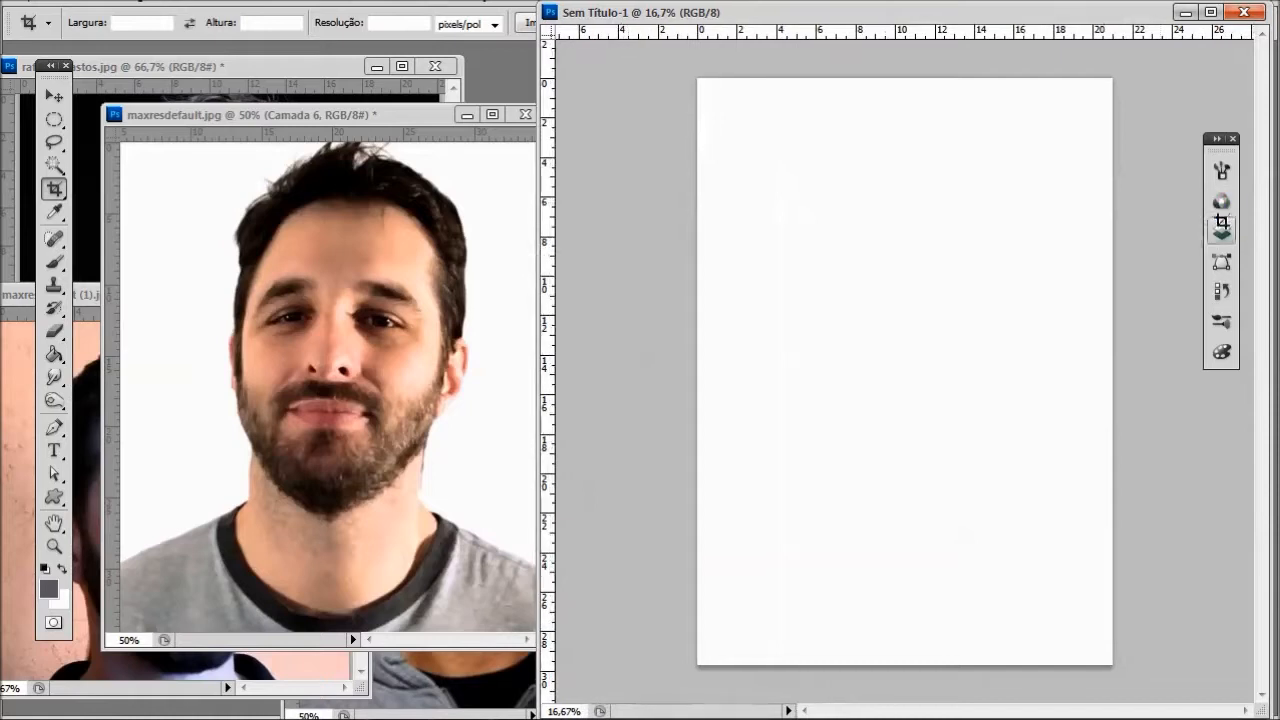
# - Add five empty layers above the background layer of the blank document
pyautogui.click(1147, 703)
pyautogui.click(1147, 703)
pyautogui.click(1147, 703)
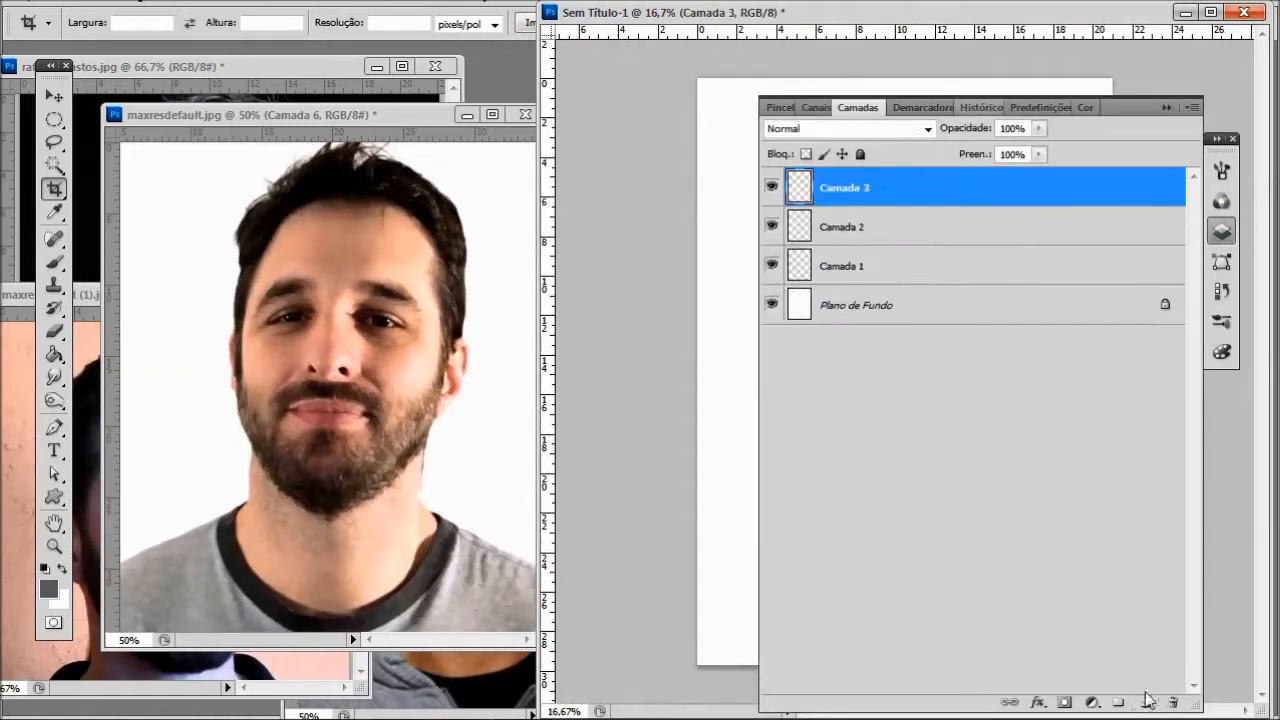
pyautogui.click(1147, 703)
pyautogui.click(1147, 703)
pyautogui.click(1165, 107)
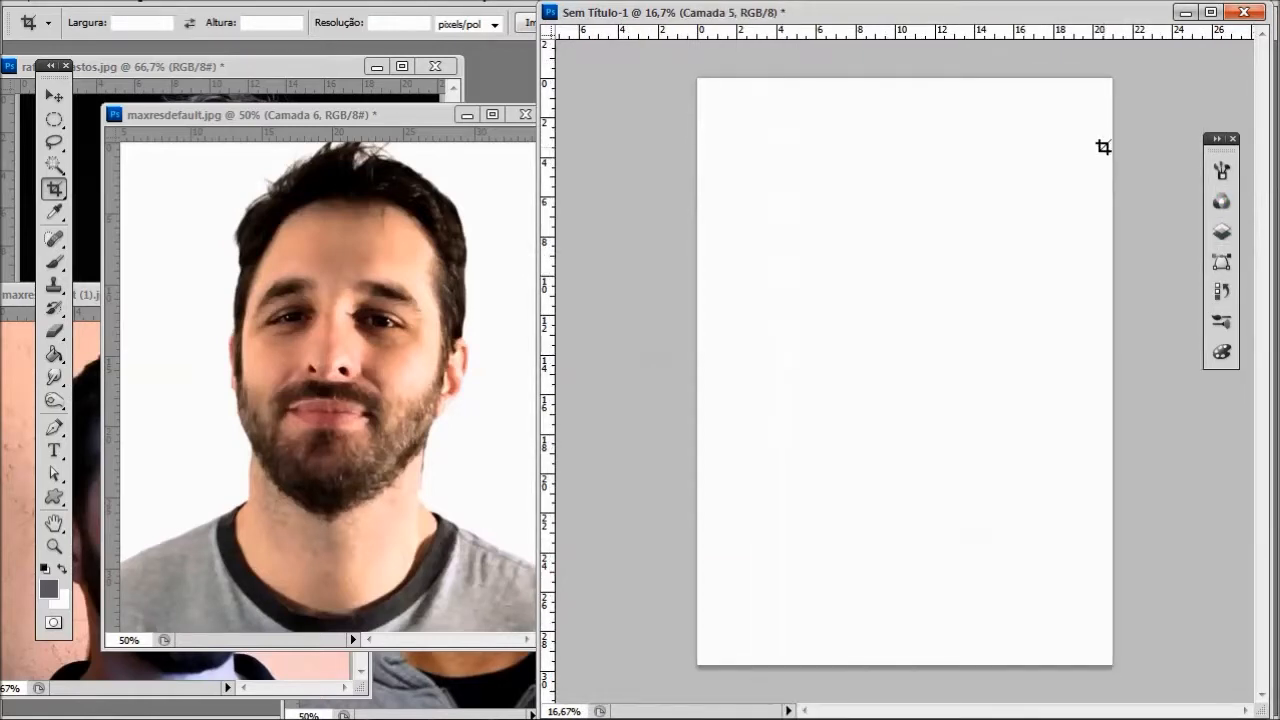
pyautogui.scroll(2, 876, 155)
pyautogui.scroll(-1, 873, 137)
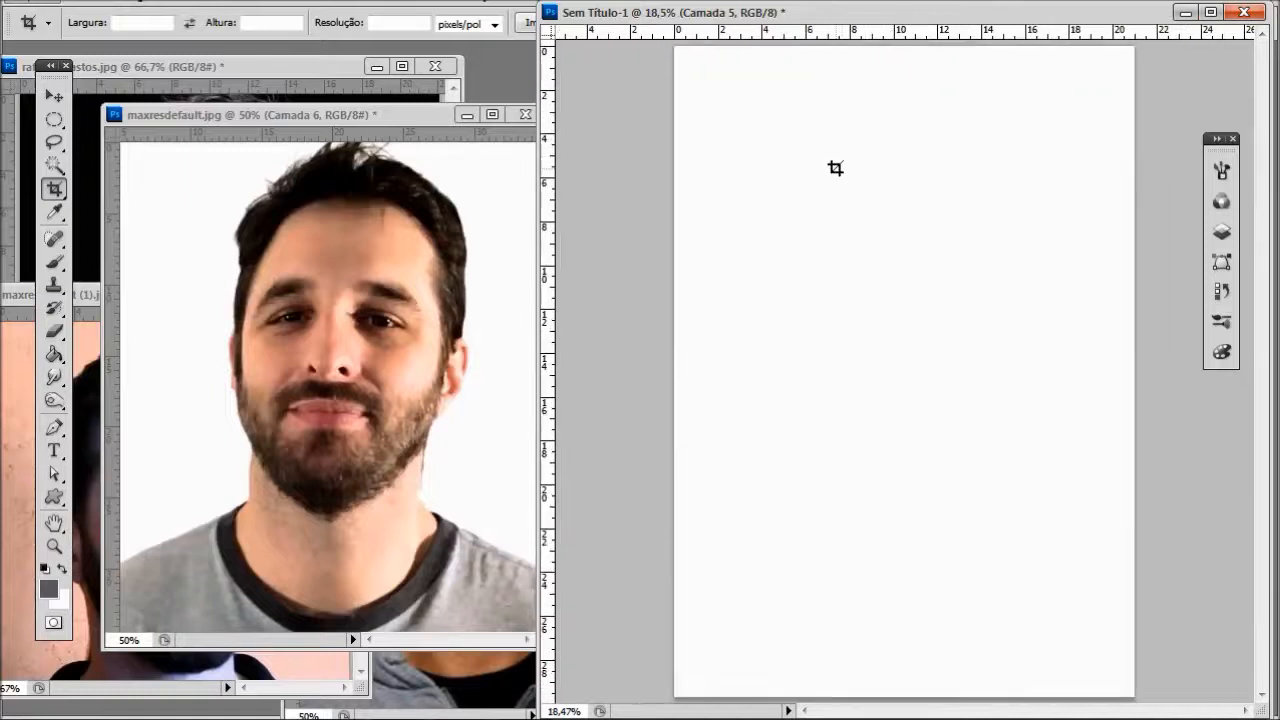
# - Set the foreground color to black and choose the Brush tool
pyautogui.click(49, 589)
pyautogui.click(884, 473)
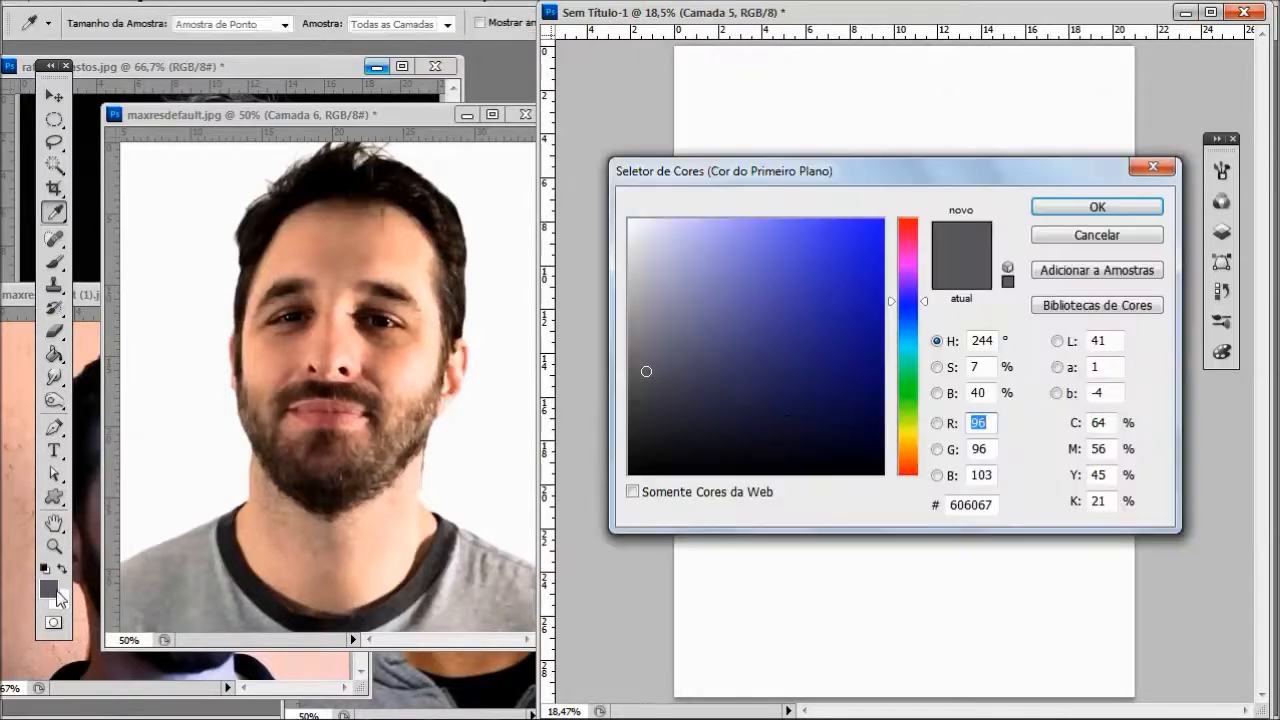
pyautogui.click(1102, 206)
pyautogui.click(1222, 203)
pyautogui.click(1222, 231)
pyautogui.click(1222, 231)
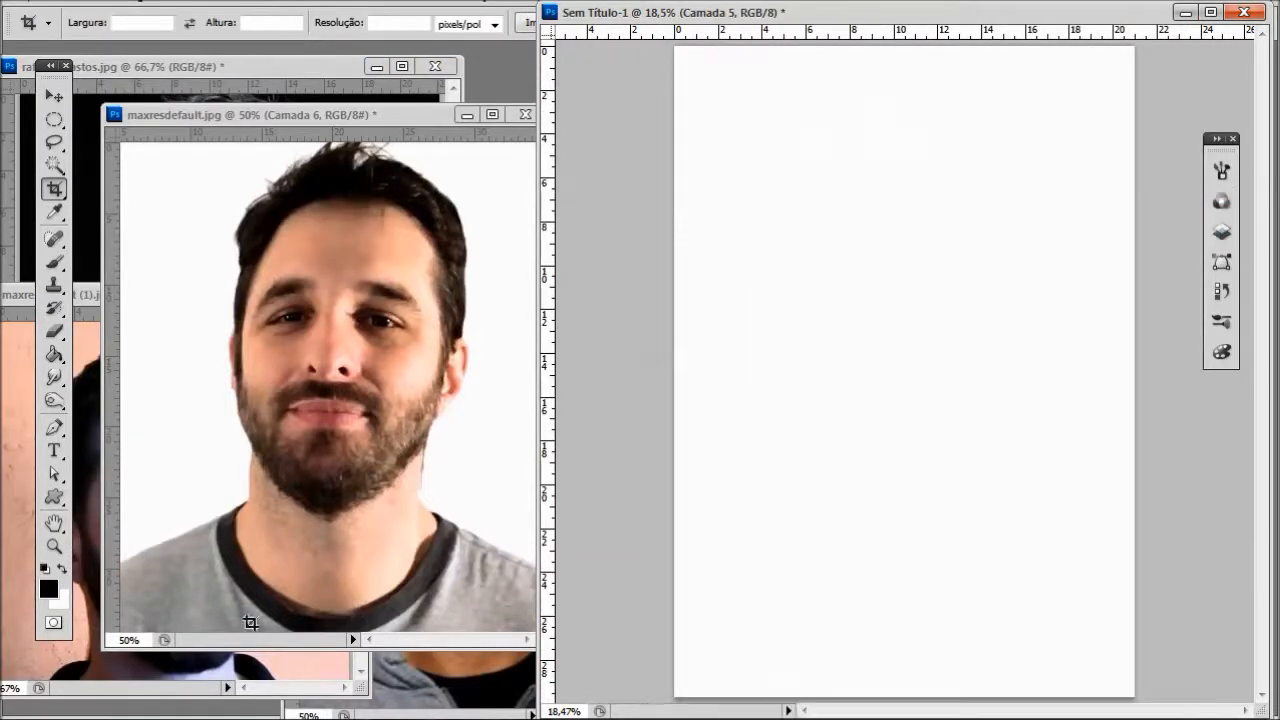
pyautogui.press('b')
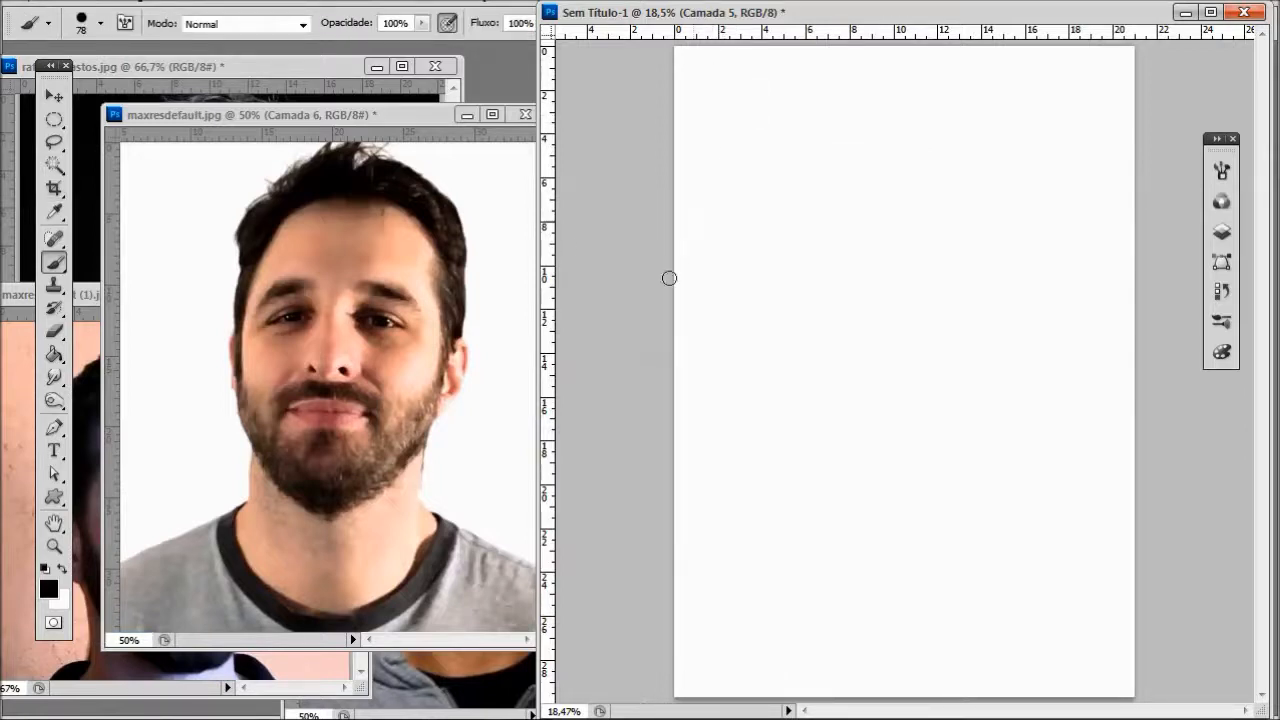
# - Set the brush to 41 px and sketch a tall oval face guide, about 11 cm wide and 21 cm tall
pyautogui.click(340, 66)
pyautogui.rightClick(768, 173)
pyautogui.moveTo(847, 217); pyautogui.dragTo(839, 217)
pyautogui.moveTo(656, 3); pyautogui.dragTo(660, 36)
pyautogui.moveTo(872, 138)
pyautogui.mouseDown()
pyautogui.moveTo(990, 344)
pyautogui.moveTo(840, 143)
pyautogui.mouseUp()
pyautogui.click(1219, 172)
pyautogui.click(781, 282)
pyautogui.click(1180, 107)
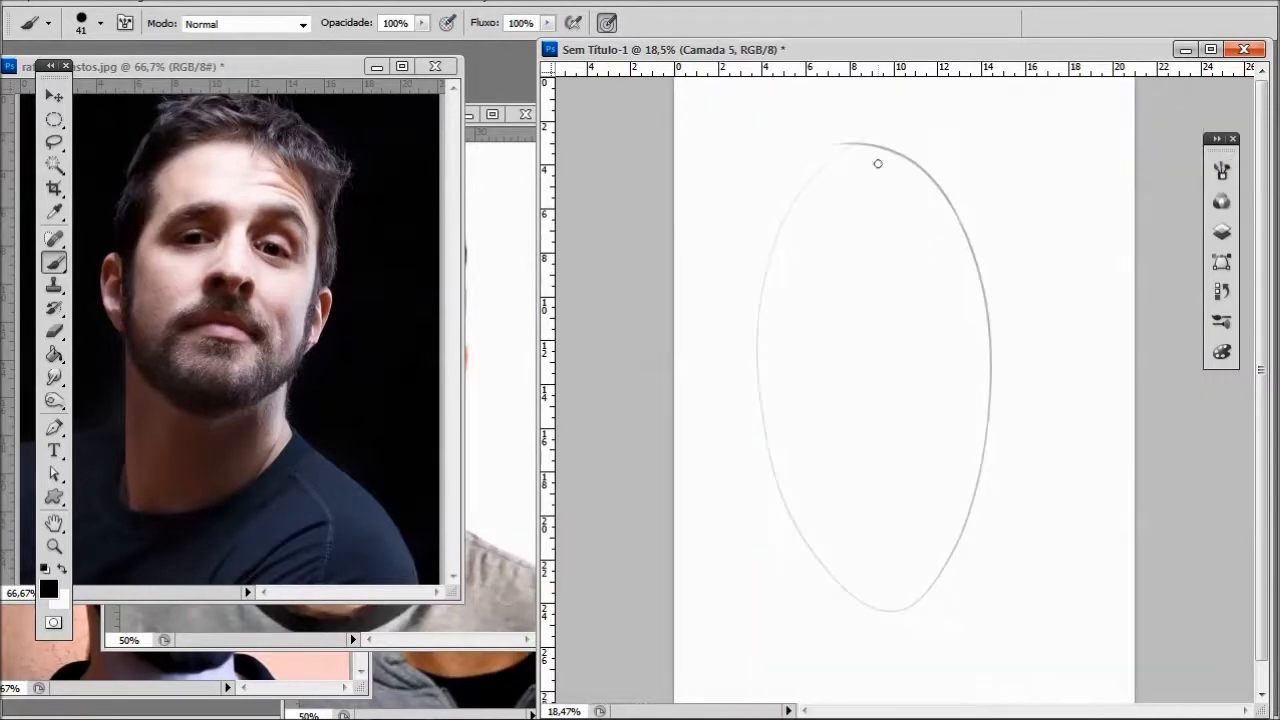
# - Bring the reference photos forward one after another to study the face, ending with 217.jpg, and return to the drawing
pyautogui.click(503, 155)
pyautogui.click(338, 70)
pyautogui.click(333, 662)
pyautogui.click(441, 685)
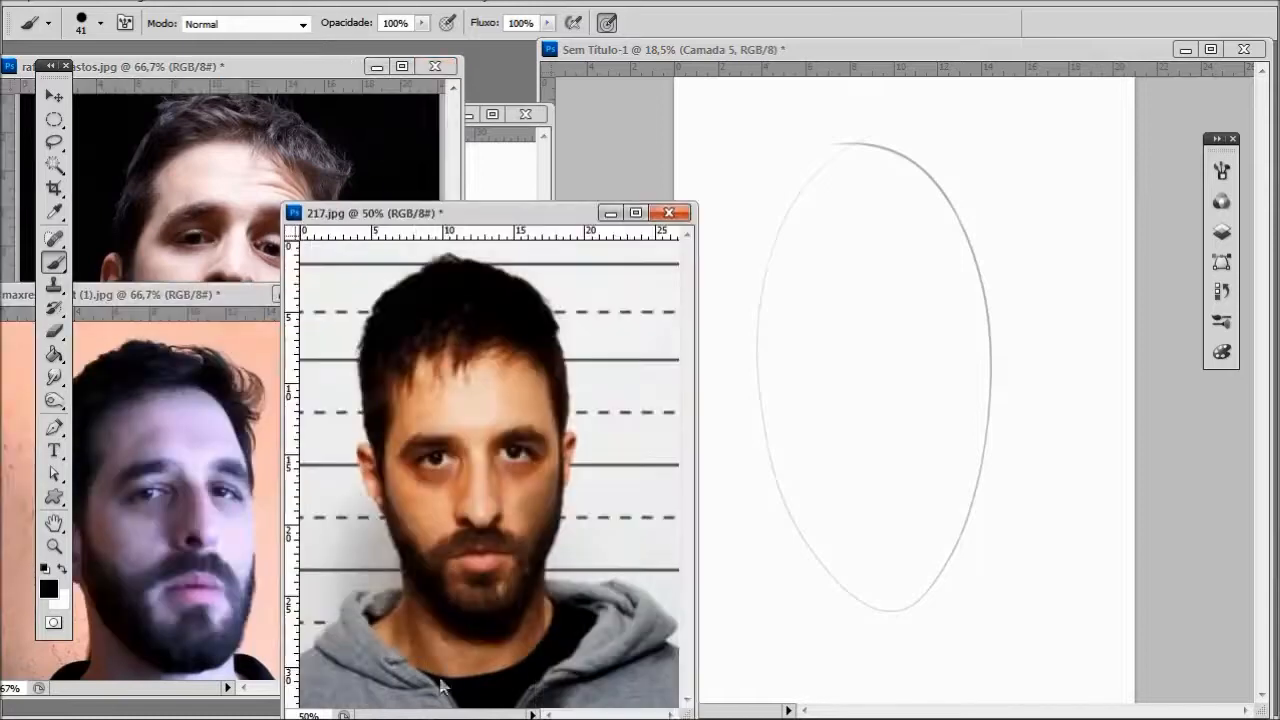
pyautogui.click(825, 148)
pyautogui.moveTo(838, 133); pyautogui.dragTo(746, 189)
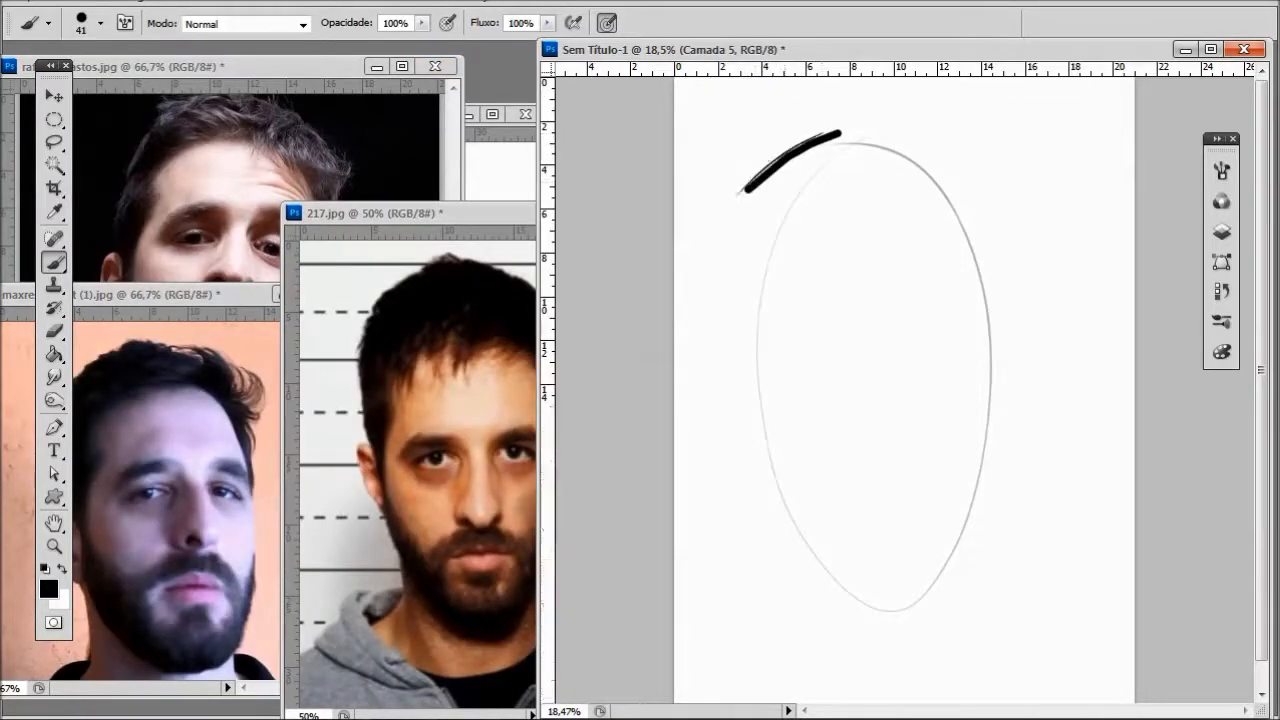
pyautogui.hotkey('ctrl', 'alt', 'z')
pyautogui.hotkey('ctrl', 'alt', 'z')
# - Sketch the outer hair contour and both sides of the head around the oval guide with thin strokes
pyautogui.moveTo(816, 134); pyautogui.dragTo(728, 198)
pyautogui.moveTo(810, 129)
pyautogui.mouseDown()
pyautogui.moveTo(752, 178)
pyautogui.moveTo(761, 343)
pyautogui.mouseUp()
pyautogui.moveTo(724, 211); pyautogui.dragTo(771, 441)
pyautogui.moveTo(842, 119)
pyautogui.mouseDown()
pyautogui.moveTo(960, 127)
pyautogui.moveTo(995, 172)
pyautogui.mouseUp()
pyautogui.moveTo(988, 178); pyautogui.dragTo(991, 337)
pyautogui.moveTo(990, 258); pyautogui.dragTo(993, 535)
# - Sketch both ears, the cheek lines and a pointed jawline extending below the oval guide
pyautogui.moveTo(760, 378)
pyautogui.mouseDown()
pyautogui.moveTo(863, 634)
pyautogui.moveTo(1003, 553)
pyautogui.mouseUp()
pyautogui.moveTo(993, 366); pyautogui.dragTo(961, 630)
pyautogui.moveTo(766, 371)
pyautogui.mouseDown()
pyautogui.moveTo(746, 443)
pyautogui.moveTo(770, 490)
pyautogui.mouseUp()
pyautogui.moveTo(994, 402); pyautogui.dragTo(1000, 490)
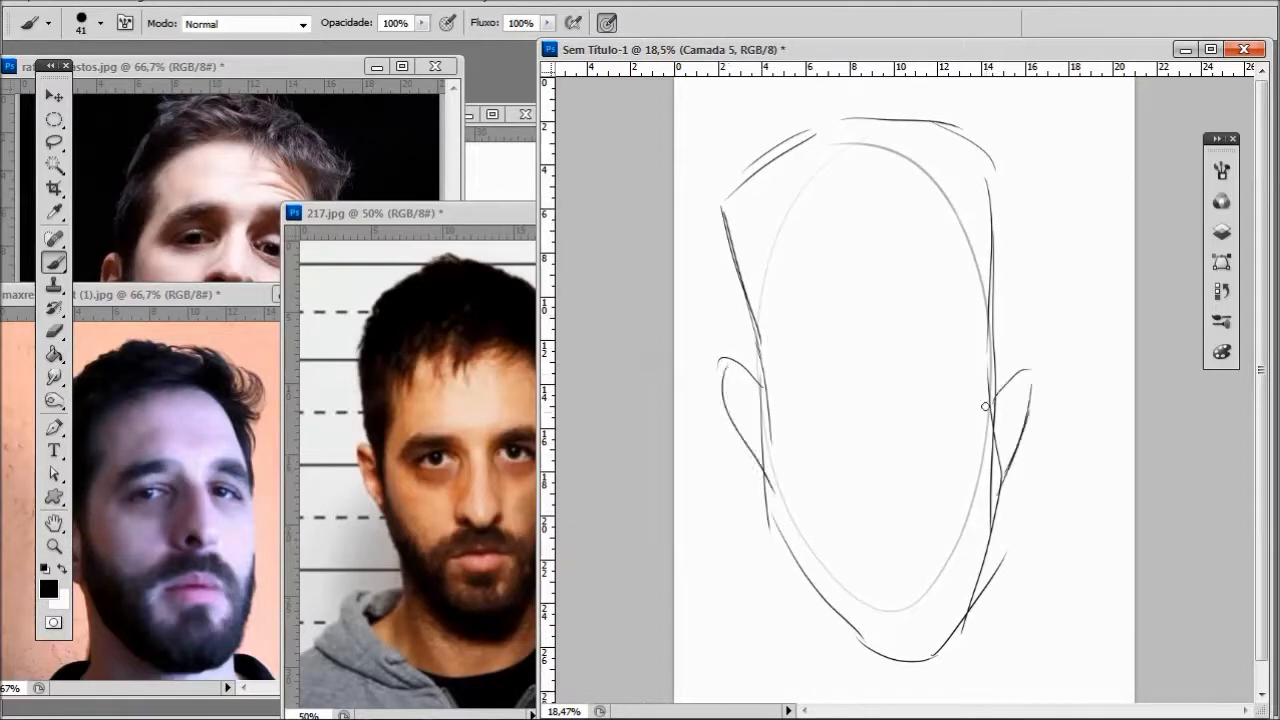
# - Sketch the neck lines and the start of the shirt collar below the jaw
pyautogui.moveTo(1266, 396); pyautogui.dragTo(1266, 414)
pyautogui.moveTo(813, 564); pyautogui.dragTo(811, 645)
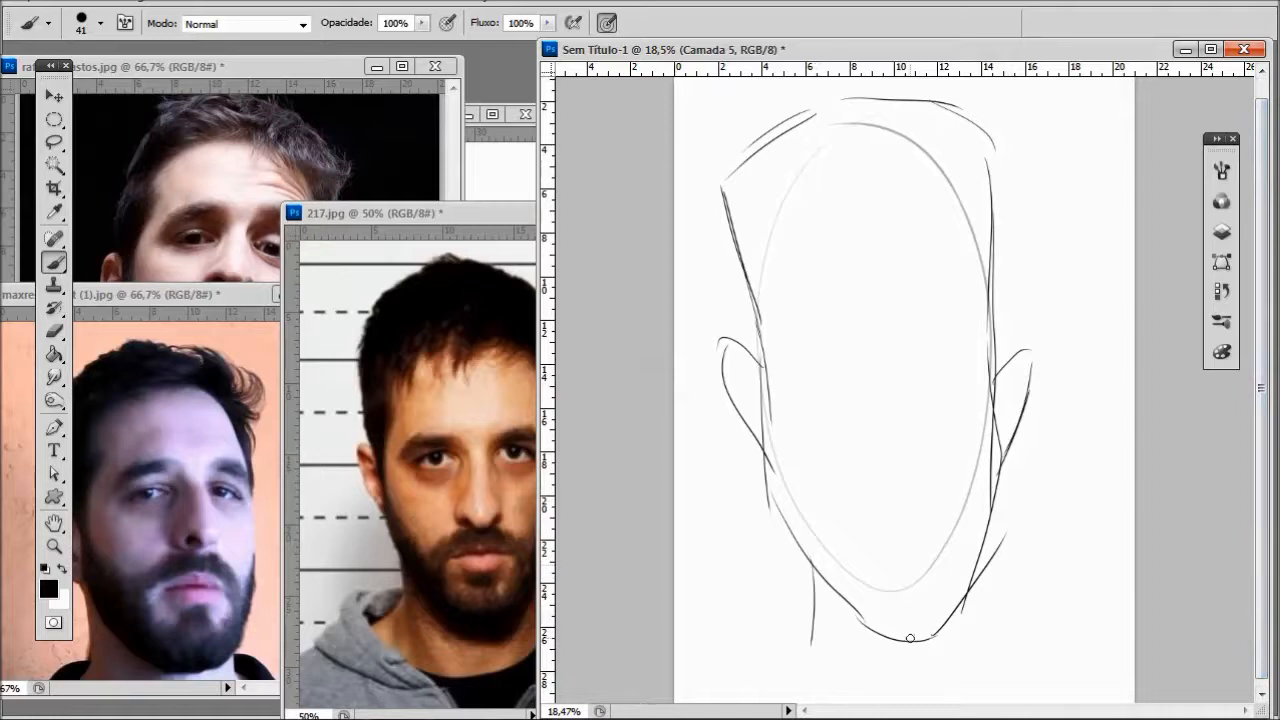
pyautogui.moveTo(910, 638); pyautogui.dragTo(914, 678)
pyautogui.moveTo(813, 596); pyautogui.dragTo(766, 676)
pyautogui.moveTo(923, 634); pyautogui.dragTo(963, 686)
pyautogui.moveTo(799, 620); pyautogui.dragTo(837, 653)
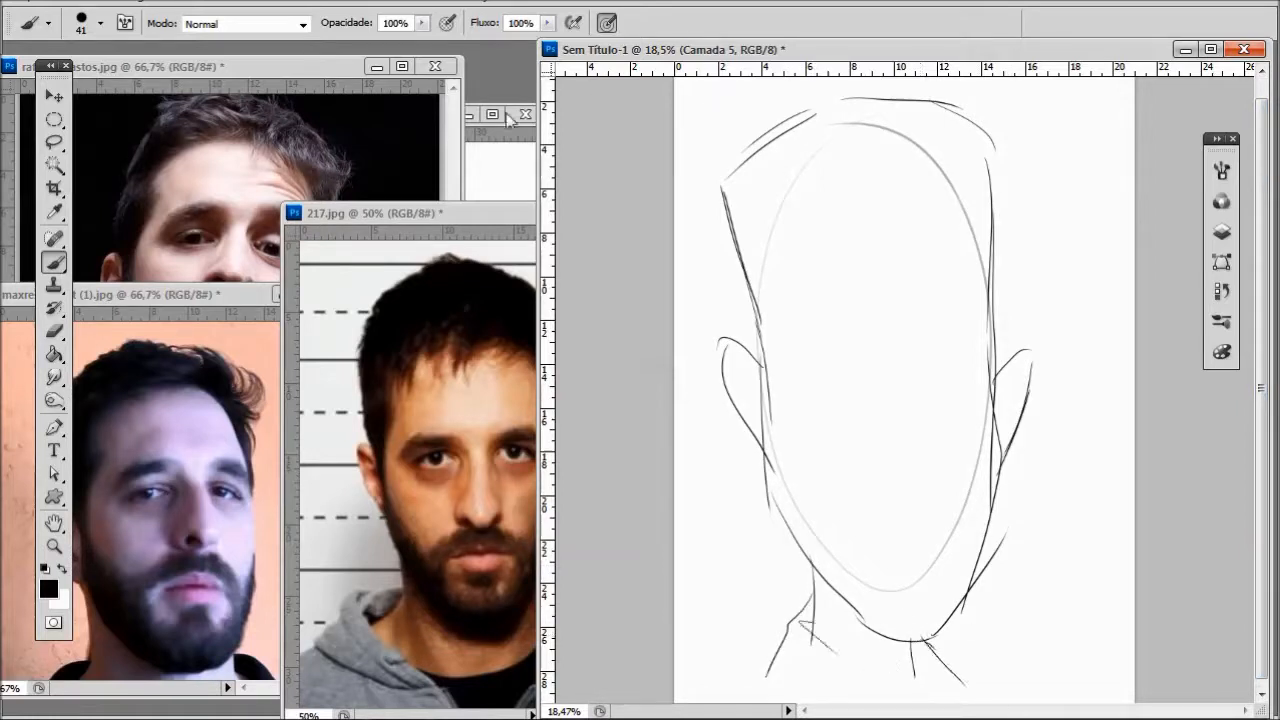
# - With maxresdefault.jpg as the front reference, sketch the hairline across the forehead and the outlines of both arched eyebrows
pyautogui.click(500, 140)
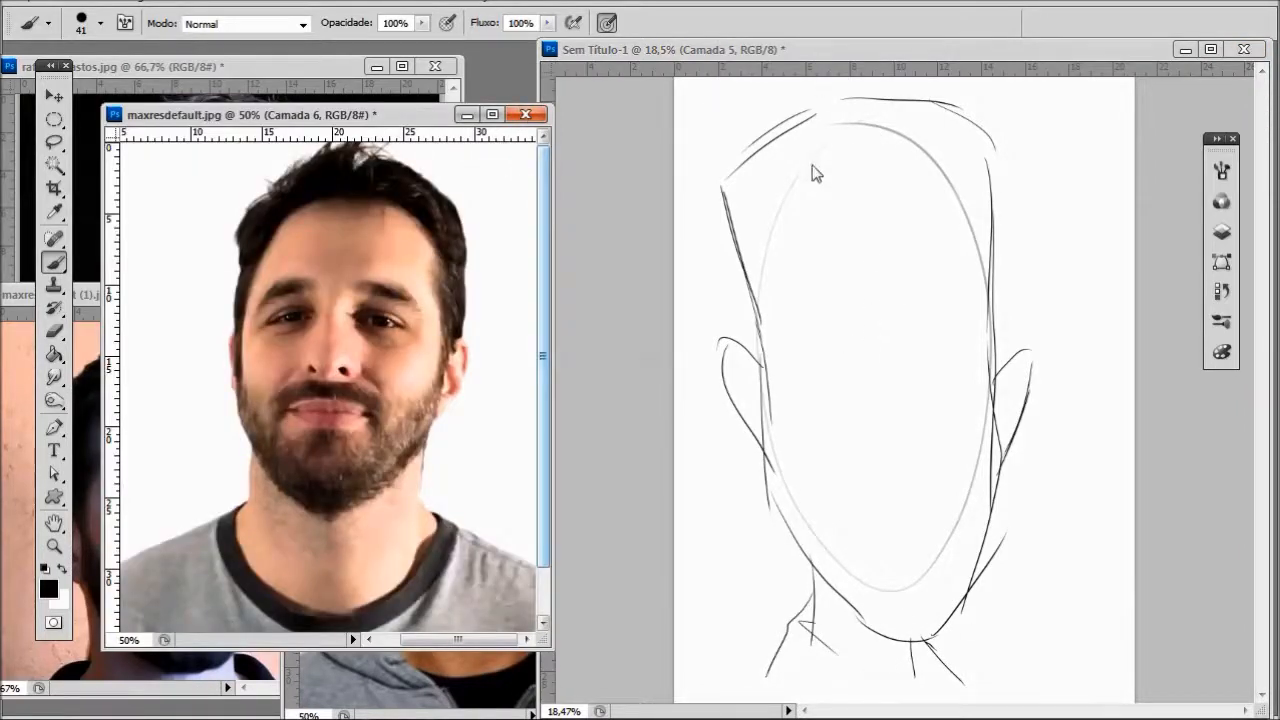
pyautogui.click(808, 210)
pyautogui.moveTo(814, 181); pyautogui.dragTo(771, 304)
pyautogui.moveTo(771, 246)
pyautogui.mouseDown()
pyautogui.moveTo(771, 347)
pyautogui.moveTo(808, 265)
pyautogui.moveTo(848, 258)
pyautogui.mouseUp()
pyautogui.moveTo(803, 272); pyautogui.dragTo(862, 251)
pyautogui.moveTo(908, 250)
pyautogui.mouseDown()
pyautogui.moveTo(946, 264)
pyautogui.moveTo(969, 315)
pyautogui.mouseUp()
pyautogui.moveTo(950, 272); pyautogui.dragTo(976, 329)
pyautogui.moveTo(962, 265); pyautogui.dragTo(965, 287)
pyautogui.moveTo(980, 353); pyautogui.dragTo(962, 290)
pyautogui.moveTo(836, 172); pyautogui.dragTo(892, 162)
# - Sketch the nose bridge lines and the half-closed eyes beneath the eyebrows
pyautogui.moveTo(905, 255); pyautogui.dragTo(889, 333)
pyautogui.moveTo(903, 260); pyautogui.dragTo(892, 345)
pyautogui.moveTo(853, 263)
pyautogui.mouseDown()
pyautogui.moveTo(854, 309)
pyautogui.moveTo(944, 336)
pyautogui.mouseUp()
pyautogui.moveTo(904, 262); pyautogui.dragTo(890, 332)
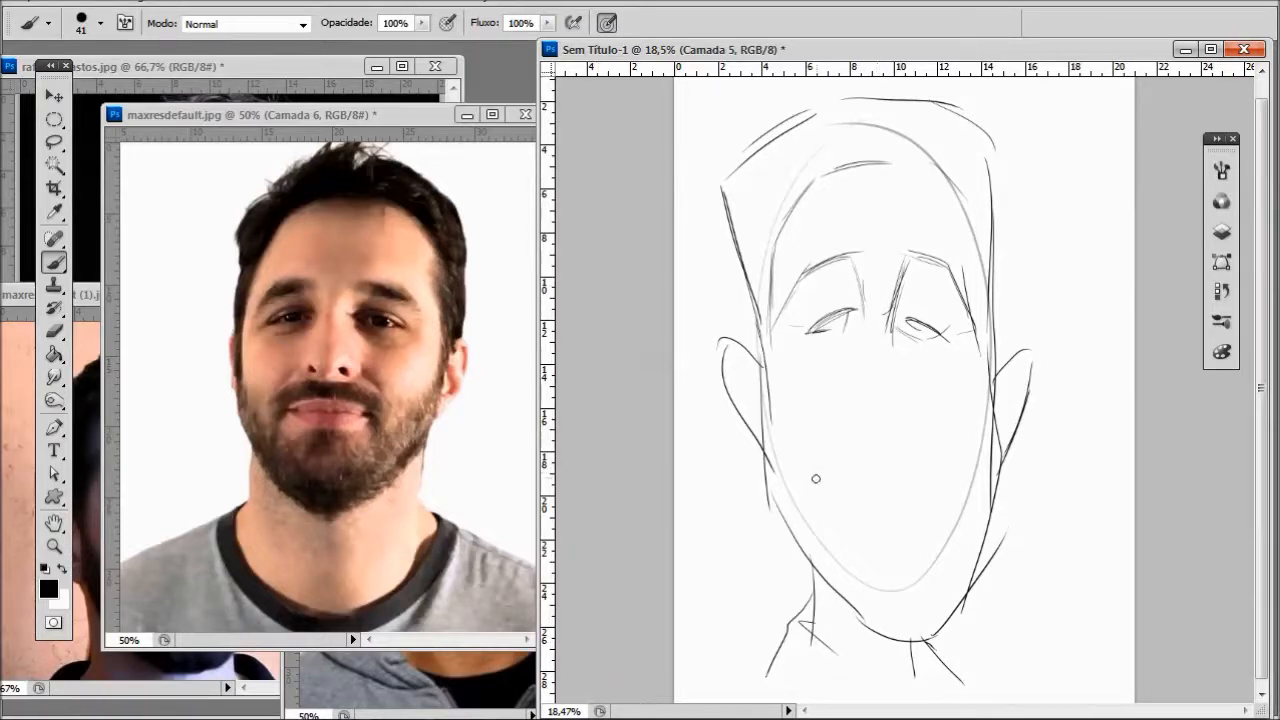
# - Sketch the moustache, the mouth line and the beard edges on the lower face
pyautogui.moveTo(877, 440); pyautogui.dragTo(939, 433)
pyautogui.moveTo(832, 481)
pyautogui.mouseDown()
pyautogui.moveTo(901, 463)
pyautogui.moveTo(965, 473)
pyautogui.mouseUp()
pyautogui.moveTo(842, 473); pyautogui.dragTo(955, 470)
pyautogui.moveTo(857, 491)
pyautogui.mouseDown()
pyautogui.moveTo(914, 500)
pyautogui.moveTo(885, 520)
pyautogui.moveTo(812, 501)
pyautogui.moveTo(763, 446)
pyautogui.mouseUp()
pyautogui.hotkey('ctrl', 'z')
pyautogui.moveTo(971, 468)
pyautogui.mouseDown()
pyautogui.moveTo(972, 530)
pyautogui.moveTo(998, 466)
pyautogui.mouseUp()
# - Sketch the long nose with its tip and nostril between the eyes and the moustache
pyautogui.moveTo(869, 365)
pyautogui.mouseDown()
pyautogui.moveTo(888, 420)
pyautogui.moveTo(926, 420)
pyautogui.mouseUp()
pyautogui.moveTo(899, 334); pyautogui.dragTo(938, 391)
pyautogui.moveTo(914, 359)
pyautogui.mouseDown()
pyautogui.moveTo(941, 402)
pyautogui.moveTo(934, 416)
pyautogui.mouseUp()
pyautogui.hotkey('ctrl', 'z')
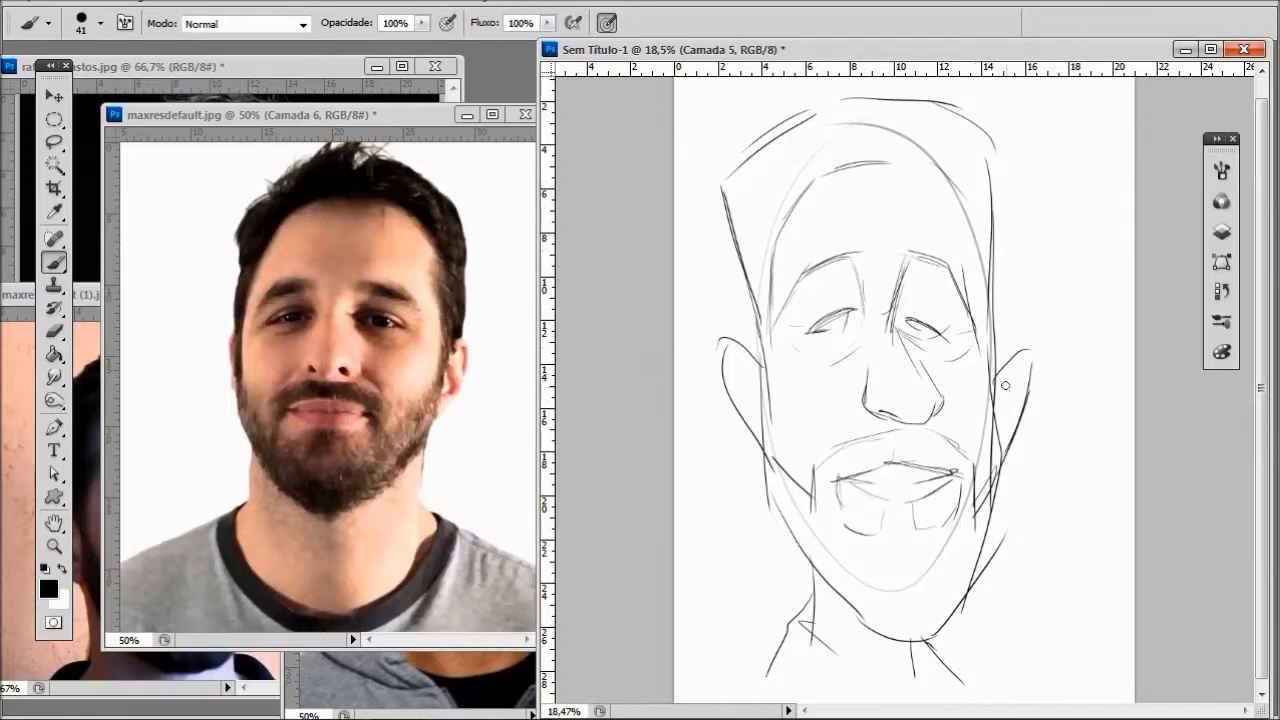
# - Add the inner ear lines, fill in the eyebrows with hatching, and darken the eyes and nostrils
pyautogui.moveTo(1017, 393)
pyautogui.mouseDown()
pyautogui.moveTo(1026, 369)
pyautogui.moveTo(1003, 428)
pyautogui.mouseUp()
pyautogui.hotkey('ctrl', 'z')
pyautogui.moveTo(751, 365); pyautogui.dragTo(747, 395)
pyautogui.moveTo(844, 313)
pyautogui.mouseDown()
pyautogui.moveTo(806, 330)
pyautogui.moveTo(830, 315)
pyautogui.moveTo(814, 348)
pyautogui.moveTo(926, 321)
pyautogui.moveTo(940, 332)
pyautogui.mouseUp()
pyautogui.moveTo(842, 268)
pyautogui.mouseDown()
pyautogui.moveTo(782, 312)
pyautogui.moveTo(842, 248)
pyautogui.moveTo(806, 272)
pyautogui.moveTo(826, 270)
pyautogui.mouseUp()
pyautogui.moveTo(905, 259)
pyautogui.mouseDown()
pyautogui.moveTo(941, 259)
pyautogui.moveTo(916, 257)
pyautogui.moveTo(938, 272)
pyautogui.moveTo(914, 244)
pyautogui.moveTo(962, 294)
pyautogui.mouseUp()
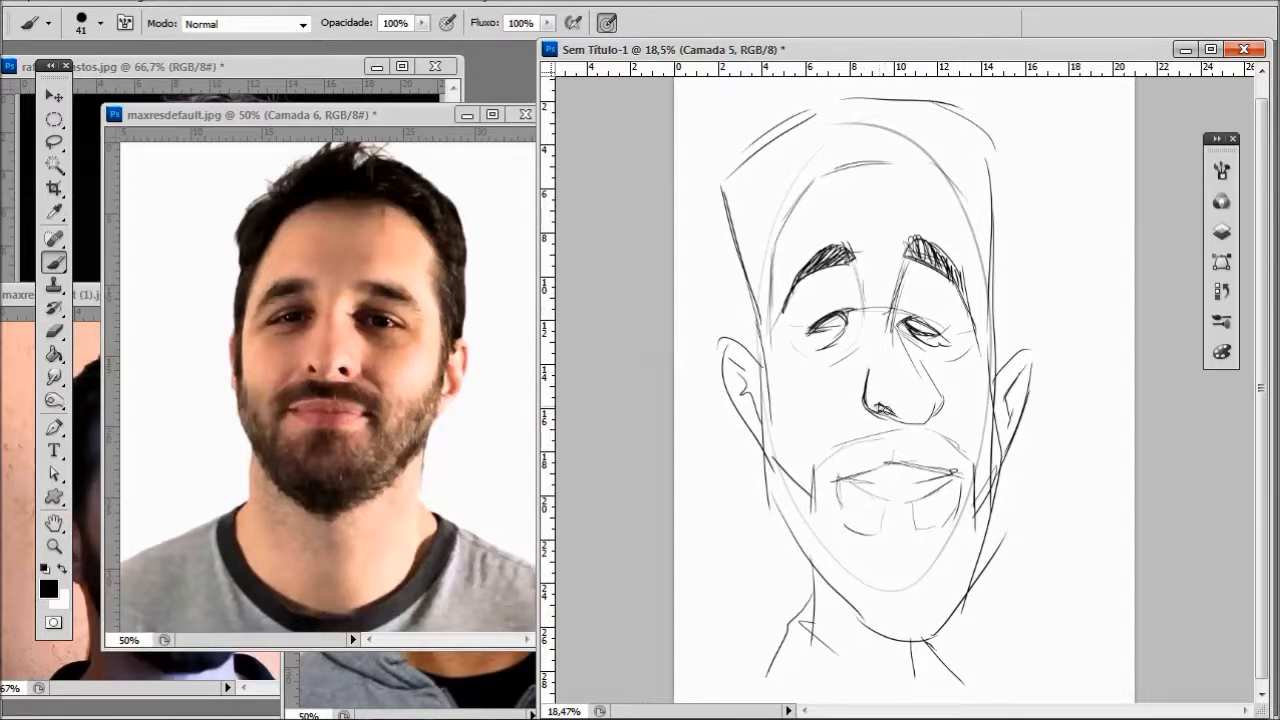
pyautogui.moveTo(922, 370); pyautogui.dragTo(946, 410)
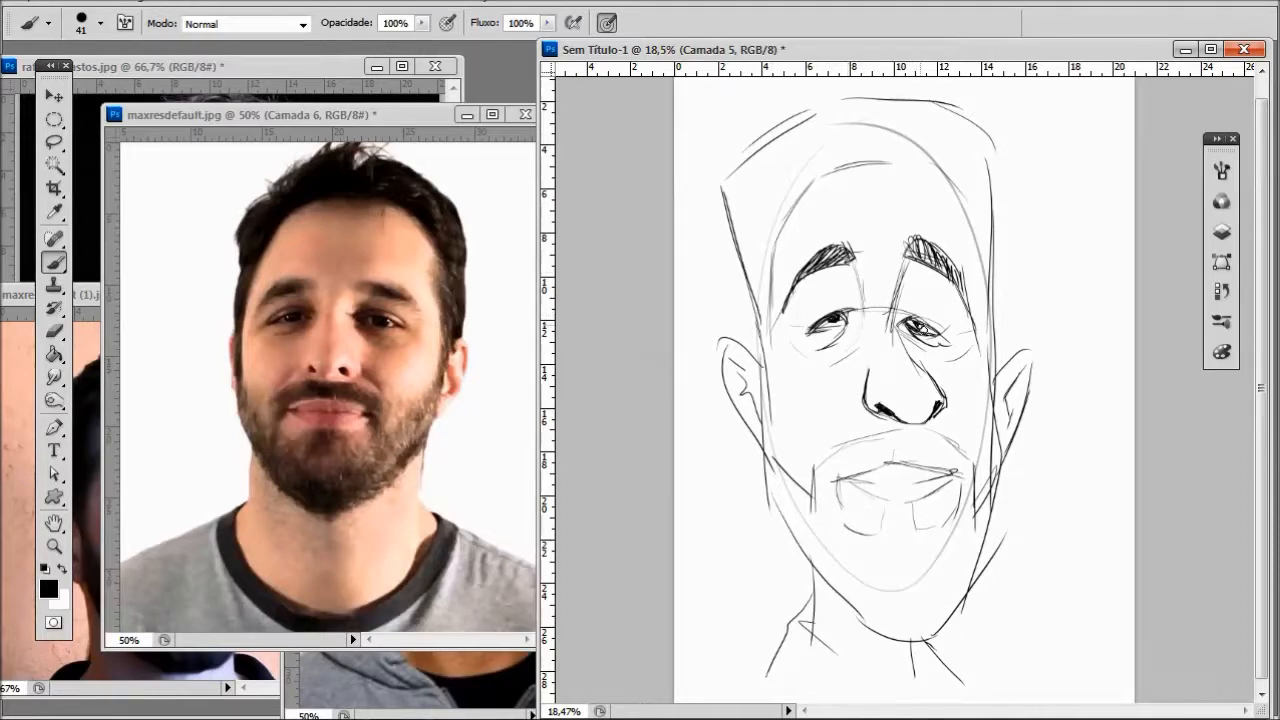
# - Reinforce the hairline across the forehead and temples and darken the sideburn edges with hatching strokes
pyautogui.moveTo(816, 173)
pyautogui.mouseDown()
pyautogui.moveTo(760, 246)
pyautogui.moveTo(762, 293)
pyautogui.moveTo(770, 241)
pyautogui.moveTo(764, 345)
pyautogui.moveTo(756, 282)
pyautogui.mouseUp()
pyautogui.moveTo(760, 370); pyautogui.dragTo(752, 298)
pyautogui.moveTo(836, 172); pyautogui.dragTo(930, 150)
pyautogui.moveTo(914, 160)
pyautogui.mouseDown()
pyautogui.moveTo(948, 183)
pyautogui.moveTo(990, 292)
pyautogui.mouseUp()
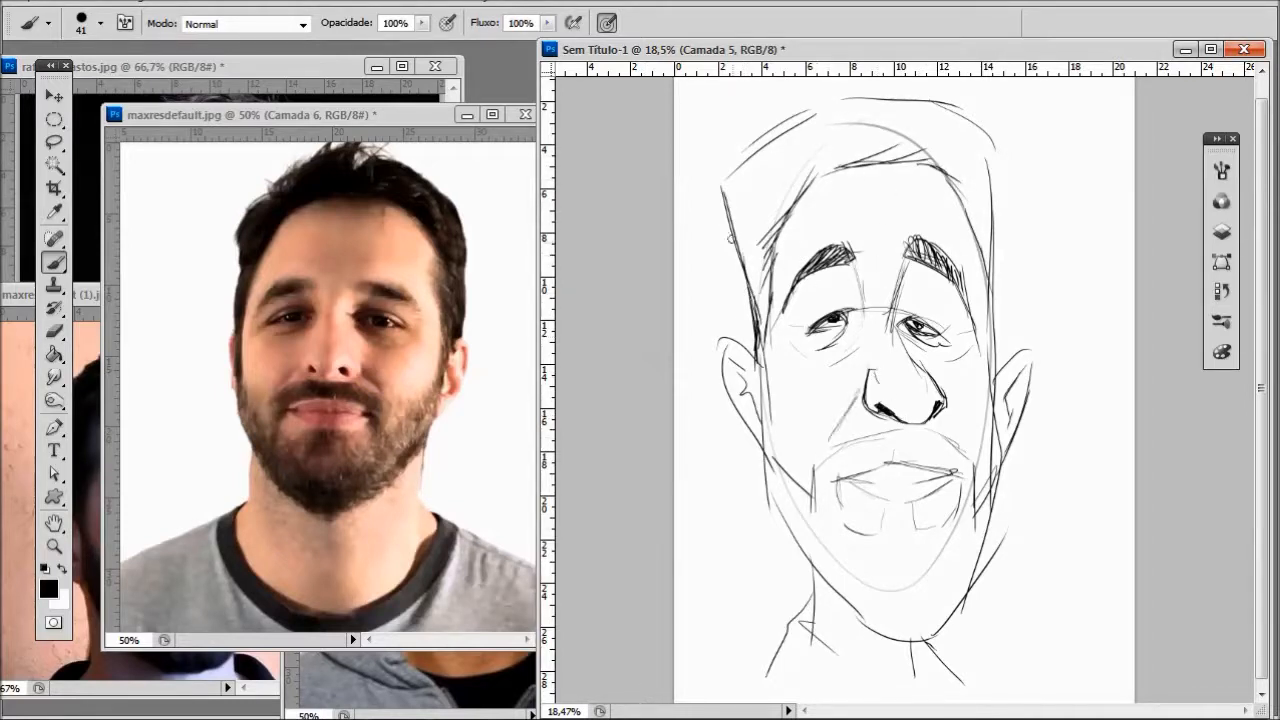
pyautogui.moveTo(759, 365); pyautogui.dragTo(771, 442)
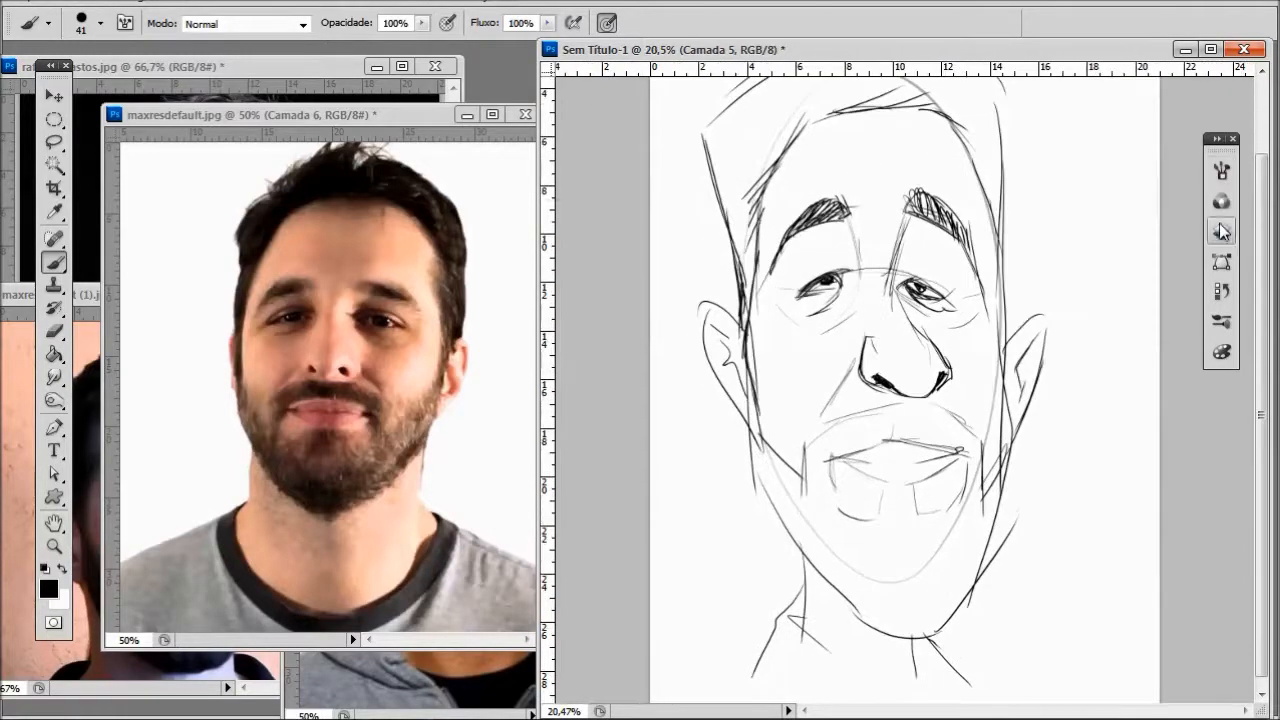
# - On layer Camada 4, turn off pen-pressure sizing and paint a gray backdrop behind the sketch with a 257 px brush
pyautogui.click(1221, 231)
pyautogui.click(1019, 232)
pyautogui.click(1166, 107)
pyautogui.click(607, 22)
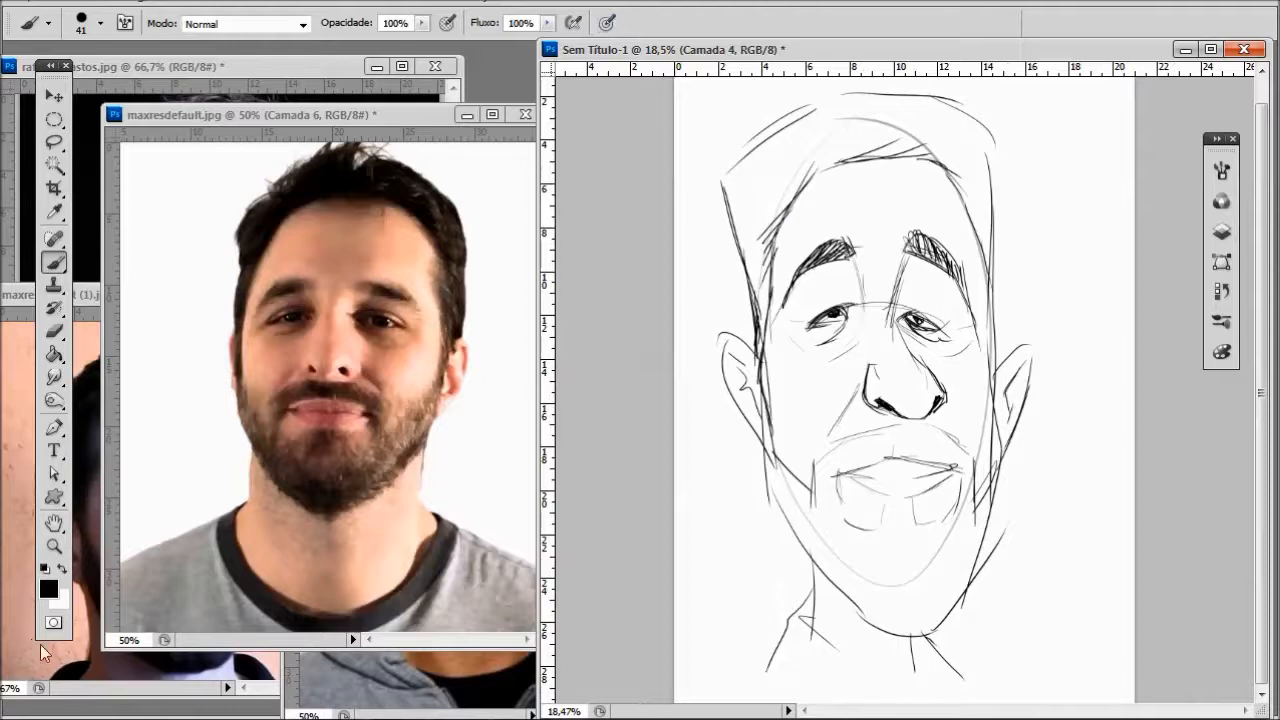
pyautogui.click(49, 590)
pyautogui.moveTo(644, 345); pyautogui.dragTo(616, 332)
pyautogui.click(1097, 207)
pyautogui.rightClick(955, 358)
pyautogui.moveTo(1014, 402); pyautogui.dragTo(1066, 402)
pyautogui.moveTo(922, 213)
pyautogui.mouseDown()
pyautogui.moveTo(863, 562)
pyautogui.moveTo(825, 560)
pyautogui.mouseUp()
# - Paint the backdrop behind the whole head in a lighter gray and select layer Camada 5
pyautogui.click(49, 590)
pyautogui.moveTo(640, 290); pyautogui.dragTo(615, 273)
pyautogui.click(1097, 207)
pyautogui.moveTo(883, 240)
pyautogui.mouseDown()
pyautogui.moveTo(711, 338)
pyautogui.moveTo(766, 240)
pyautogui.moveTo(1014, 214)
pyautogui.moveTo(777, 634)
pyautogui.moveTo(913, 603)
pyautogui.moveTo(986, 637)
pyautogui.moveTo(797, 91)
pyautogui.moveTo(986, 134)
pyautogui.moveTo(1030, 235)
pyautogui.mouseUp()
pyautogui.click(1221, 231)
pyautogui.click(1070, 186)
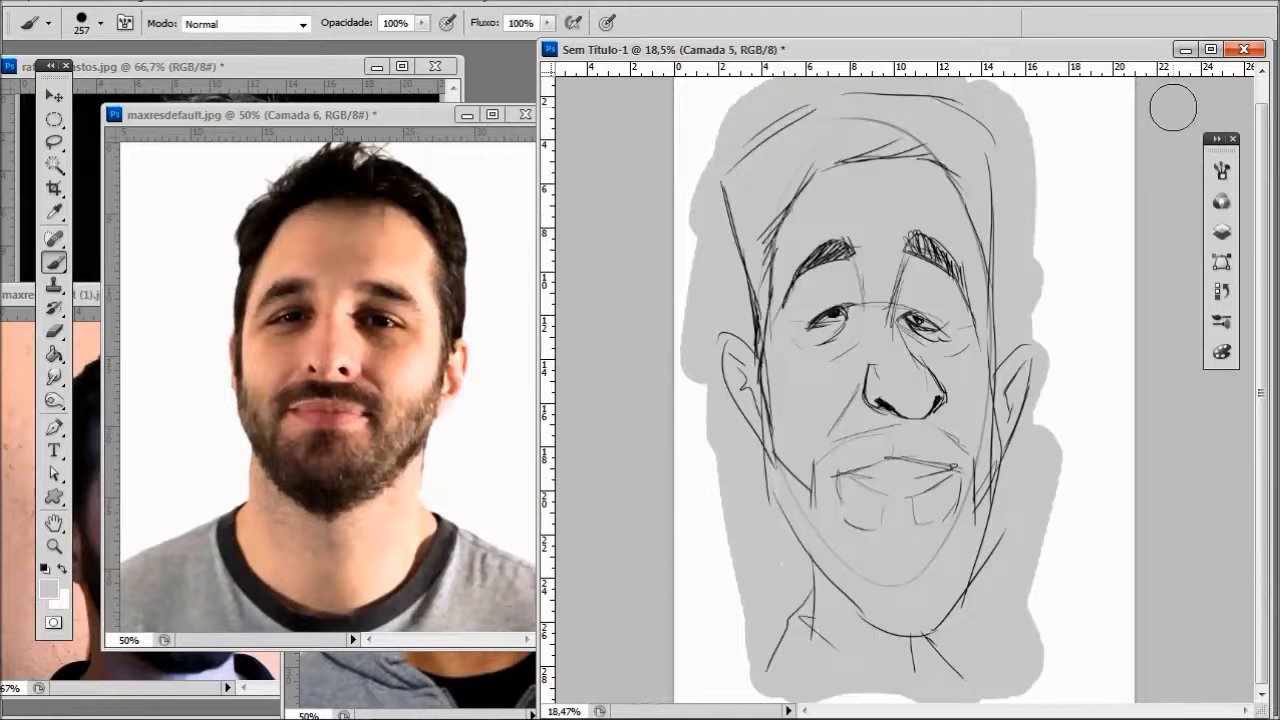
# - Bring maxresdefault (1).jpg forward, and set the brush to 37 px with pen-pressure sizing turned on
pyautogui.click(85, 362)
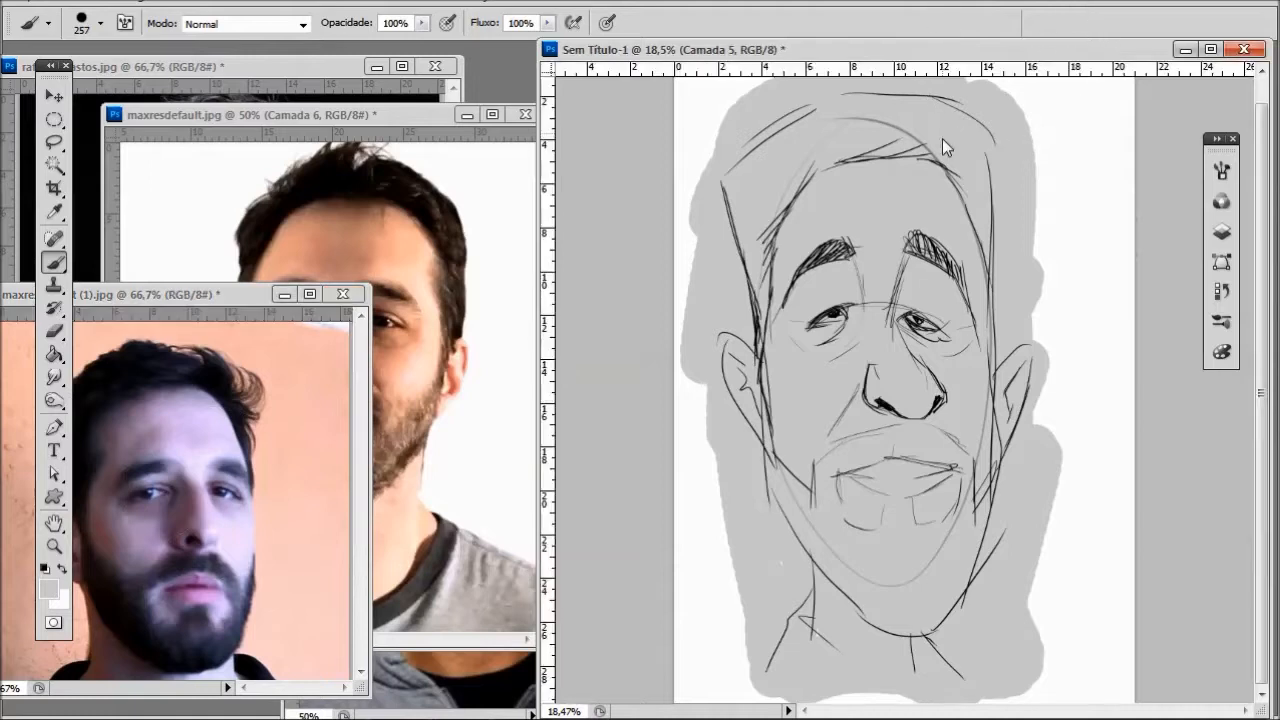
pyautogui.rightClick(1033, 285)
pyautogui.click(1075, 345)
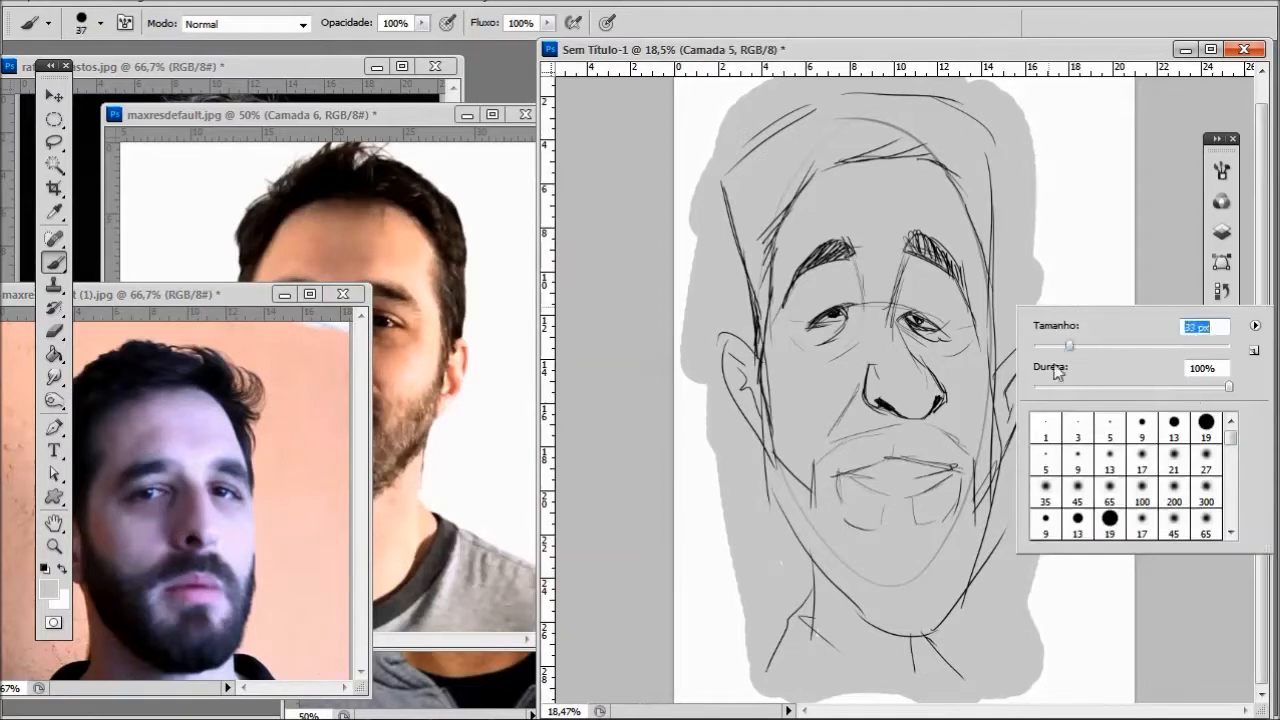
pyautogui.click(606, 30)
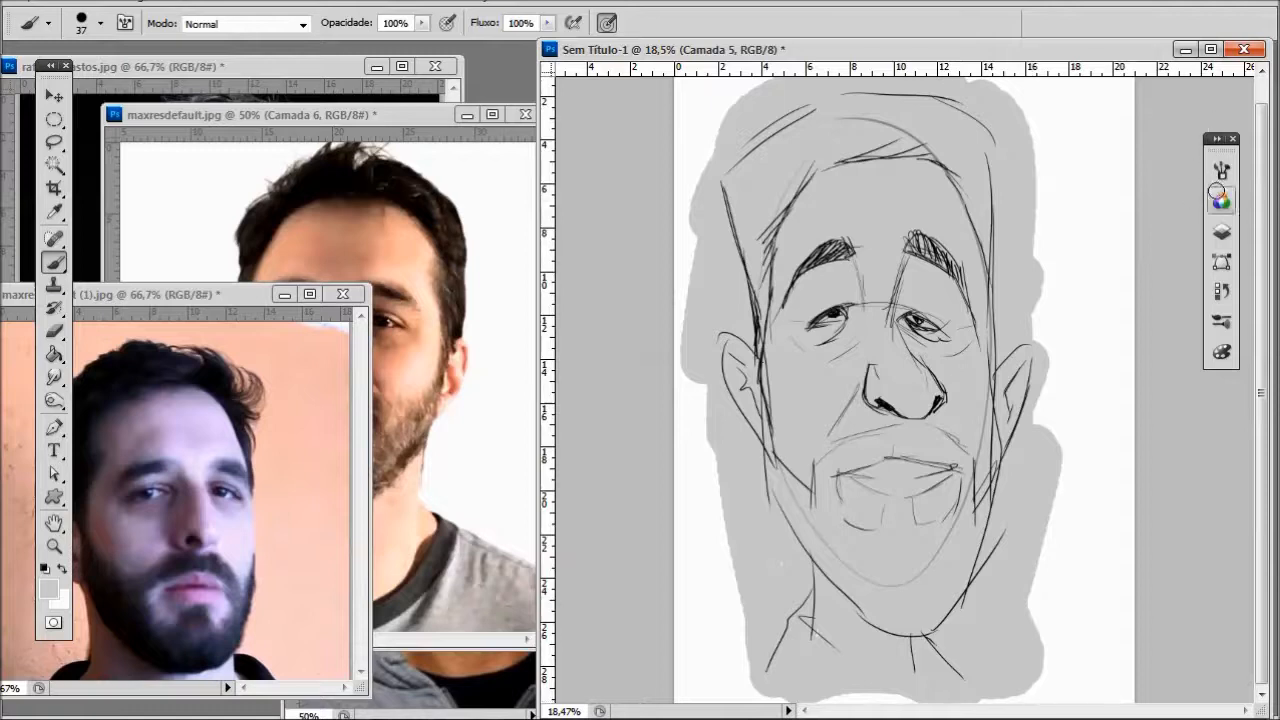
# - Move layer Camada 3 to the top of the layer stack
pyautogui.click(1221, 231)
pyautogui.moveTo(973, 262); pyautogui.dragTo(962, 205)
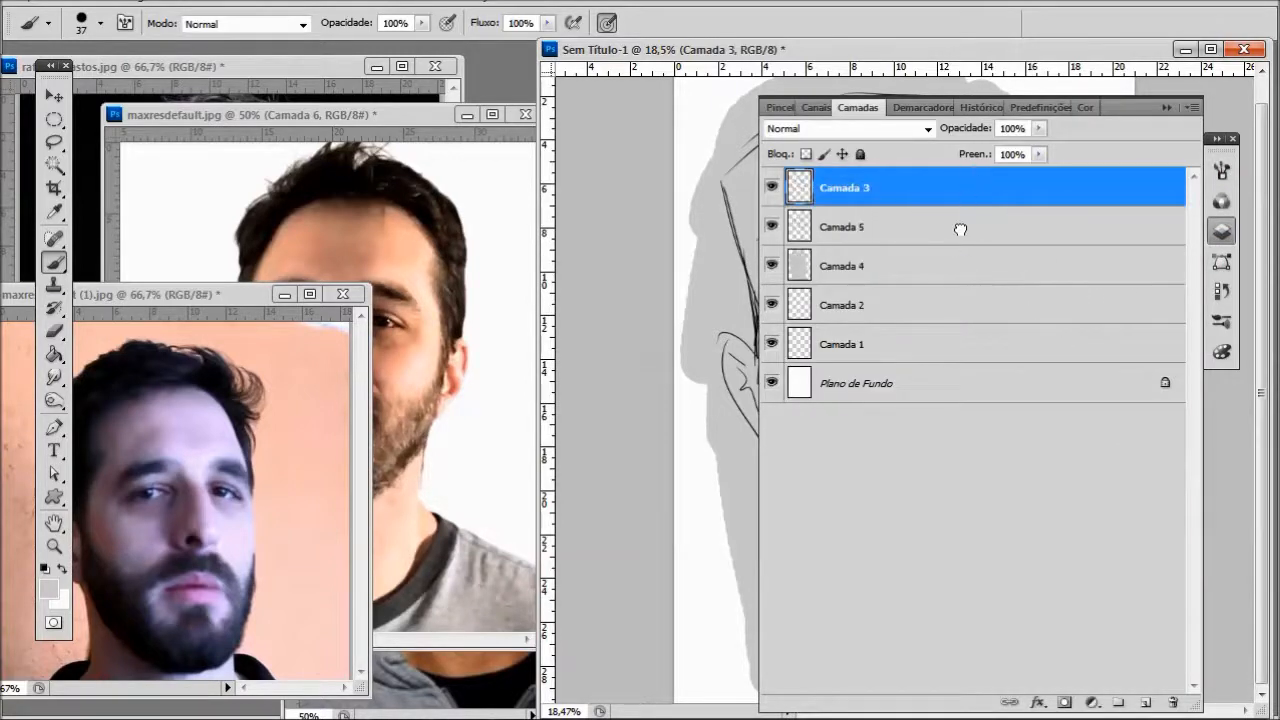
pyautogui.click(1167, 107)
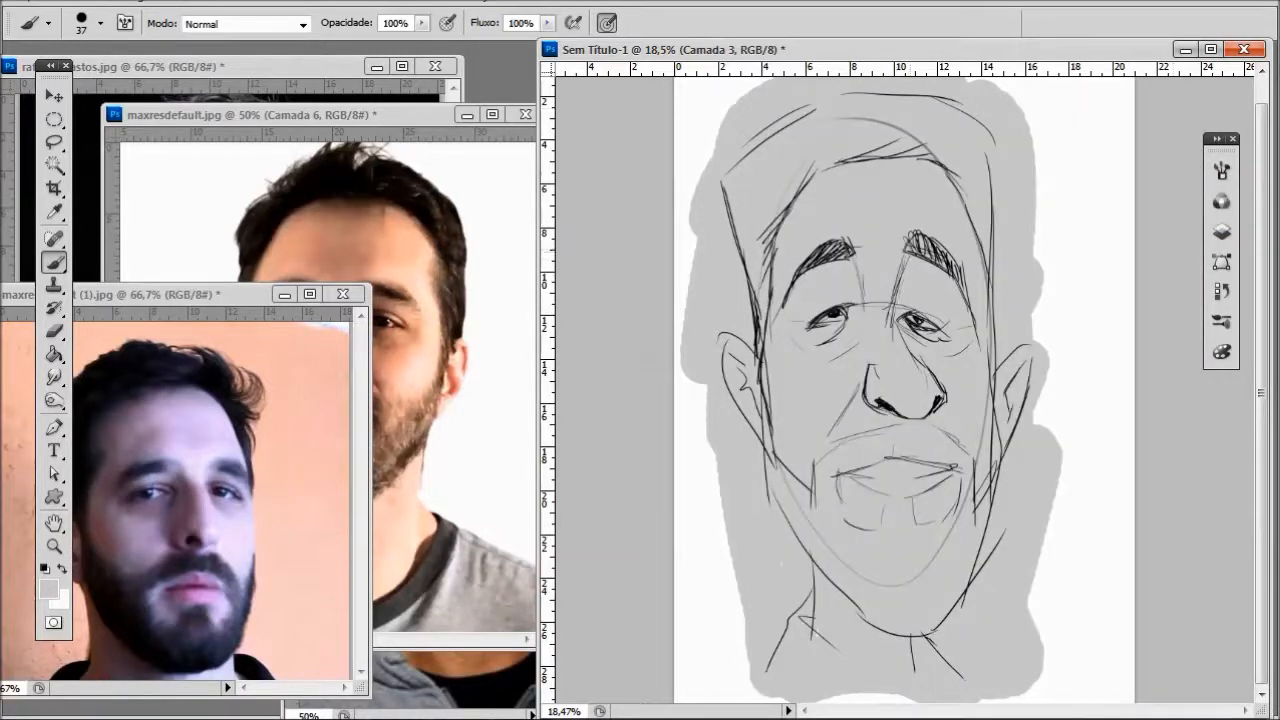
# - Set the foreground color back to black and return to the Brush tool
pyautogui.click(50, 589)
pyautogui.moveTo(862, 440); pyautogui.dragTo(942, 509)
pyautogui.click(1064, 212)
pyautogui.press('b')
# - Try redrawing the nose bridge and the side of the nose on layer Camada 3 using 217.jpg as reference
pyautogui.moveTo(887, 259); pyautogui.dragTo(891, 337)
pyautogui.click(309, 70)
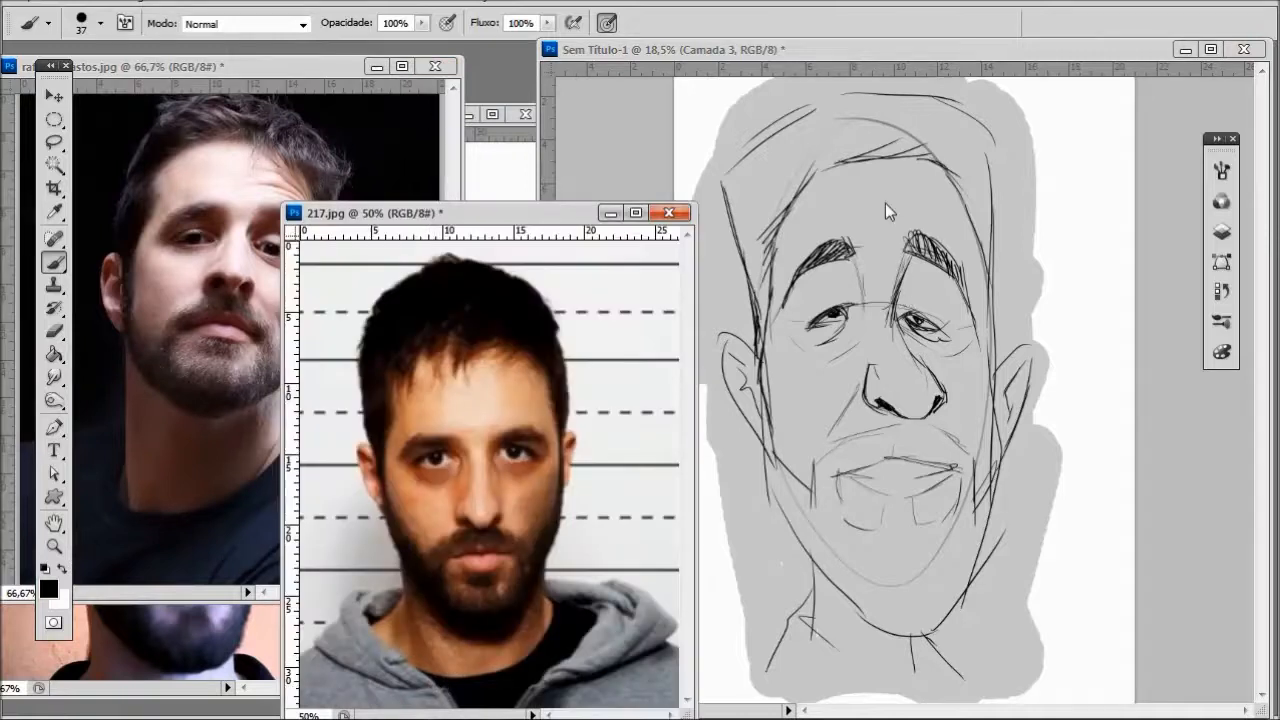
pyautogui.click(894, 322)
pyautogui.moveTo(895, 313); pyautogui.dragTo(952, 420)
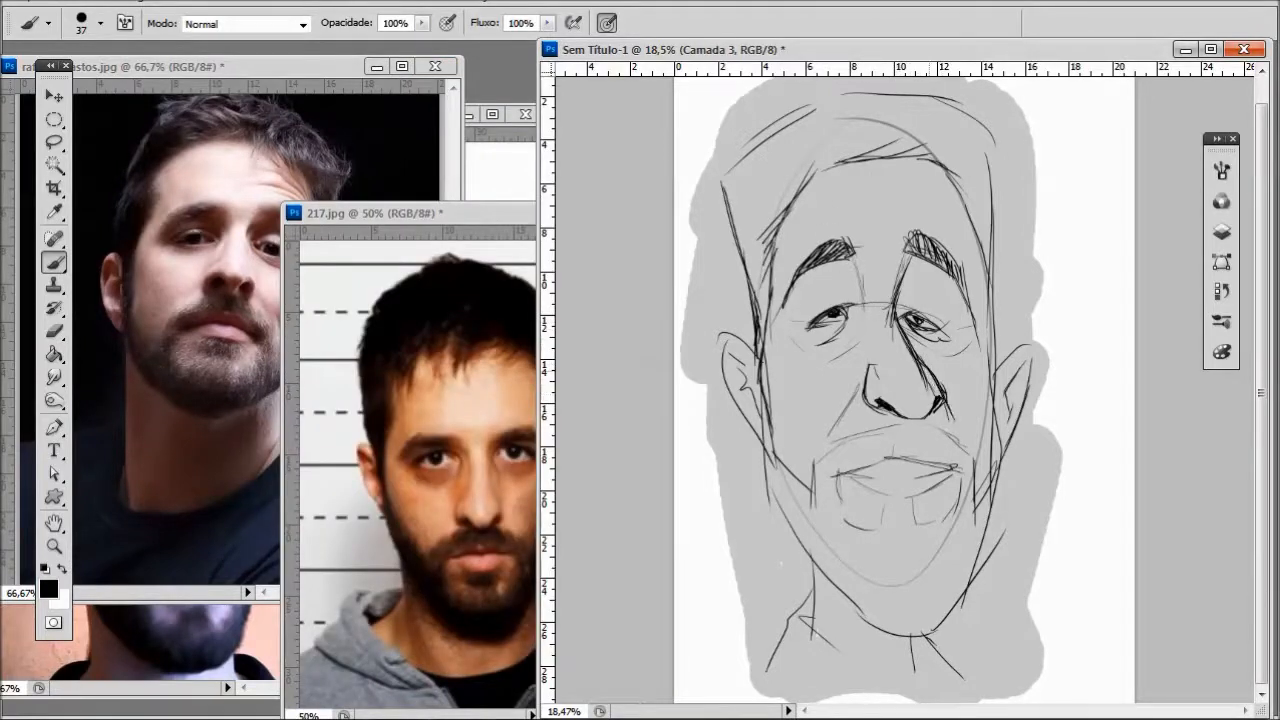
pyautogui.moveTo(868, 378)
pyautogui.mouseDown()
pyautogui.moveTo(860, 432)
pyautogui.moveTo(920, 453)
pyautogui.moveTo(946, 424)
pyautogui.mouseUp()
pyautogui.hotkey('ctrl', 'alt', 'z')
pyautogui.hotkey('ctrl', 'alt', 'z')
pyautogui.hotkey('ctrl', 'alt', 'z')
pyautogui.hotkey('ctrl', 'alt', 'z')
pyautogui.hotkey('ctrl', 'alt', 'z')
pyautogui.hotkey('ctrl', 'alt', 'z')
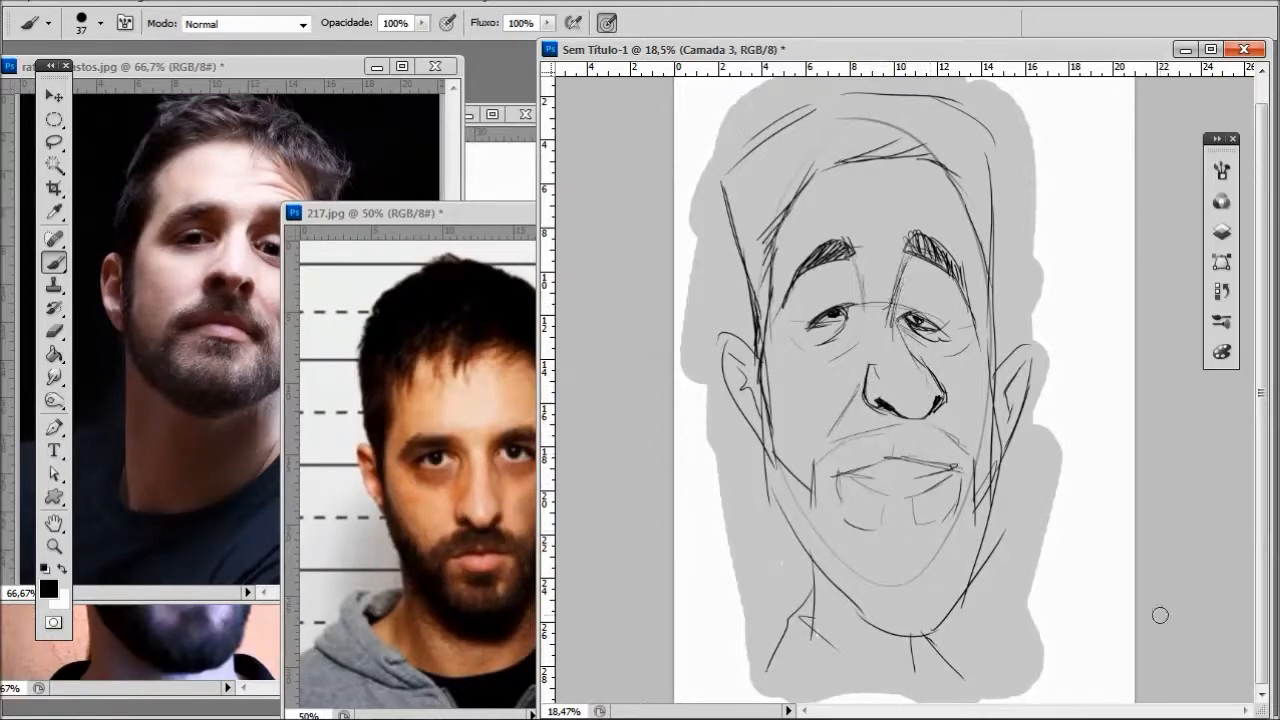
# - Duplicate layer Camada 5 and store the original, hidden, in a new group just above the background layer
pyautogui.click(1221, 231)
pyautogui.moveTo(830, 232); pyautogui.dragTo(1146, 703)
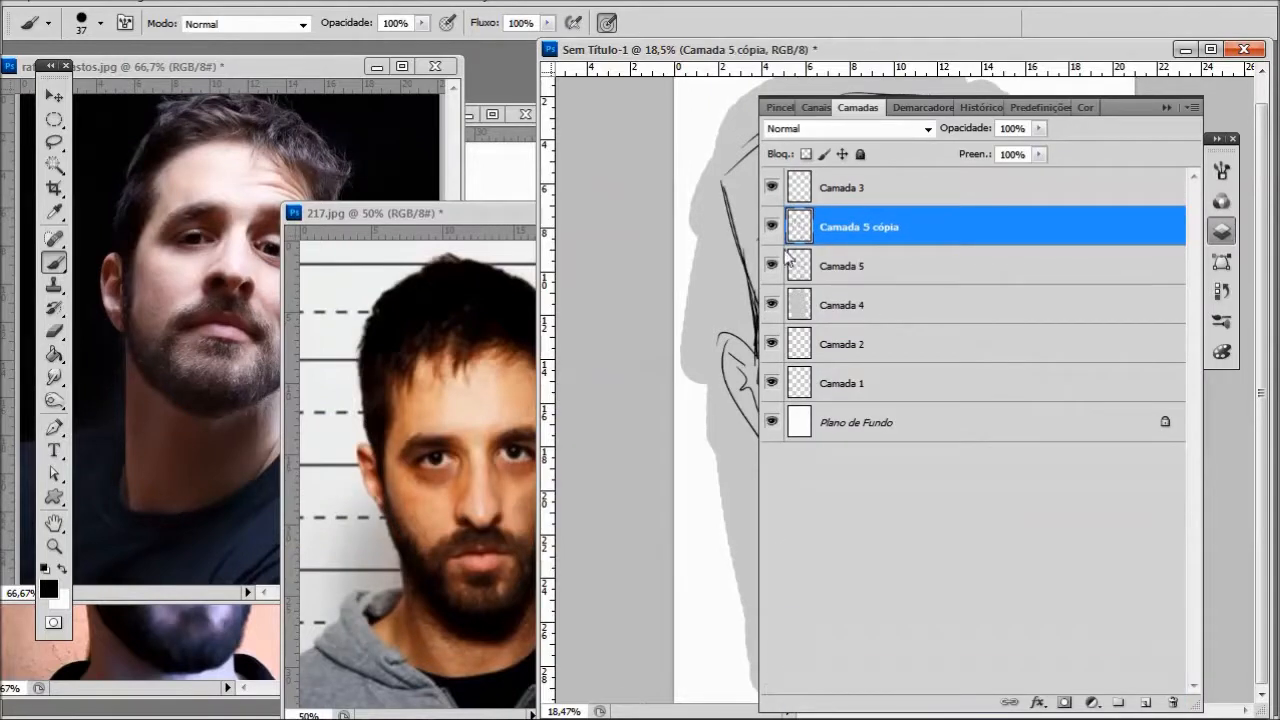
pyautogui.click(856, 420)
pyautogui.click(1119, 703)
pyautogui.click(771, 414)
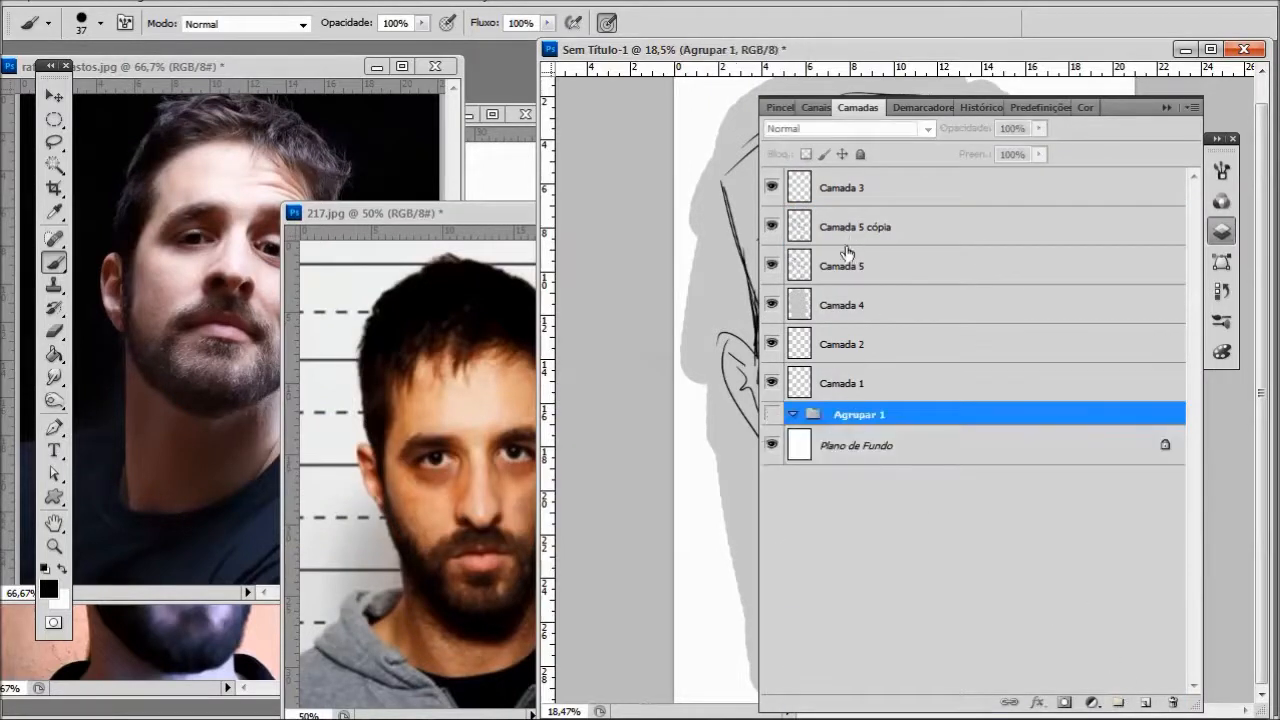
pyautogui.moveTo(847, 256); pyautogui.dragTo(872, 408)
pyautogui.click(771, 406)
pyautogui.click(793, 375)
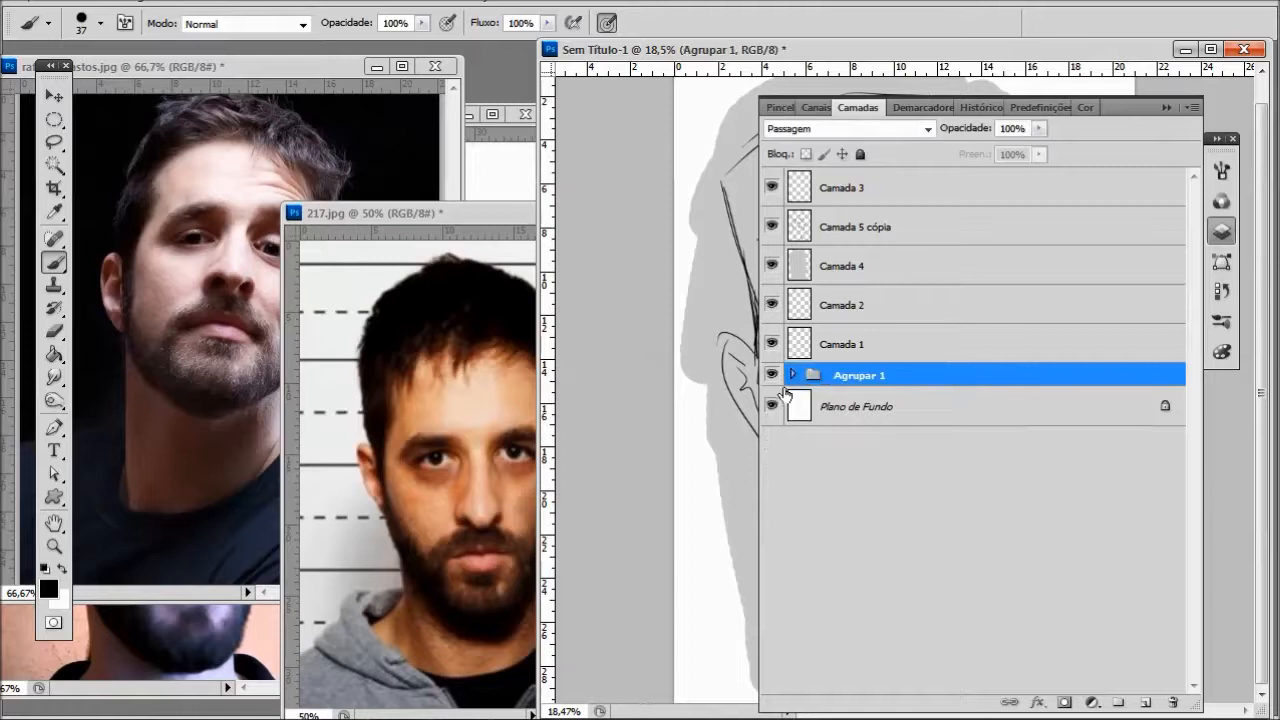
# - Delete layer Camada 3 and keep the duplicate of Camada 5 active
pyautogui.click(846, 238)
pyautogui.moveTo(840, 188); pyautogui.dragTo(1173, 703)
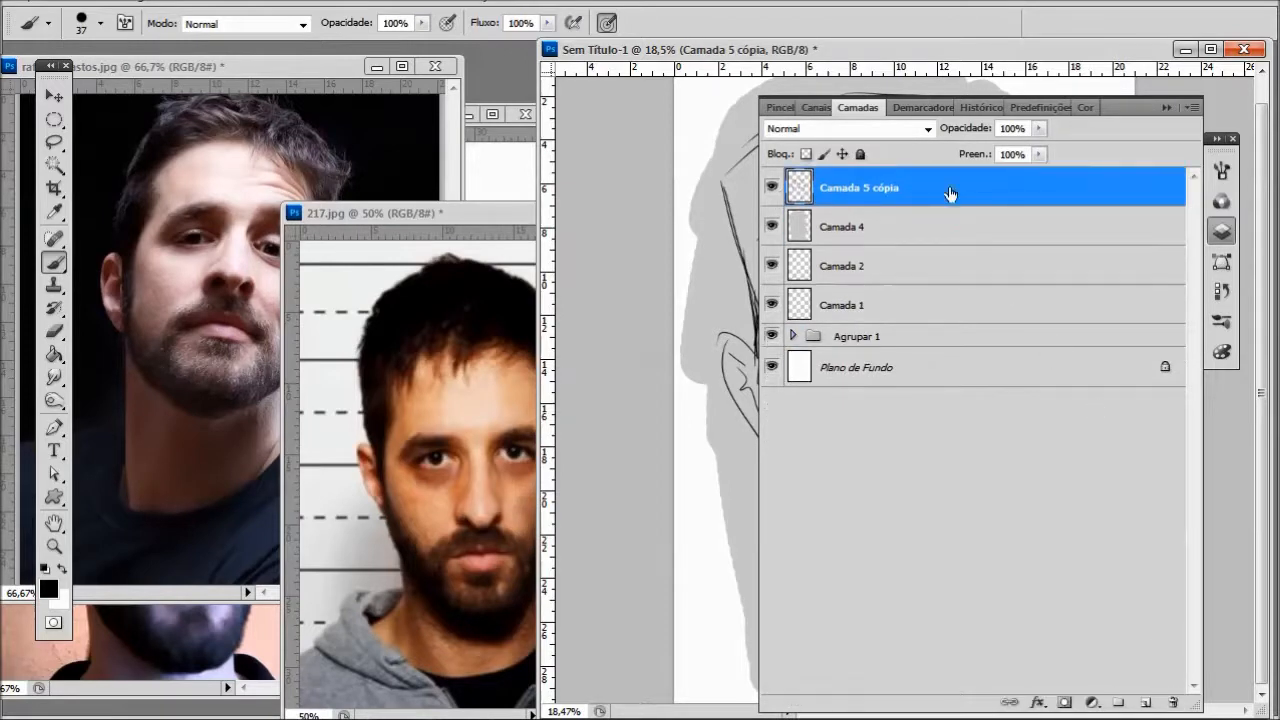
pyautogui.click(1166, 107)
# - Sketch the long nose on the duplicated layer, with bridge lines, rounded nostril wings and a drooping tip
pyautogui.moveTo(866, 400)
pyautogui.mouseDown()
pyautogui.moveTo(893, 427)
pyautogui.moveTo(833, 479)
pyautogui.moveTo(855, 493)
pyautogui.moveTo(926, 483)
pyautogui.moveTo(961, 648)
pyautogui.mouseUp()
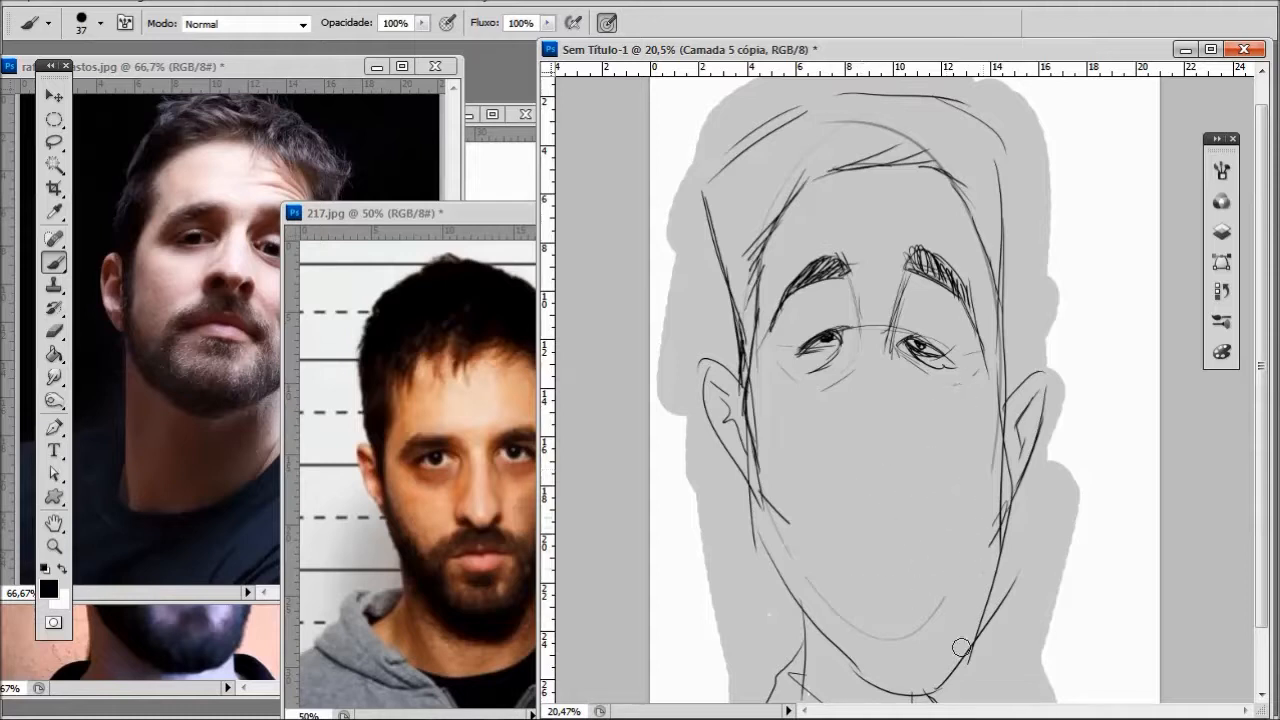
pyautogui.moveTo(906, 377); pyautogui.dragTo(916, 447)
pyautogui.moveTo(858, 382); pyautogui.dragTo(861, 431)
pyautogui.moveTo(903, 352); pyautogui.dragTo(928, 386)
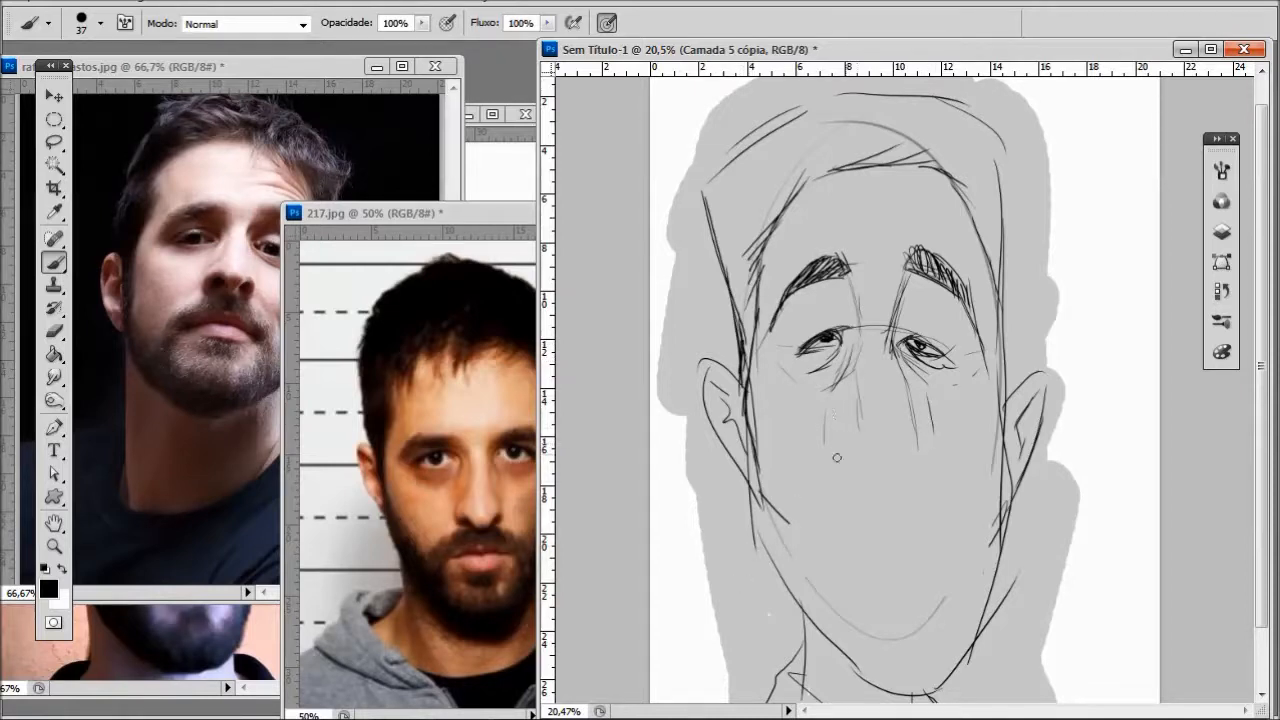
pyautogui.moveTo(842, 455); pyautogui.dragTo(828, 505)
pyautogui.moveTo(853, 518); pyautogui.dragTo(924, 520)
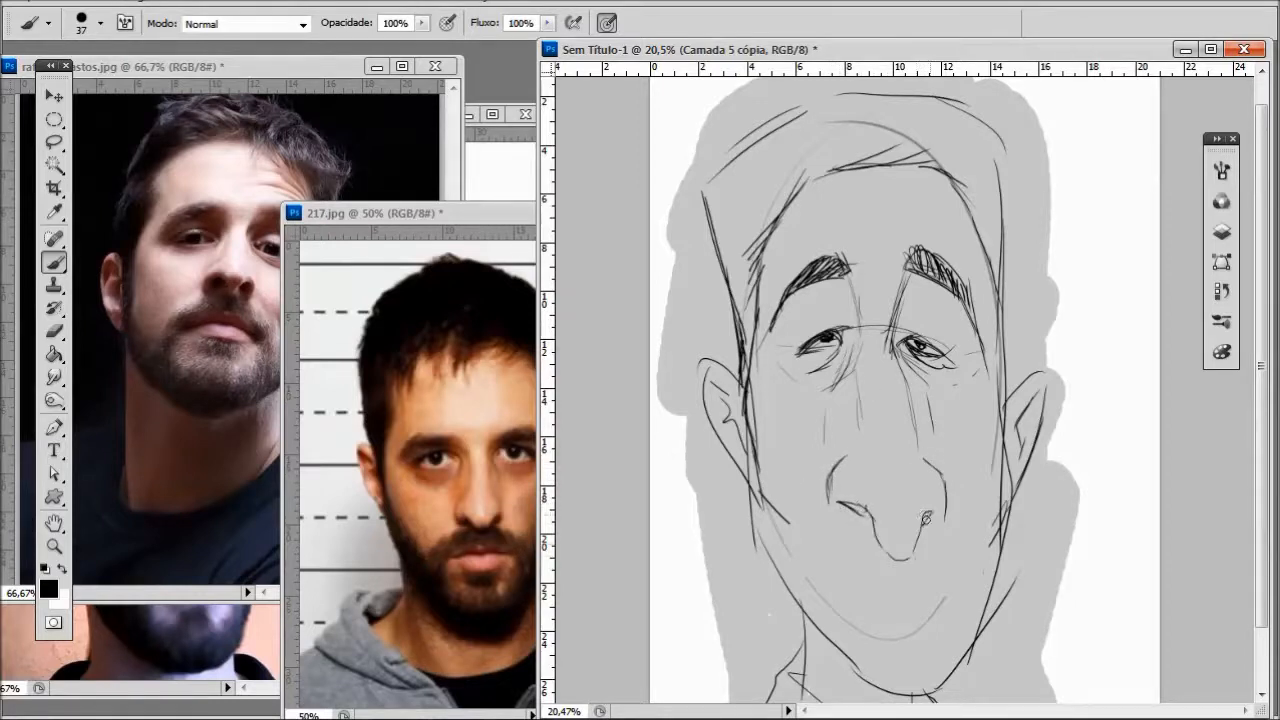
# - Bring the maxresdefault (1).jpg photo forward as reference and darken the nostrils and underside of the nose
pyautogui.click(223, 636)
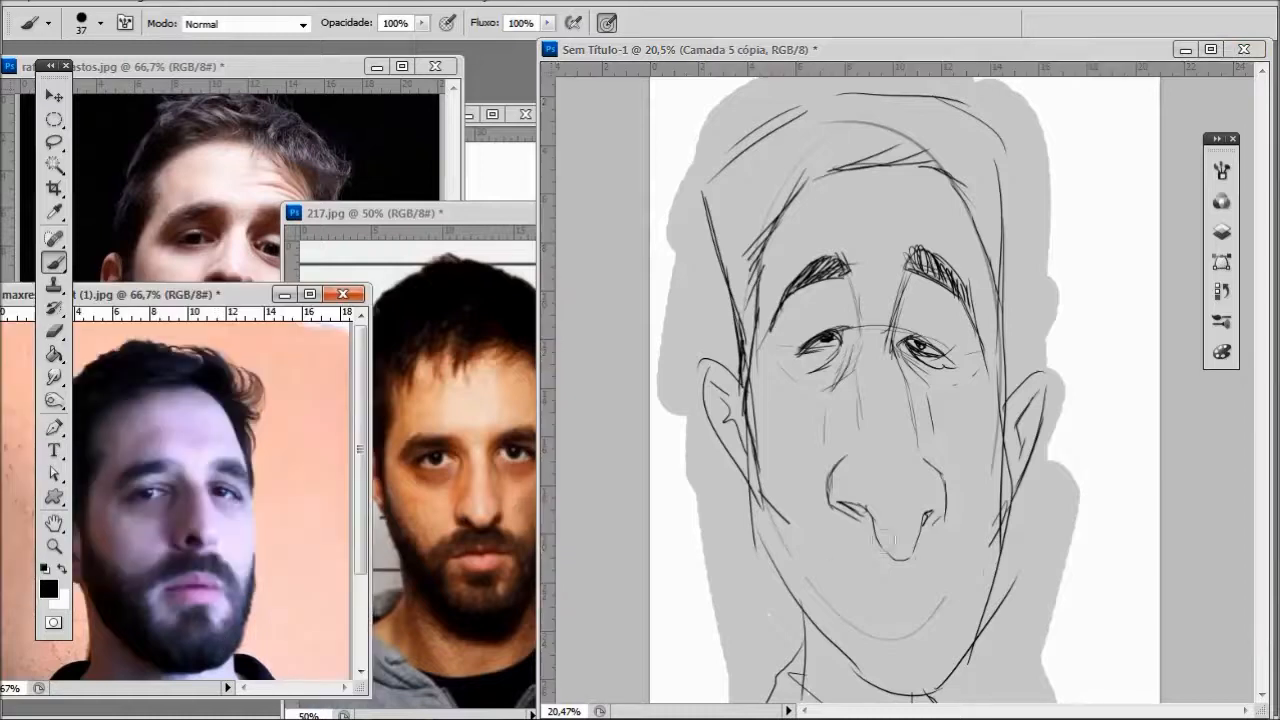
pyautogui.click(845, 504)
pyautogui.moveTo(870, 516)
pyautogui.mouseDown()
pyautogui.moveTo(880, 546)
pyautogui.moveTo(905, 552)
pyautogui.moveTo(940, 508)
pyautogui.mouseUp()
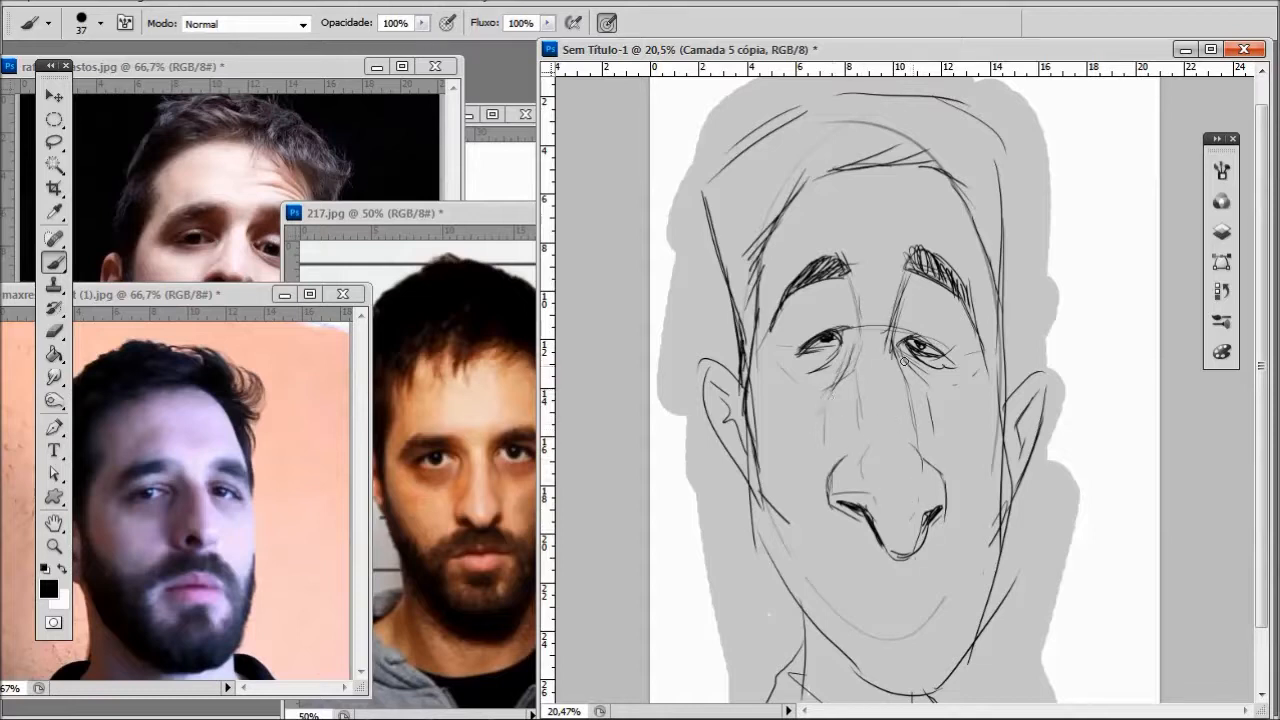
# - Try sketching a wide mouth and the patch under the lower lip, using maxresdefault.jpg as reference
pyautogui.moveTo(876, 563); pyautogui.dragTo(809, 554)
pyautogui.click(348, 162)
pyautogui.click(498, 155)
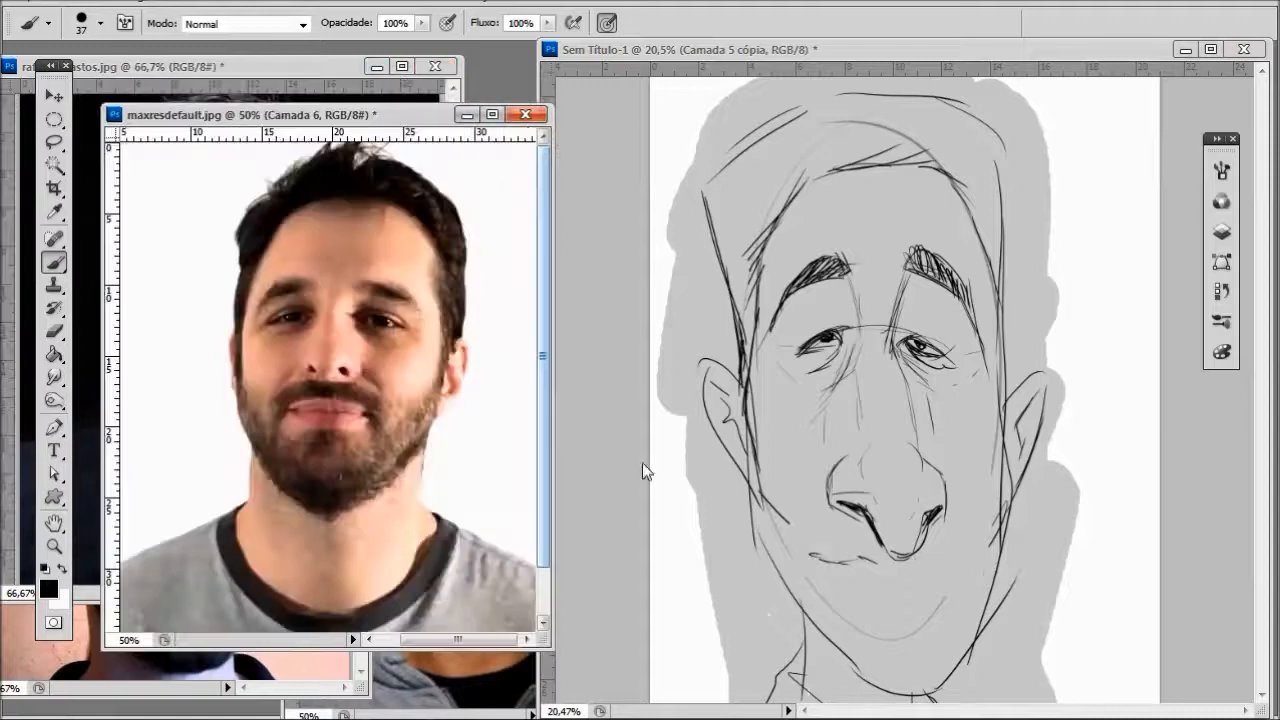
pyautogui.click(869, 559)
pyautogui.moveTo(848, 560)
pyautogui.mouseDown()
pyautogui.moveTo(806, 555)
pyautogui.moveTo(882, 601)
pyautogui.moveTo(966, 563)
pyautogui.mouseUp()
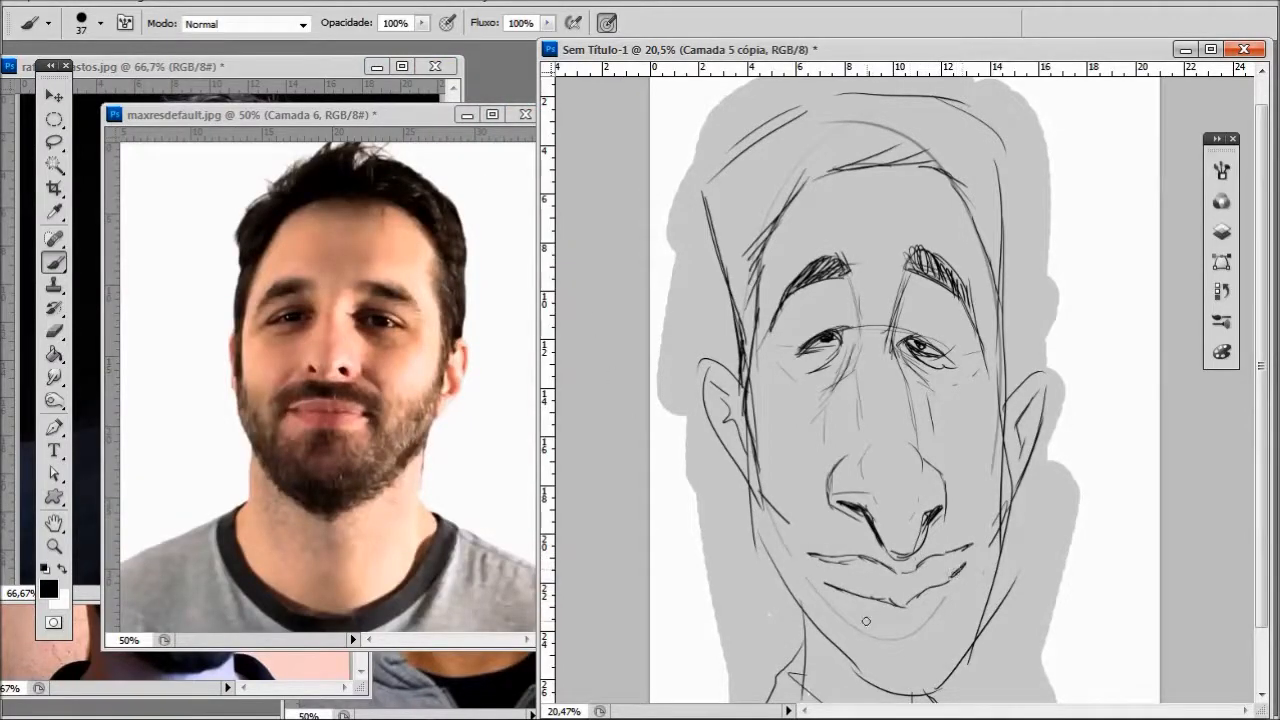
pyautogui.moveTo(834, 594)
pyautogui.mouseDown()
pyautogui.moveTo(880, 626)
pyautogui.moveTo(942, 594)
pyautogui.mouseUp()
pyautogui.moveTo(822, 586)
pyautogui.mouseDown()
pyautogui.moveTo(890, 646)
pyautogui.moveTo(954, 582)
pyautogui.mouseUp()
pyautogui.moveTo(879, 661); pyautogui.dragTo(822, 573)
pyautogui.moveTo(920, 641)
pyautogui.mouseDown()
pyautogui.moveTo(950, 634)
pyautogui.moveTo(960, 579)
pyautogui.mouseUp()
pyautogui.scroll(-1, 1221, 409)
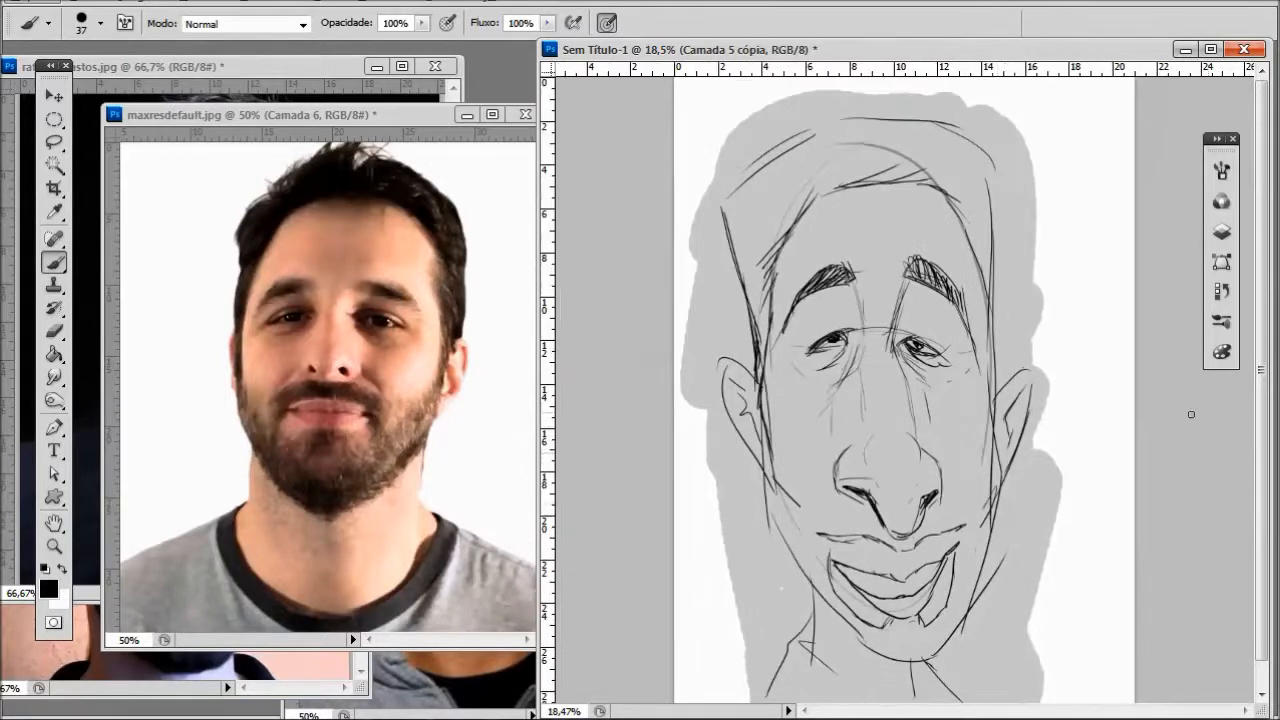
pyautogui.scroll(-2, 966, 555)
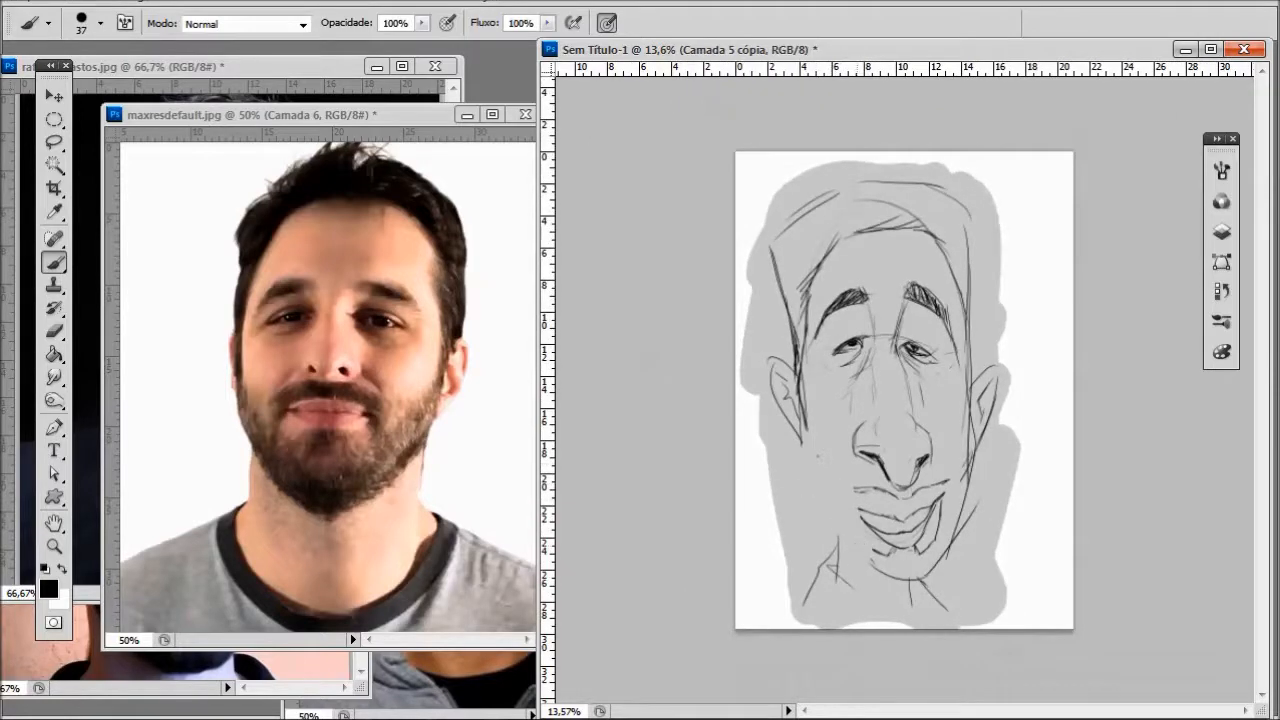
# - Erase the mouth, jaw, neck and outer hair outline with a 168-pixel eraser, keeping the ears, eyes and nose
pyautogui.click(56, 331)
pyautogui.rightClick(959, 534)
pyautogui.moveTo(1100, 508); pyautogui.dragTo(1114, 508)
pyautogui.moveTo(1177, 546); pyautogui.dragTo(1163, 546)
pyautogui.moveTo(836, 542); pyautogui.dragTo(807, 602)
pyautogui.moveTo(858, 490); pyautogui.dragTo(938, 528)
pyautogui.moveTo(968, 484)
pyautogui.mouseDown()
pyautogui.moveTo(967, 447)
pyautogui.moveTo(809, 589)
pyautogui.moveTo(980, 517)
pyautogui.moveTo(939, 615)
pyautogui.mouseUp()
pyautogui.scroll(-1, 931, 549)
pyautogui.scroll(1, 907, 382)
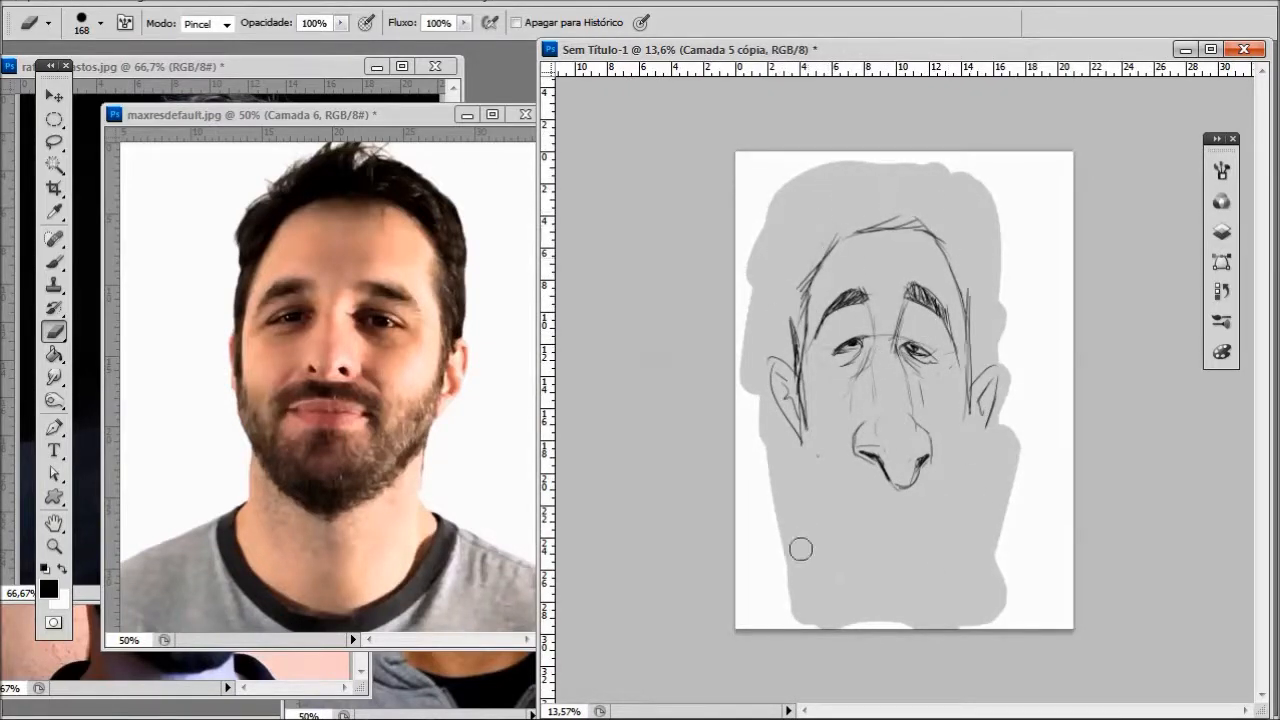
# - Rework the hairline at the temple and the inner ends of the eyebrows with the Brush tool
pyautogui.press('b')
pyautogui.moveTo(840, 234); pyautogui.dragTo(798, 345)
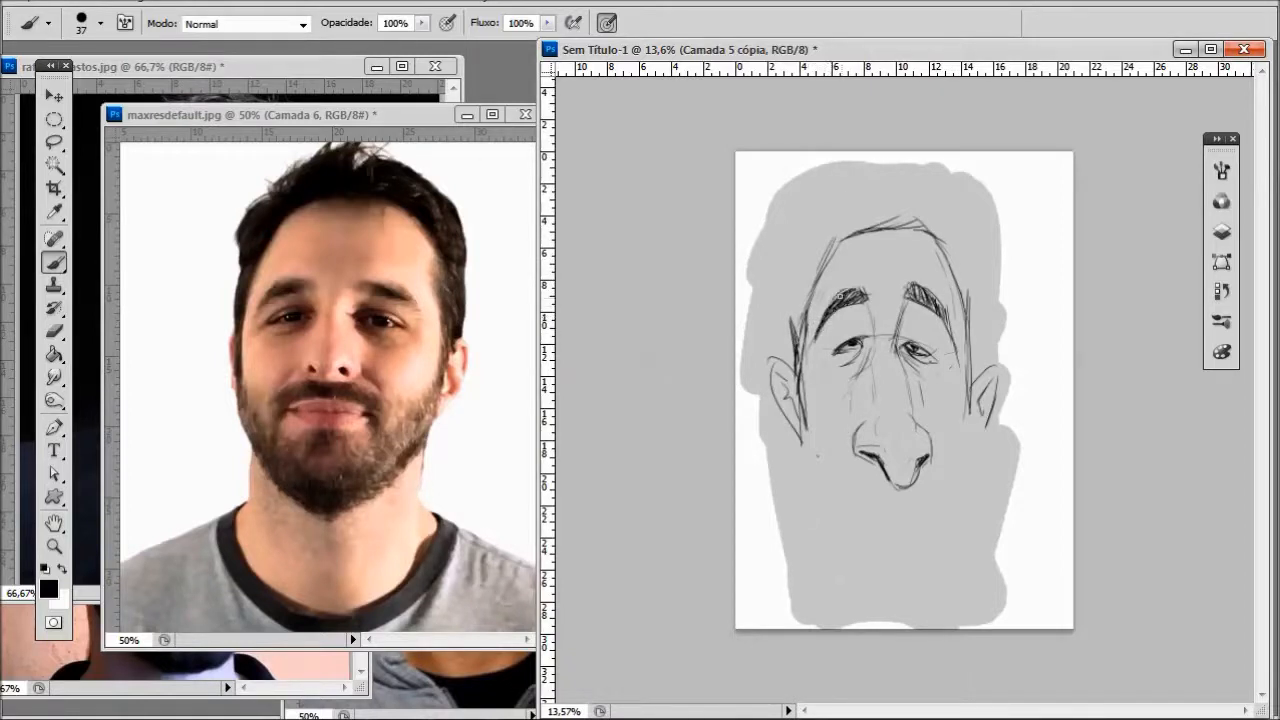
pyautogui.moveTo(904, 283); pyautogui.dragTo(914, 292)
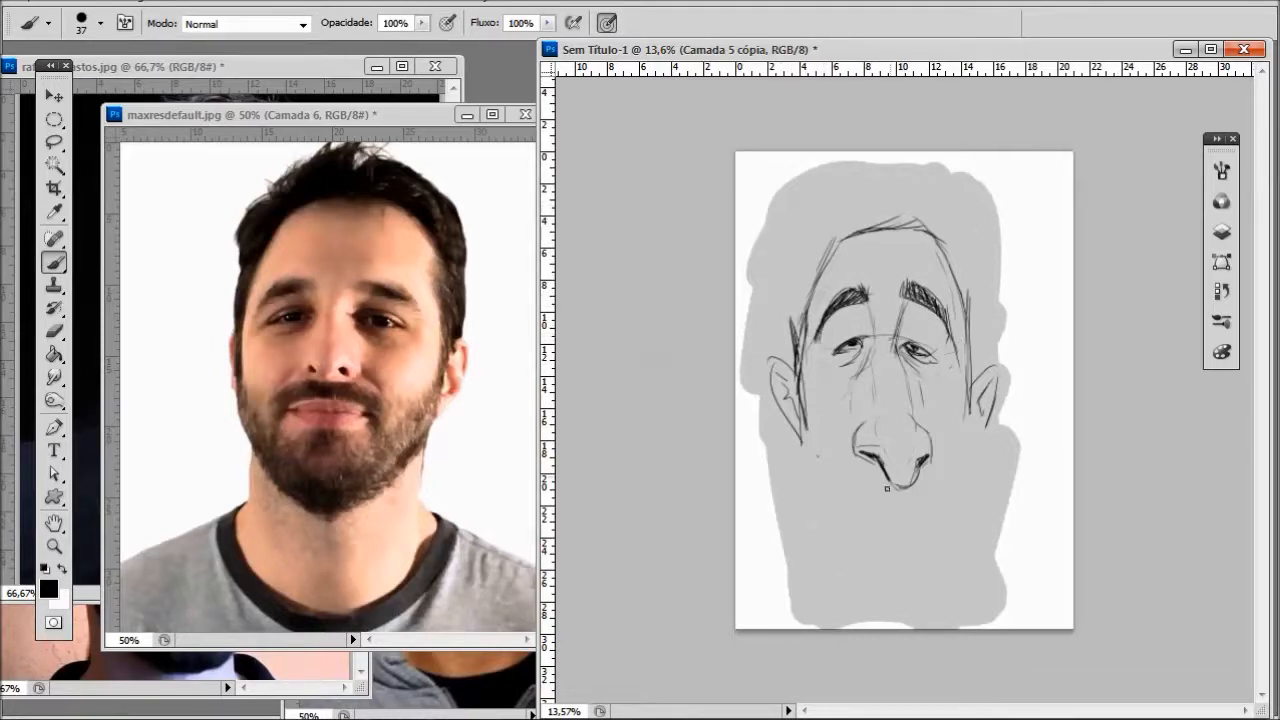
# - Sketch the wide curved moustache line, the lips and the patch below them, and add the cheek folds
pyautogui.moveTo(883, 497)
pyautogui.mouseDown()
pyautogui.moveTo(825, 494)
pyautogui.moveTo(950, 495)
pyautogui.moveTo(871, 516)
pyautogui.moveTo(909, 518)
pyautogui.mouseUp()
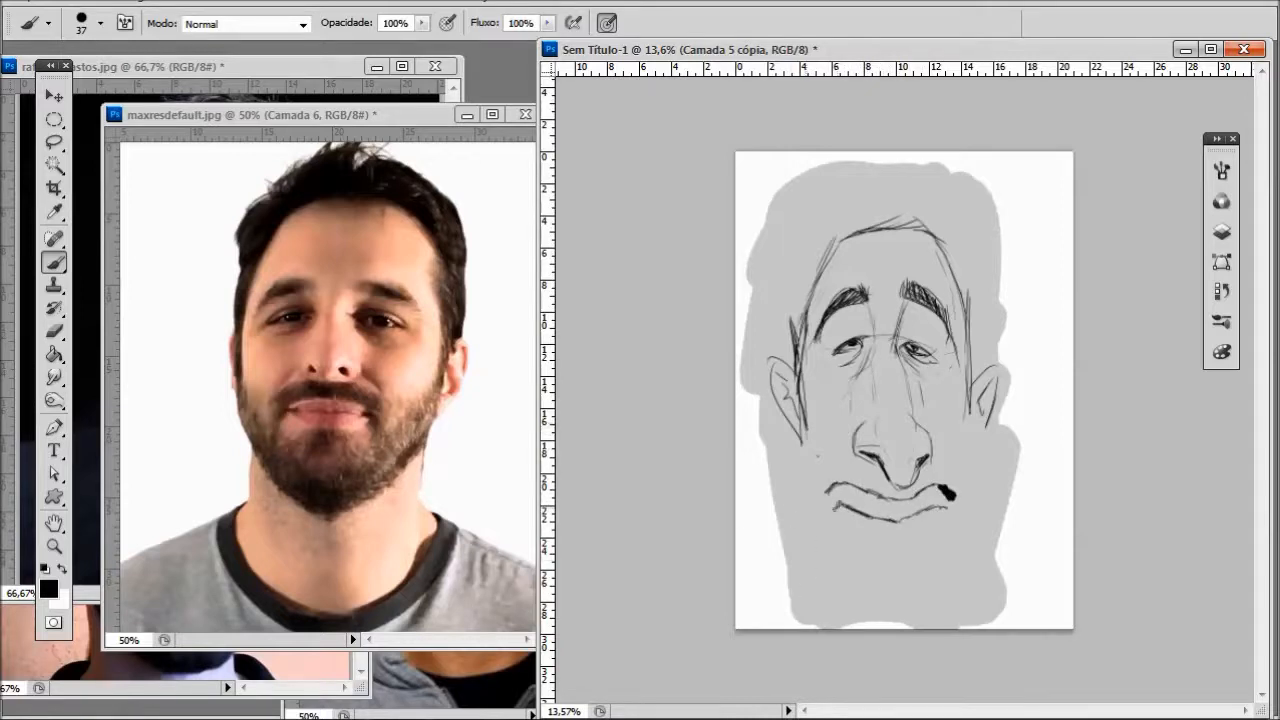
pyautogui.moveTo(806, 432); pyautogui.dragTo(828, 492)
pyautogui.moveTo(965, 408); pyautogui.dragTo(968, 432)
pyautogui.hotkey('ctrl', 'z')
pyautogui.moveTo(838, 506)
pyautogui.mouseDown()
pyautogui.moveTo(874, 530)
pyautogui.moveTo(940, 506)
pyautogui.mouseUp()
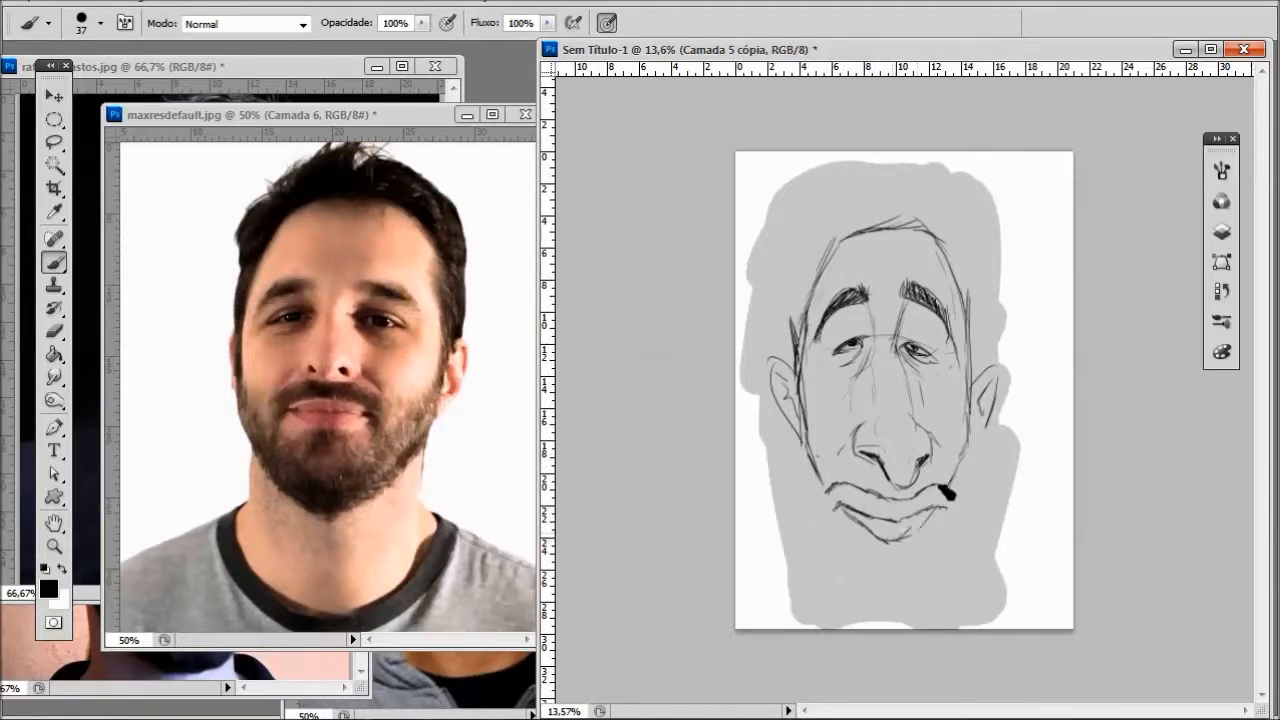
pyautogui.moveTo(855, 523); pyautogui.dragTo(900, 560)
pyautogui.moveTo(834, 512)
pyautogui.mouseDown()
pyautogui.moveTo(858, 555)
pyautogui.moveTo(890, 561)
pyautogui.mouseUp()
# - Draw the long jaw and chin outline, then reinforce the ear and add the neck and shoulder lines
pyautogui.moveTo(801, 426)
pyautogui.mouseDown()
pyautogui.moveTo(810, 520)
pyautogui.moveTo(858, 596)
pyautogui.moveTo(896, 612)
pyautogui.moveTo(941, 576)
pyautogui.moveTo(966, 448)
pyautogui.mouseUp()
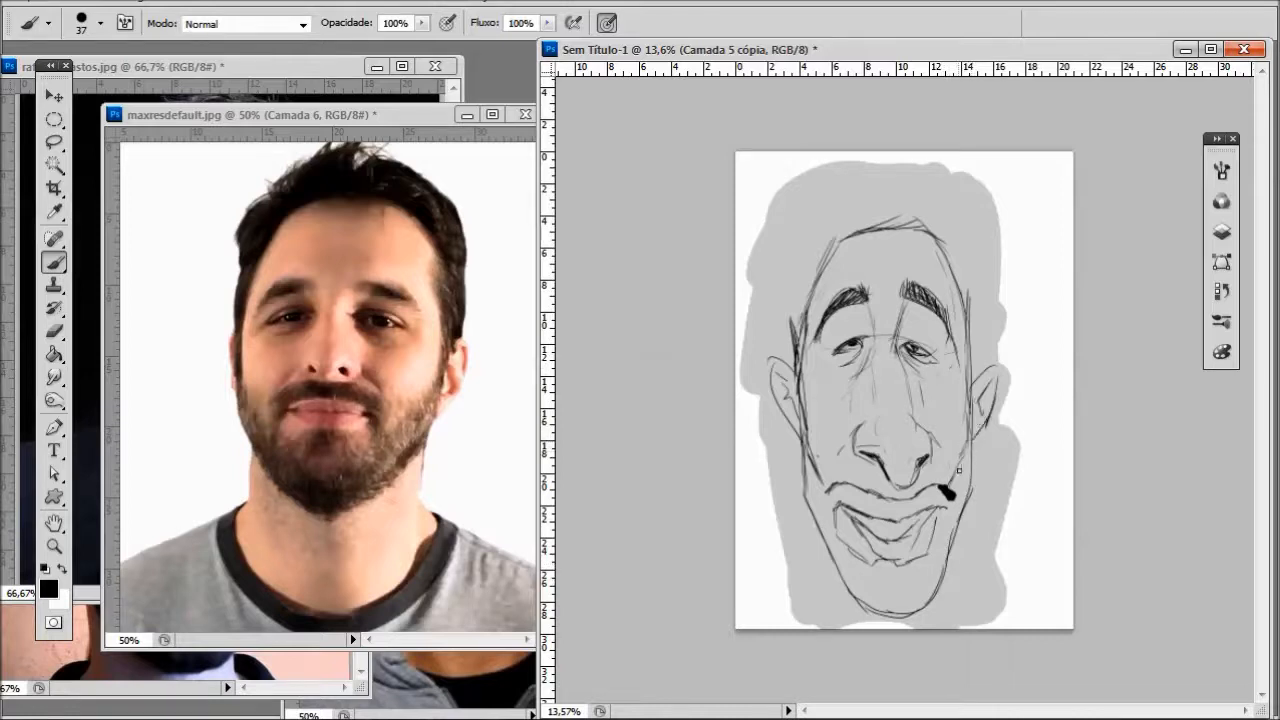
pyautogui.moveTo(768, 358); pyautogui.dragTo(806, 446)
pyautogui.moveTo(811, 538); pyautogui.dragTo(808, 578)
pyautogui.moveTo(886, 626); pyautogui.dragTo(886, 608)
pyautogui.moveTo(804, 574); pyautogui.dragTo(760, 596)
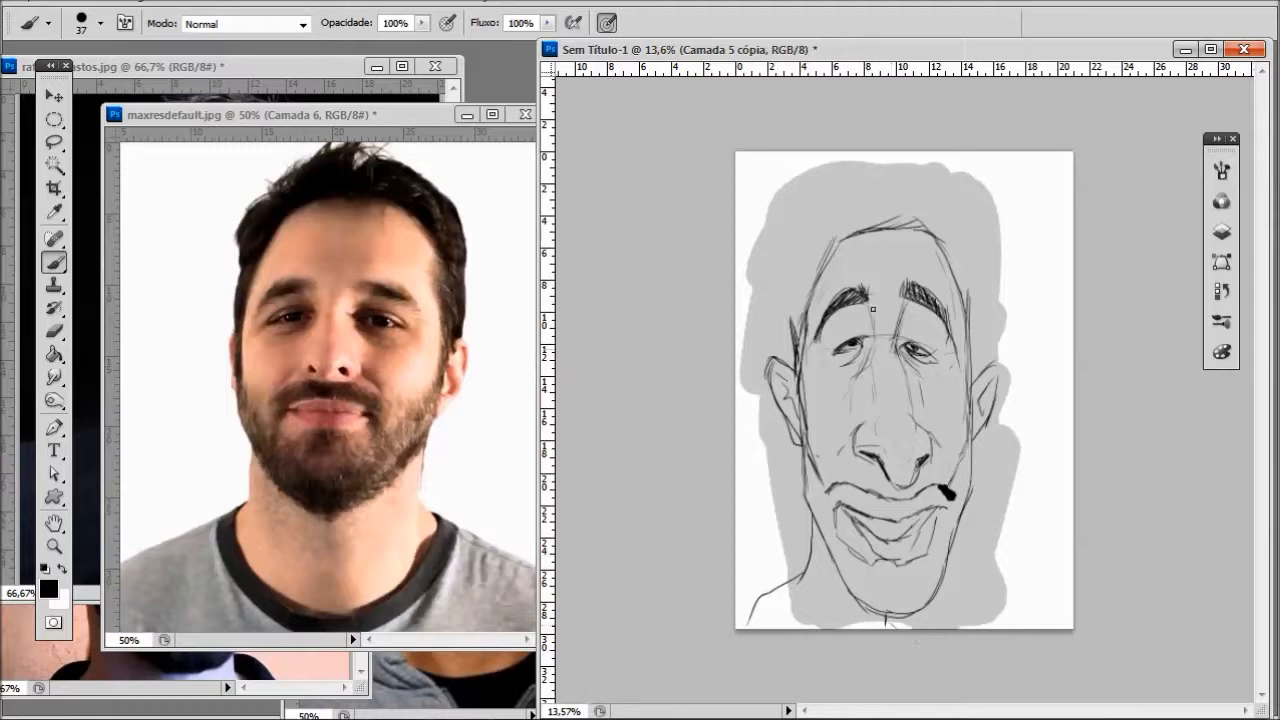
# - Sketch the outer hair outline from a tuft at the crown down both sides to the ears
pyautogui.moveTo(867, 157)
pyautogui.mouseDown()
pyautogui.moveTo(804, 232)
pyautogui.moveTo(788, 356)
pyautogui.mouseUp()
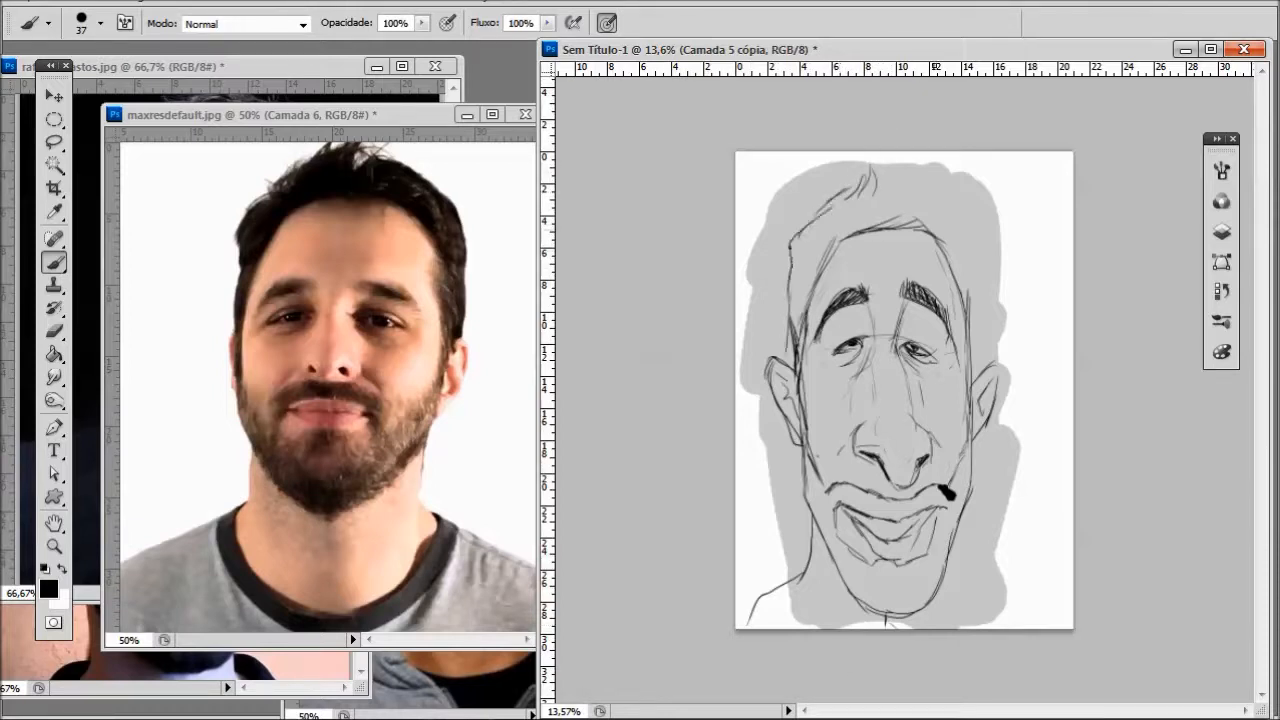
pyautogui.moveTo(904, 179)
pyautogui.mouseDown()
pyautogui.moveTo(932, 200)
pyautogui.moveTo(980, 292)
pyautogui.moveTo(976, 378)
pyautogui.mouseUp()
pyautogui.scroll(-1, 976, 378)
pyautogui.scroll(4, 903, 369)
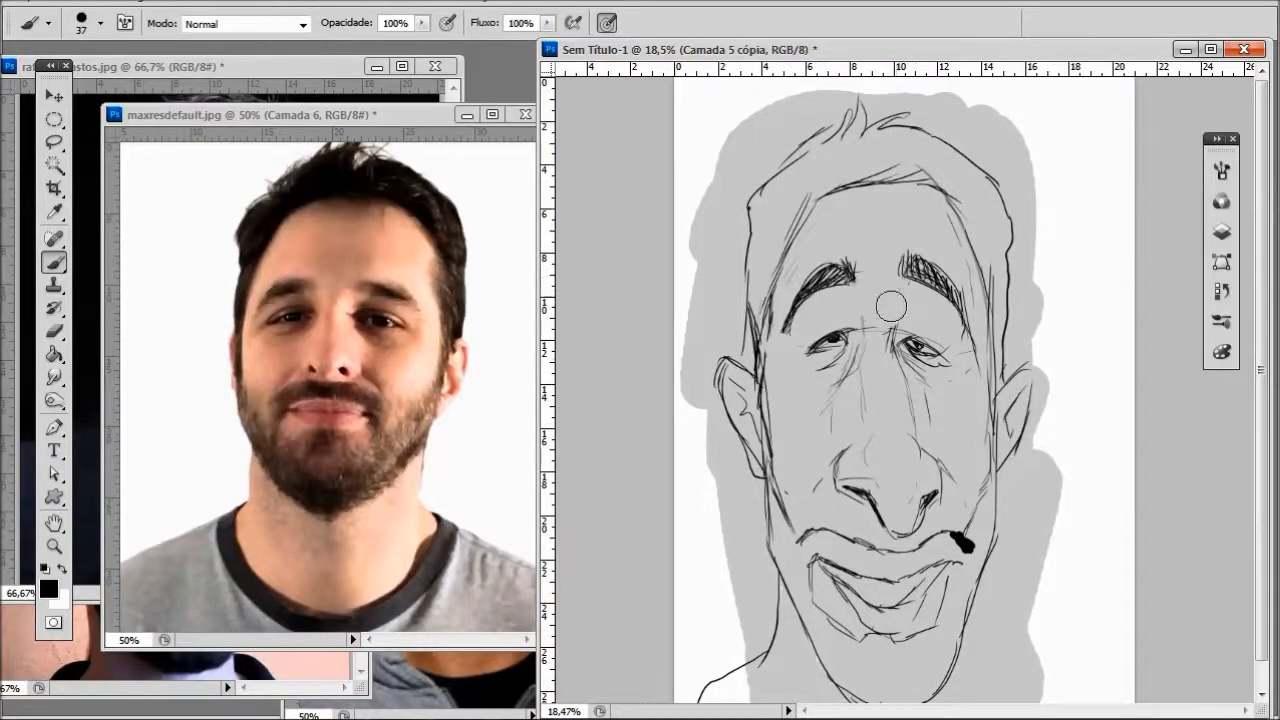
pyautogui.scroll(-2, 893, 300)
pyautogui.scroll(-2, 1107, 518)
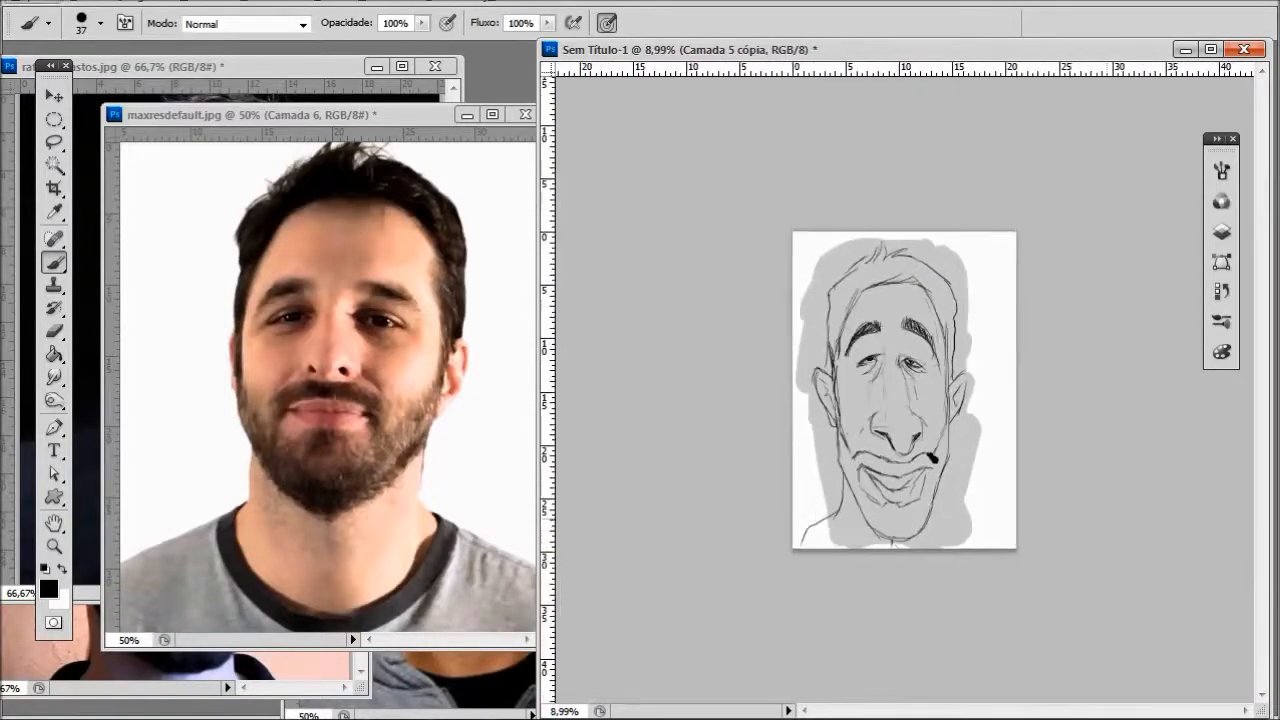
# - Erase the hair, forehead and eyebrows, and clean the black blot off the mouth corner with a 42-pixel eraser
pyautogui.scroll(1, 1107, 518)
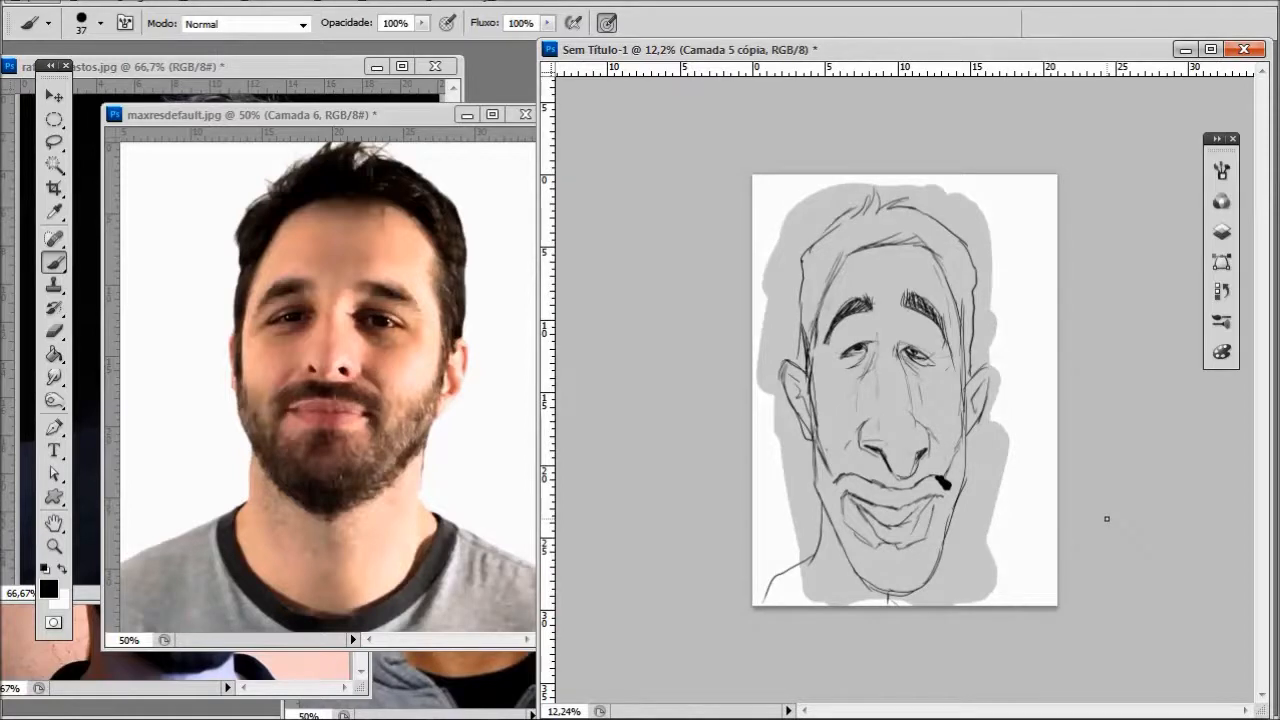
pyautogui.scroll(1, 1107, 518)
pyautogui.moveTo(823, 235)
pyautogui.mouseDown()
pyautogui.moveTo(777, 286)
pyautogui.moveTo(814, 246)
pyautogui.moveTo(943, 223)
pyautogui.moveTo(965, 340)
pyautogui.moveTo(864, 275)
pyautogui.moveTo(954, 257)
pyautogui.moveTo(791, 234)
pyautogui.mouseUp()
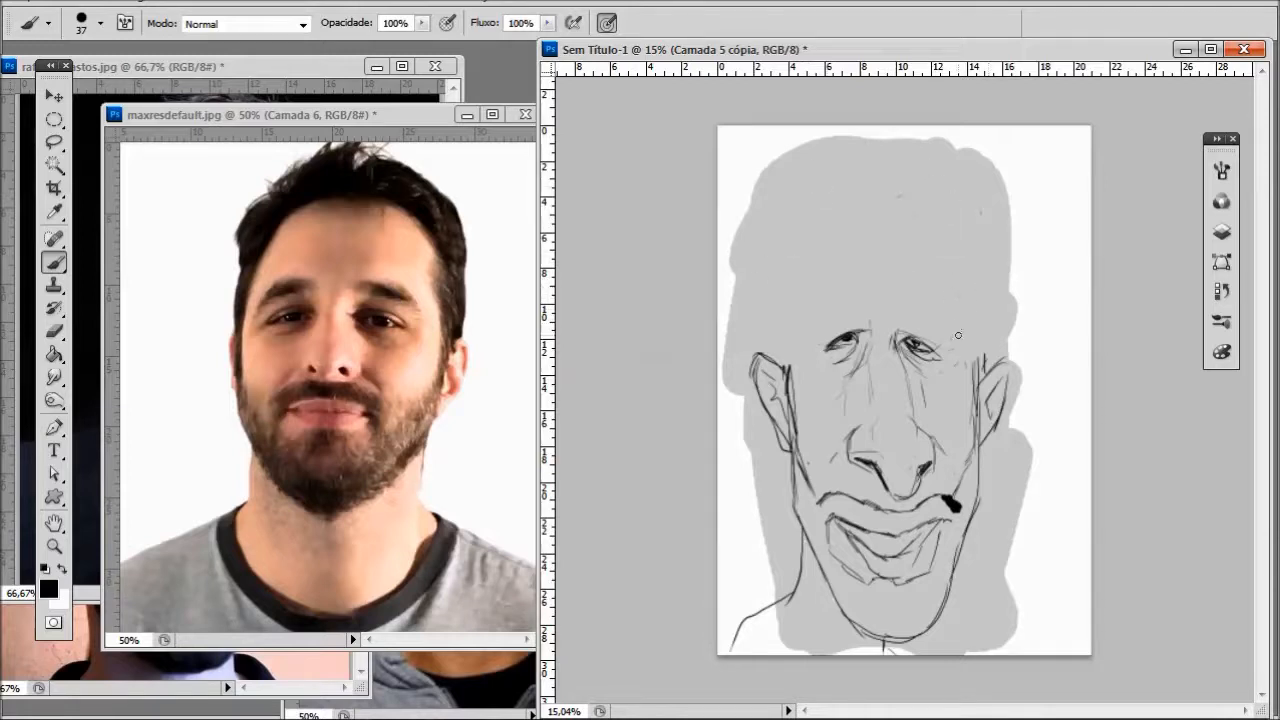
pyautogui.click(62, 330)
pyautogui.rightClick(1050, 497)
pyautogui.click(1078, 513)
pyautogui.moveTo(944, 498); pyautogui.dragTo(951, 504)
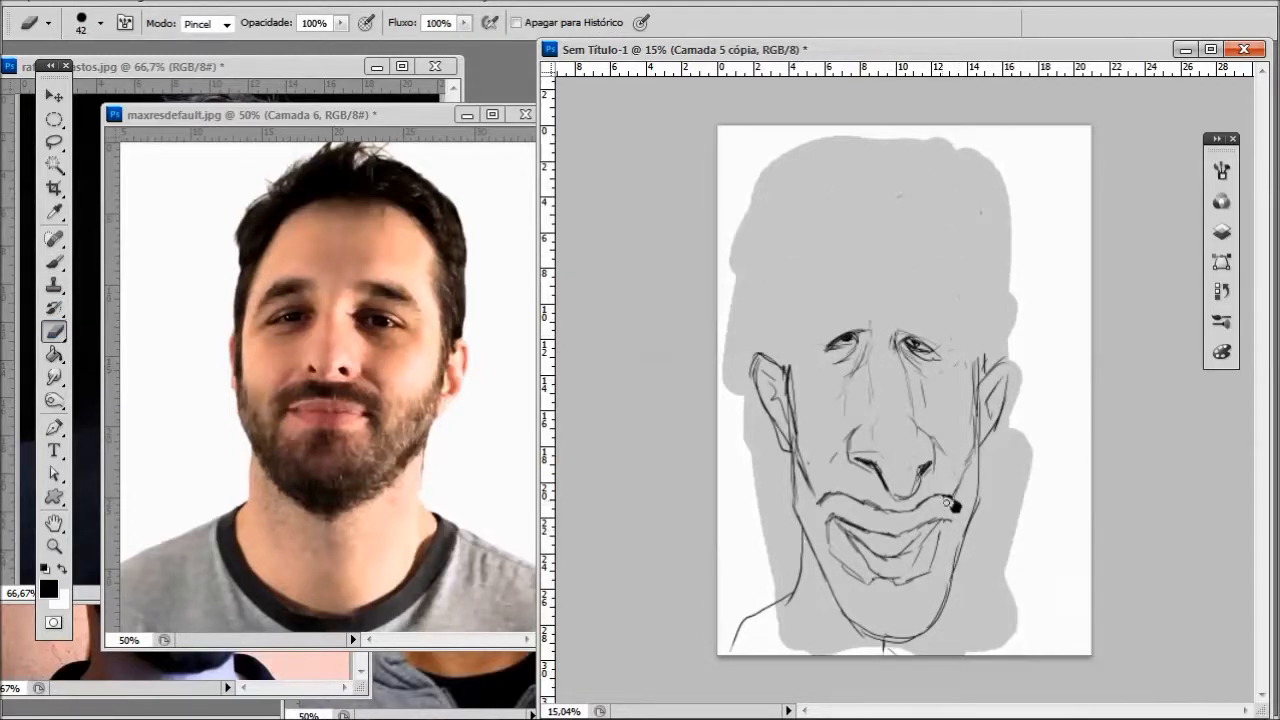
# - Try drawing tall, steeply arched eyebrows high above the eyes with the Brush tool
pyautogui.press('b')
pyautogui.moveTo(860, 318)
pyautogui.mouseDown()
pyautogui.moveTo(840, 275)
pyautogui.moveTo(799, 329)
pyautogui.mouseUp()
pyautogui.moveTo(797, 304)
pyautogui.mouseDown()
pyautogui.moveTo(810, 260)
pyautogui.moveTo(839, 274)
pyautogui.mouseUp()
pyautogui.moveTo(912, 320)
pyautogui.mouseDown()
pyautogui.moveTo(956, 272)
pyautogui.moveTo(968, 318)
pyautogui.moveTo(948, 300)
pyautogui.mouseUp()
# - Draw a higher hairline around the forehead and a taller outer hair outline reaching down to both ears
pyautogui.moveTo(808, 180); pyautogui.dragTo(787, 326)
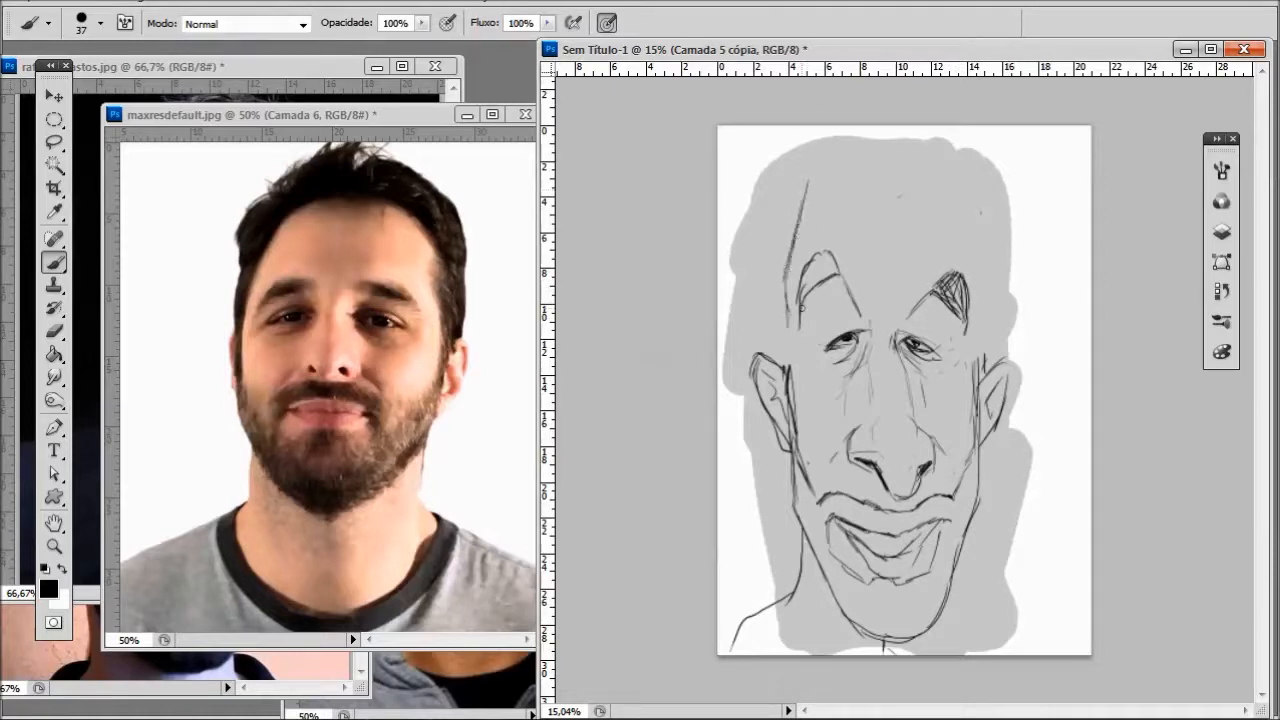
pyautogui.moveTo(818, 188)
pyautogui.mouseDown()
pyautogui.moveTo(792, 268)
pyautogui.moveTo(848, 186)
pyautogui.moveTo(892, 176)
pyautogui.moveTo(969, 266)
pyautogui.moveTo(987, 315)
pyautogui.mouseUp()
pyautogui.moveTo(979, 294); pyautogui.dragTo(983, 352)
pyautogui.moveTo(867, 159)
pyautogui.mouseDown()
pyautogui.moveTo(920, 144)
pyautogui.moveTo(997, 204)
pyautogui.moveTo(992, 342)
pyautogui.mouseUp()
pyautogui.moveTo(887, 137)
pyautogui.mouseDown()
pyautogui.moveTo(828, 132)
pyautogui.moveTo(756, 178)
pyautogui.moveTo(762, 276)
pyautogui.moveTo(787, 362)
pyautogui.mouseUp()
pyautogui.hotkey('ctrl', 'z')
pyautogui.moveTo(788, 279); pyautogui.dragTo(788, 366)
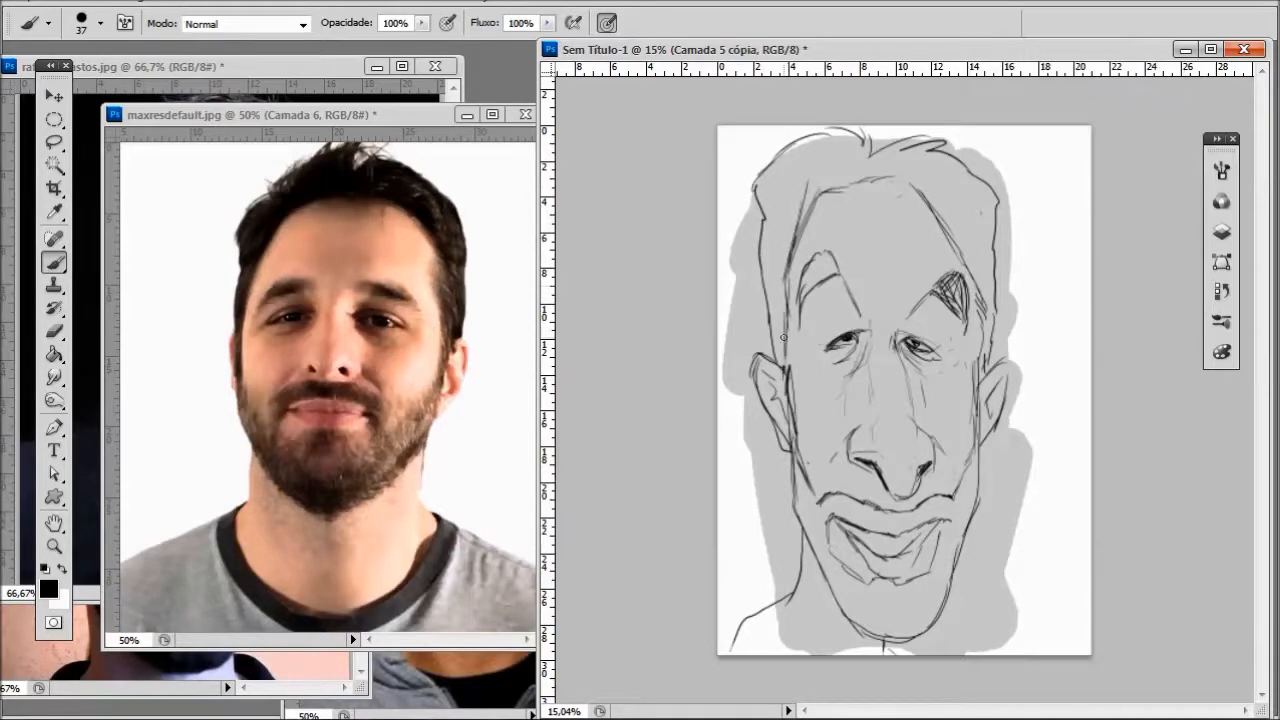
# - Remove the tall arched eyebrows while keeping the new hair outline
pyautogui.scroll(-1, 788, 366)
pyautogui.scroll(3, 788, 366)
pyautogui.moveTo(780, 285)
pyautogui.mouseDown()
pyautogui.moveTo(788, 232)
pyautogui.moveTo(808, 228)
pyautogui.moveTo(814, 252)
pyautogui.mouseUp()
pyautogui.scroll(-2, 814, 252)
pyautogui.scroll(2, 844, 258)
pyautogui.hotkey('ctrl', 'alt', 'z')
pyautogui.hotkey('ctrl', 'alt', 'z')
pyautogui.hotkey('ctrl', 'alt', 'z')
pyautogui.hotkey('ctrl', 'alt', 'z')
pyautogui.hotkey('ctrl', 'alt', 'z')
pyautogui.hotkey('ctrl', 'alt', 'z')
pyautogui.hotkey('ctrl', 'alt', 'z')
pyautogui.hotkey('ctrl', 'alt', 'z')
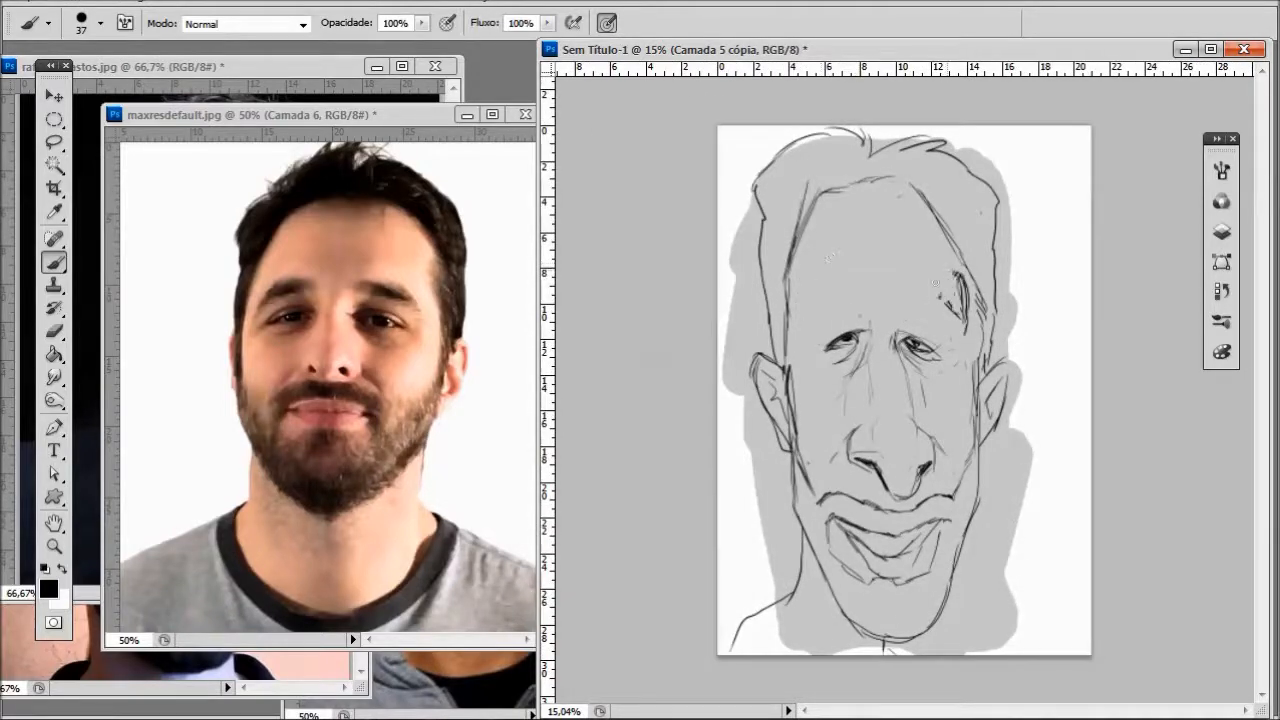
# - Draw and shade short, slanted eyebrows close above the eyes, rising toward the nose bridge
pyautogui.scroll(1, 965, 289)
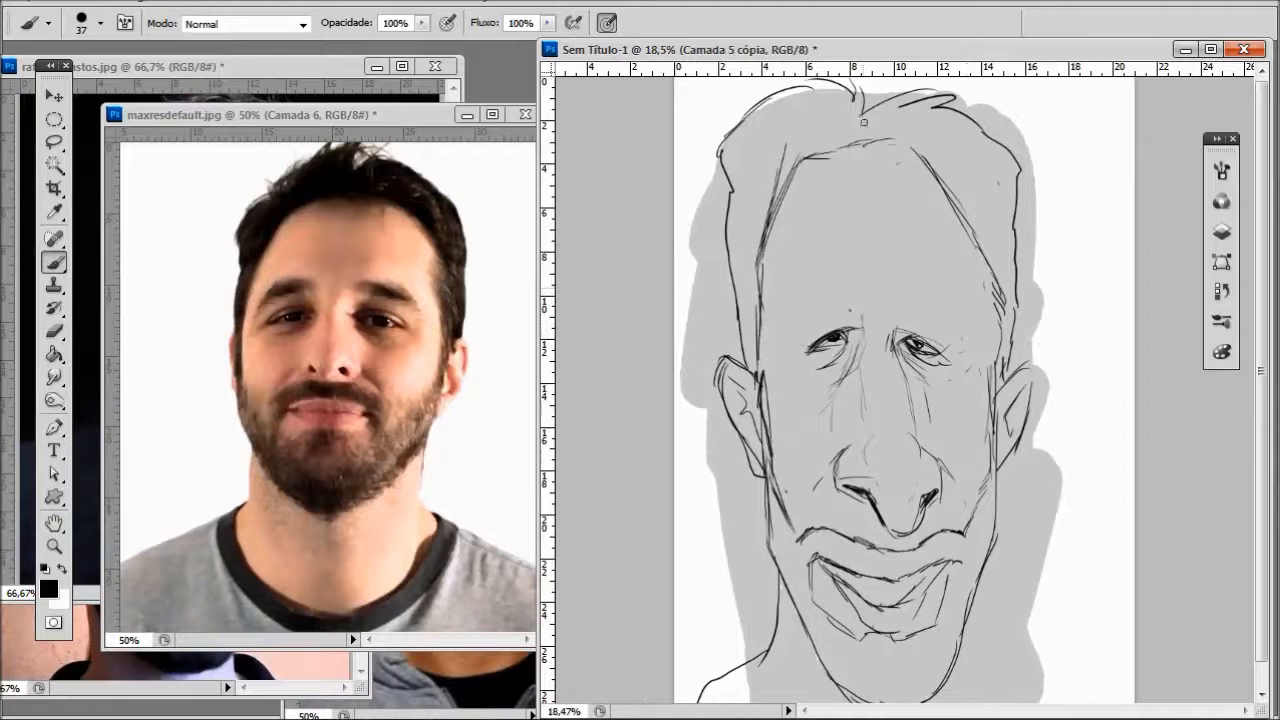
pyautogui.moveTo(858, 317)
pyautogui.mouseDown()
pyautogui.moveTo(809, 328)
pyautogui.moveTo(849, 292)
pyautogui.mouseUp()
pyautogui.scroll(-2, 858, 306)
pyautogui.moveTo(913, 328); pyautogui.dragTo(936, 345)
pyautogui.moveTo(915, 309); pyautogui.dragTo(913, 320)
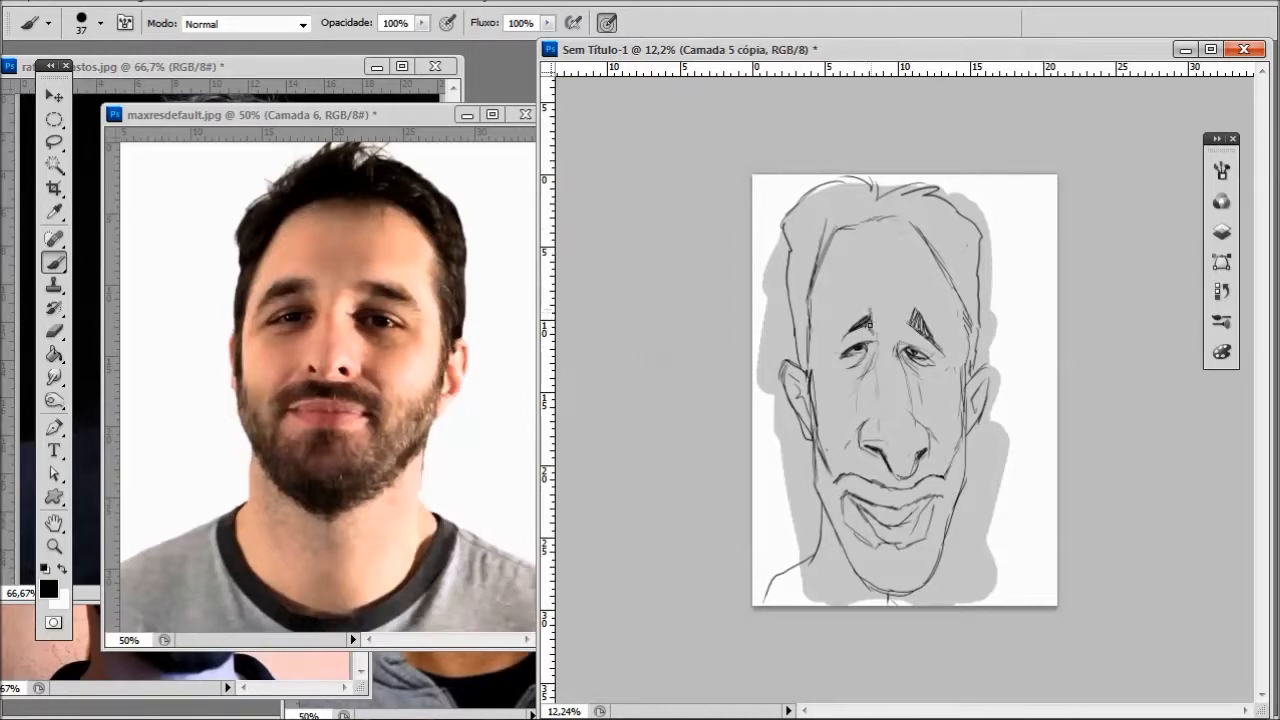
pyautogui.scroll(-3, 886, 267)
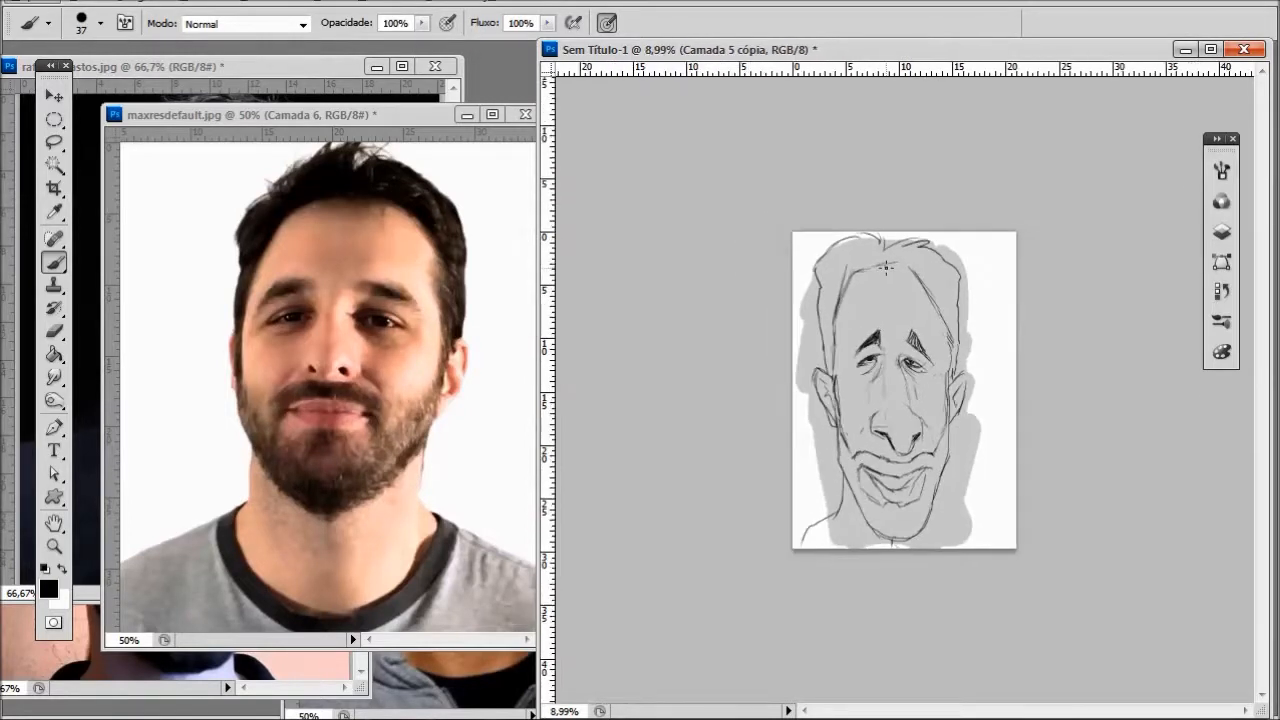
pyautogui.scroll(4, 886, 264)
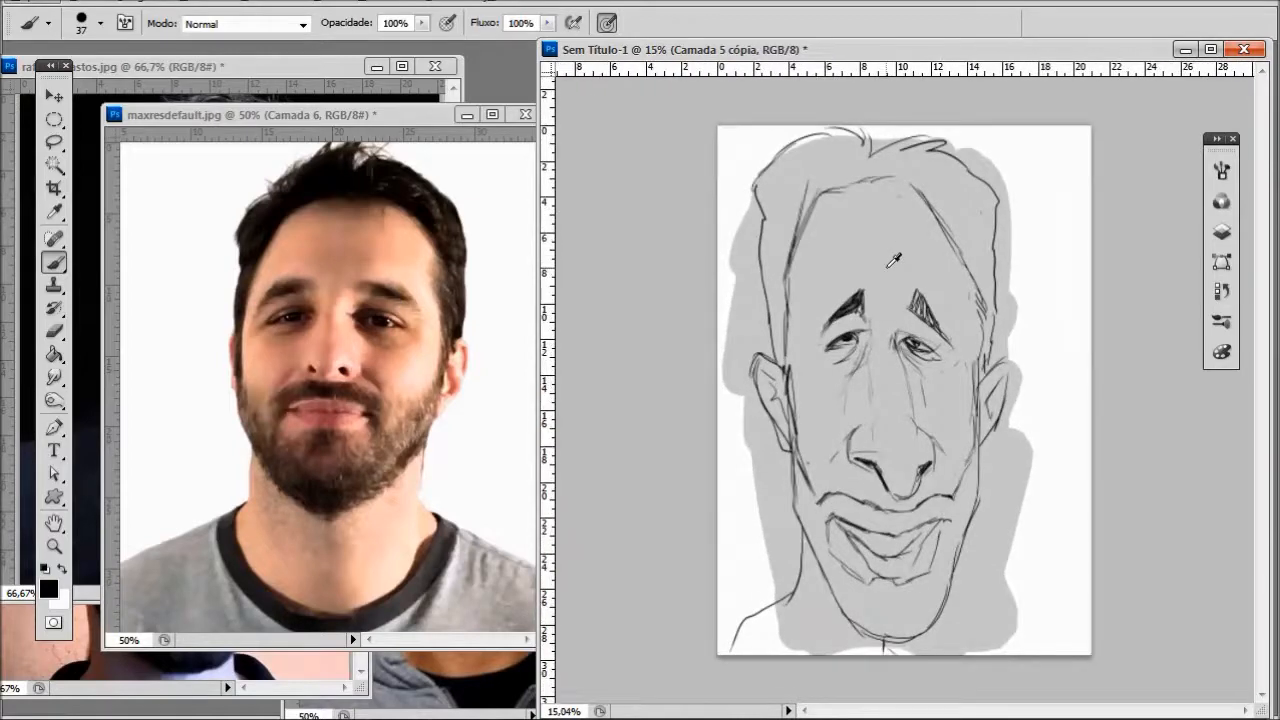
# - Bring each reference photo forward in turn to compare the man's features with the sketch
pyautogui.click(317, 62)
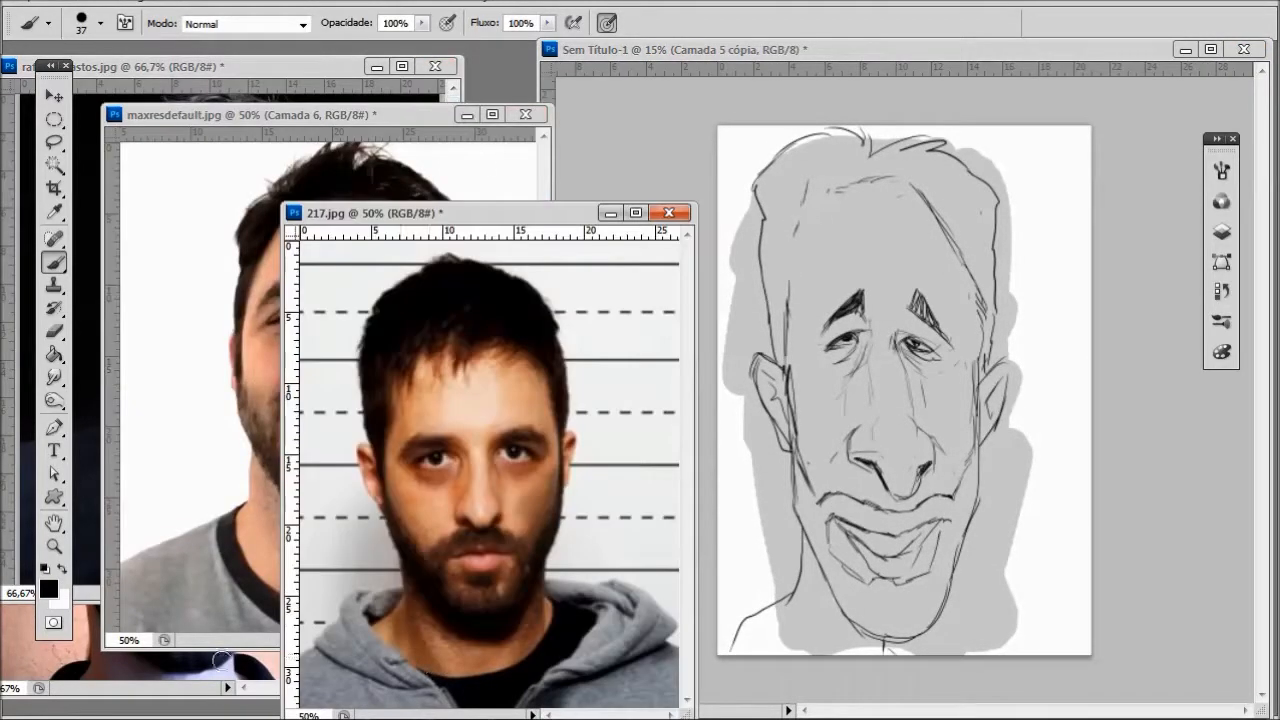
pyautogui.click(222, 660)
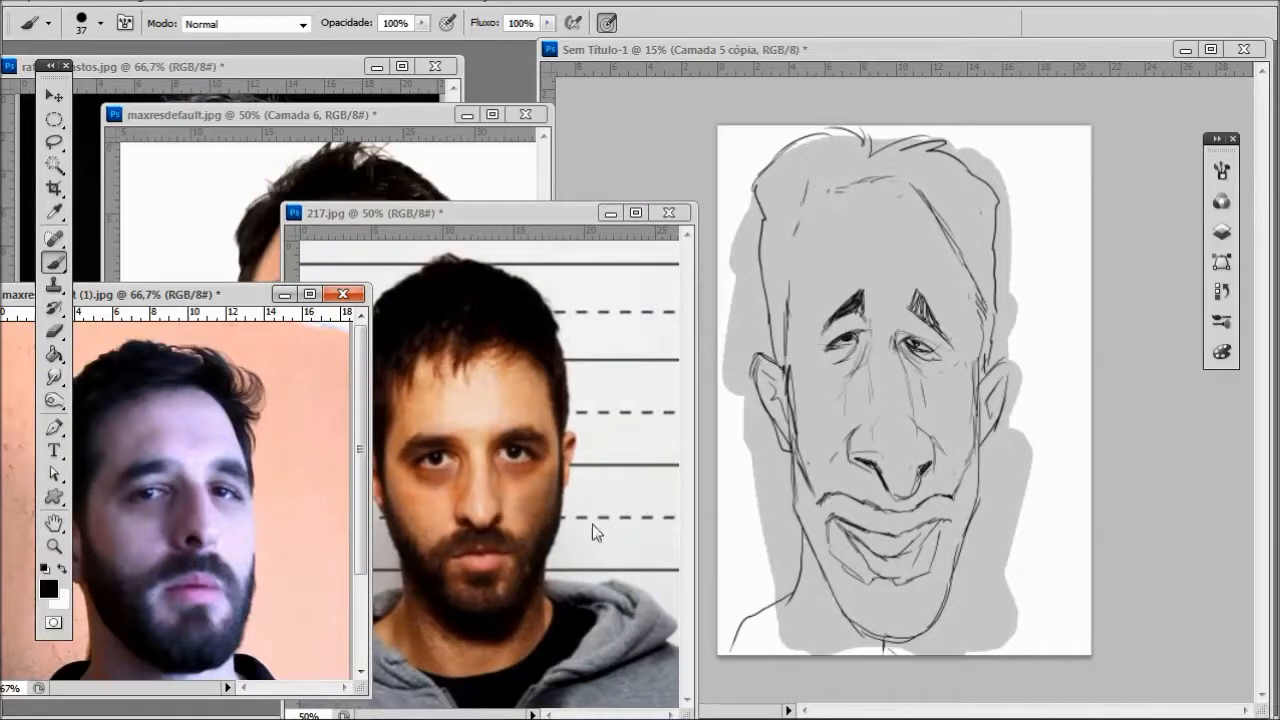
pyautogui.click(500, 214)
pyautogui.click(448, 116)
pyautogui.click(325, 66)
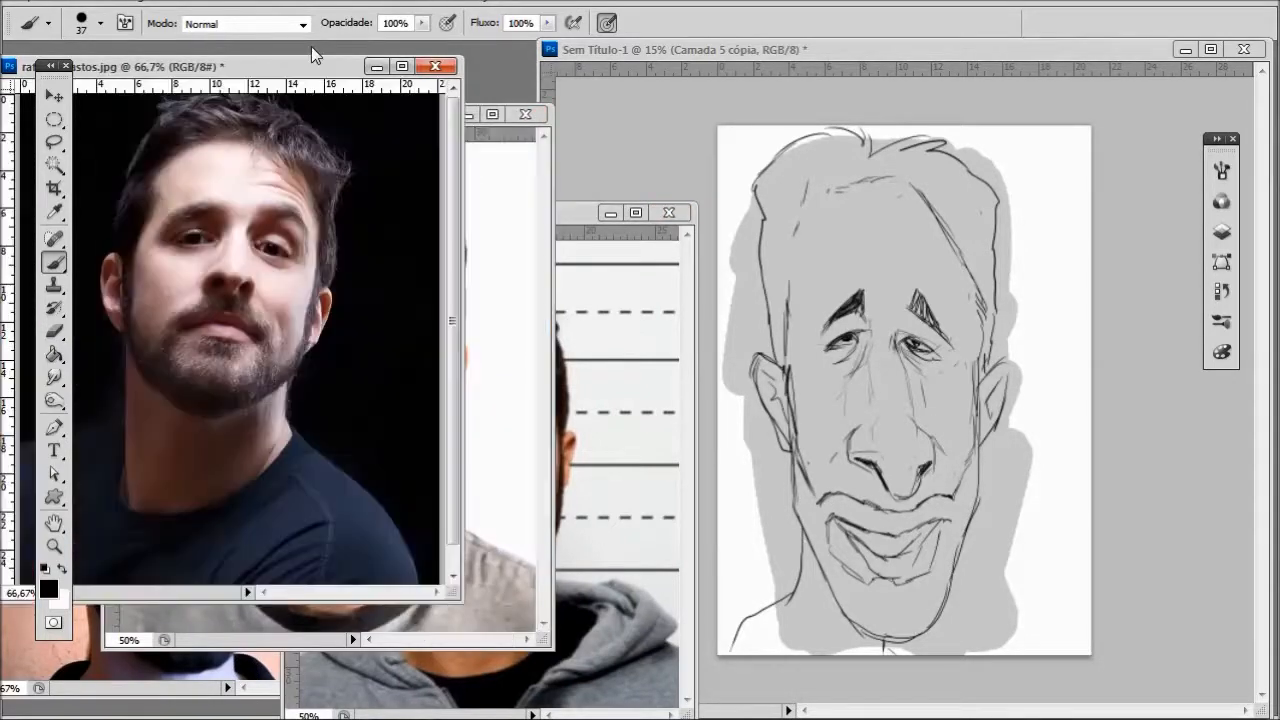
pyautogui.click(539, 165)
pyautogui.click(577, 213)
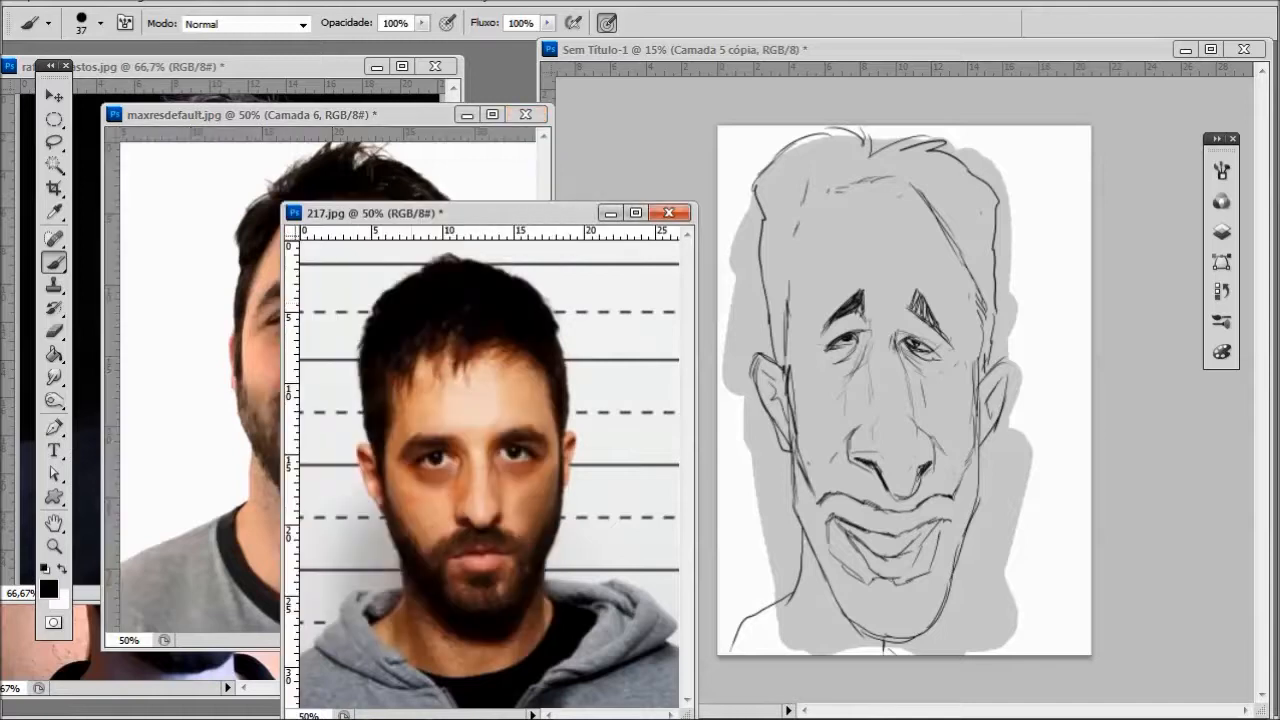
# - Redraw the nose's right contour as a long line from the inner eye corner down to a wide rounded nostril wing
pyautogui.click(140, 648)
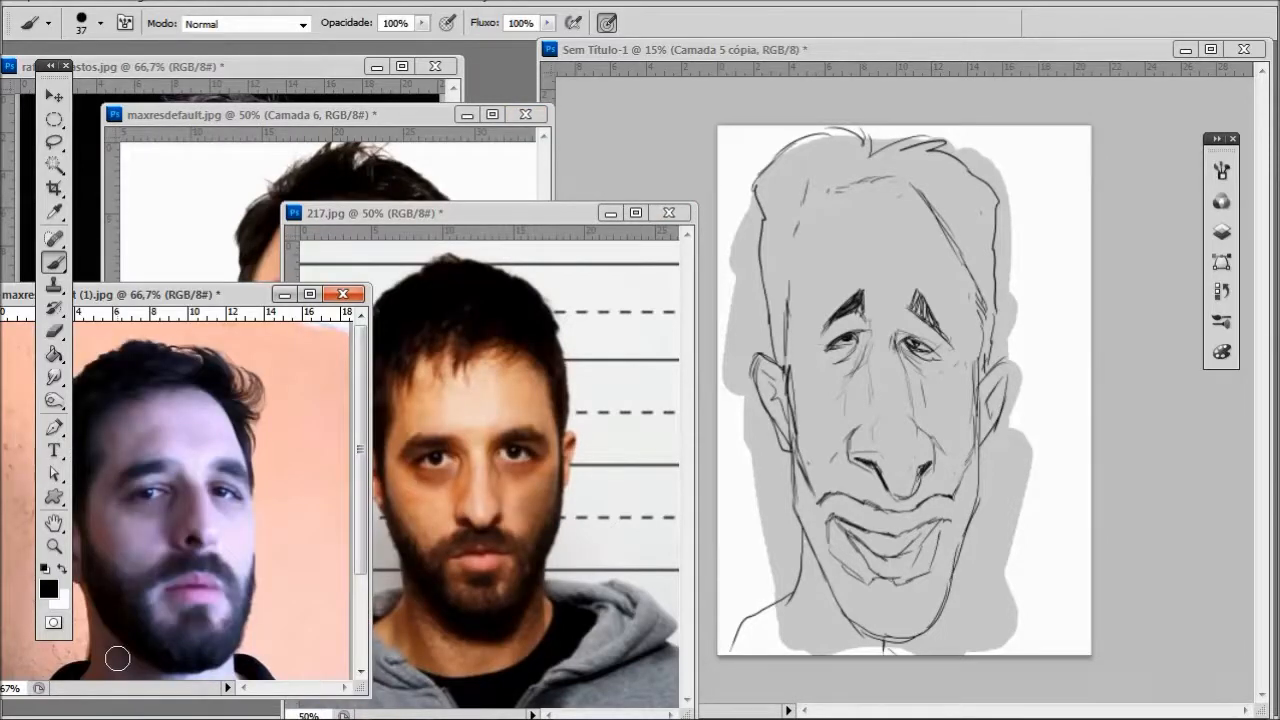
pyautogui.click(861, 372)
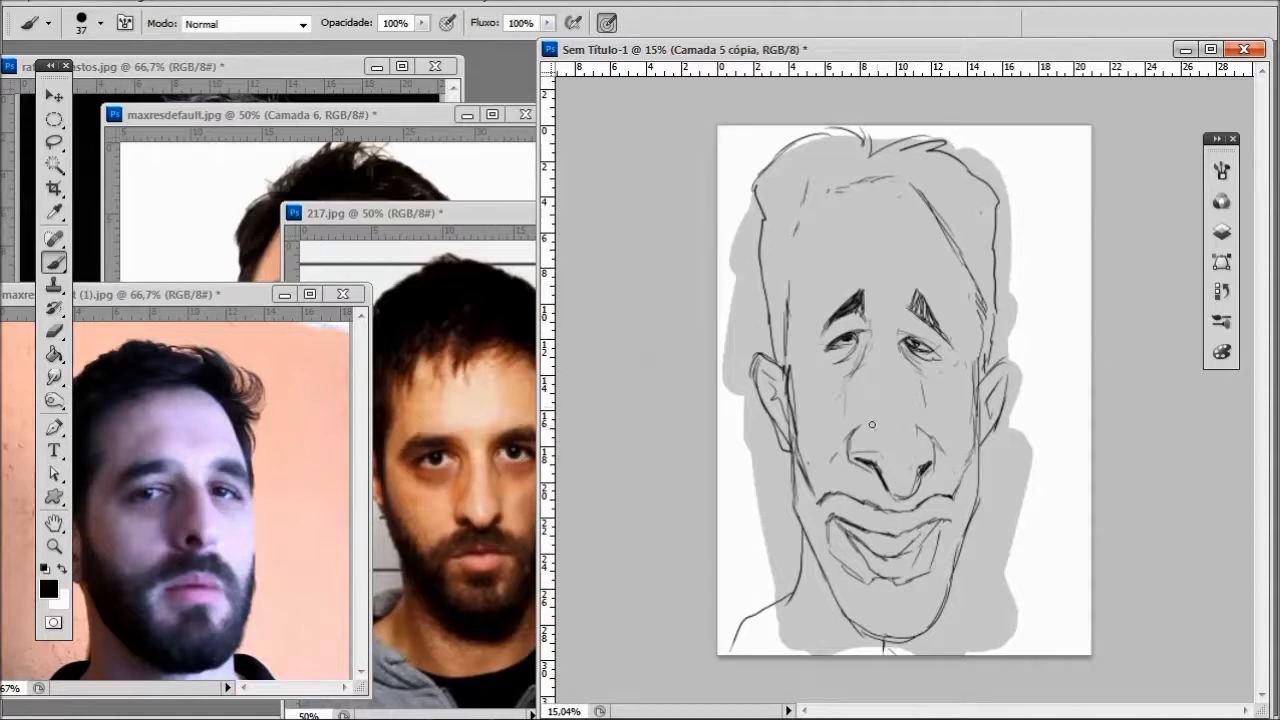
pyautogui.moveTo(895, 330); pyautogui.dragTo(921, 410)
pyautogui.hotkey('ctrl', 'z')
pyautogui.scroll(4, 921, 400)
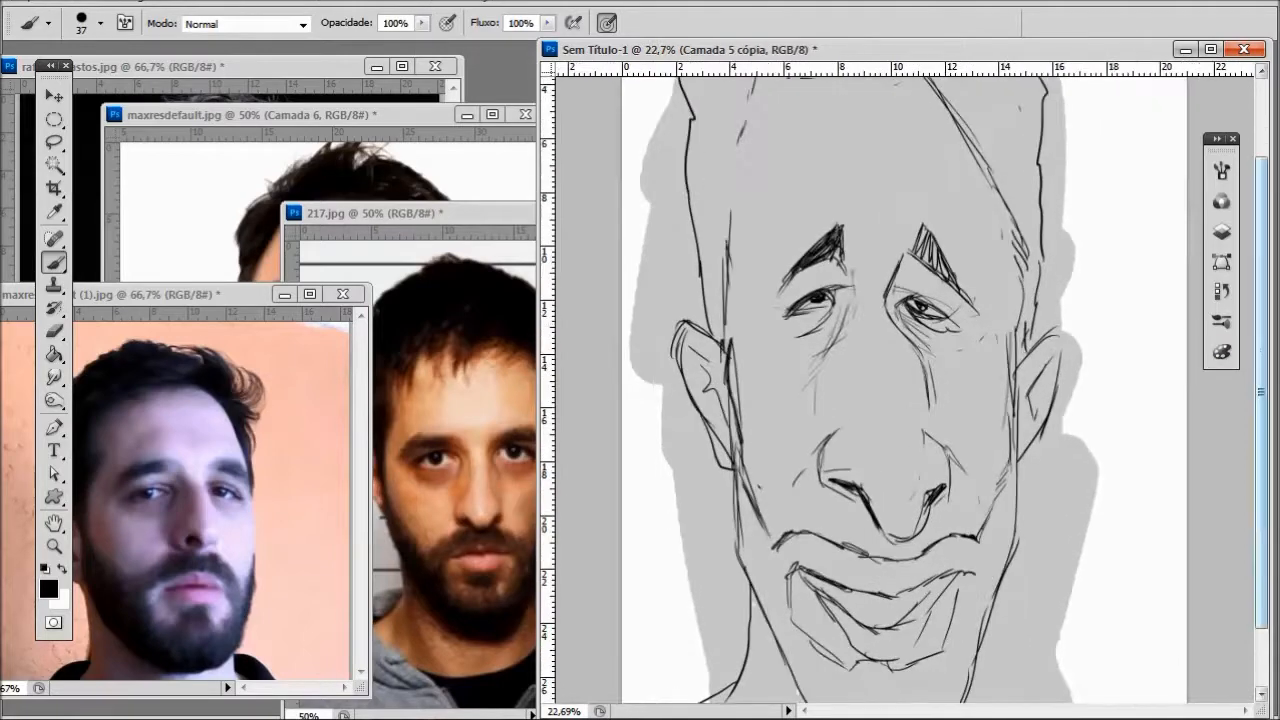
pyautogui.scroll(-3, 925, 380)
pyautogui.moveTo(926, 290); pyautogui.dragTo(946, 364)
pyautogui.moveTo(933, 318)
pyautogui.mouseDown()
pyautogui.moveTo(963, 392)
pyautogui.moveTo(932, 450)
pyautogui.moveTo(941, 420)
pyautogui.mouseUp()
pyautogui.moveTo(928, 367); pyautogui.dragTo(955, 389)
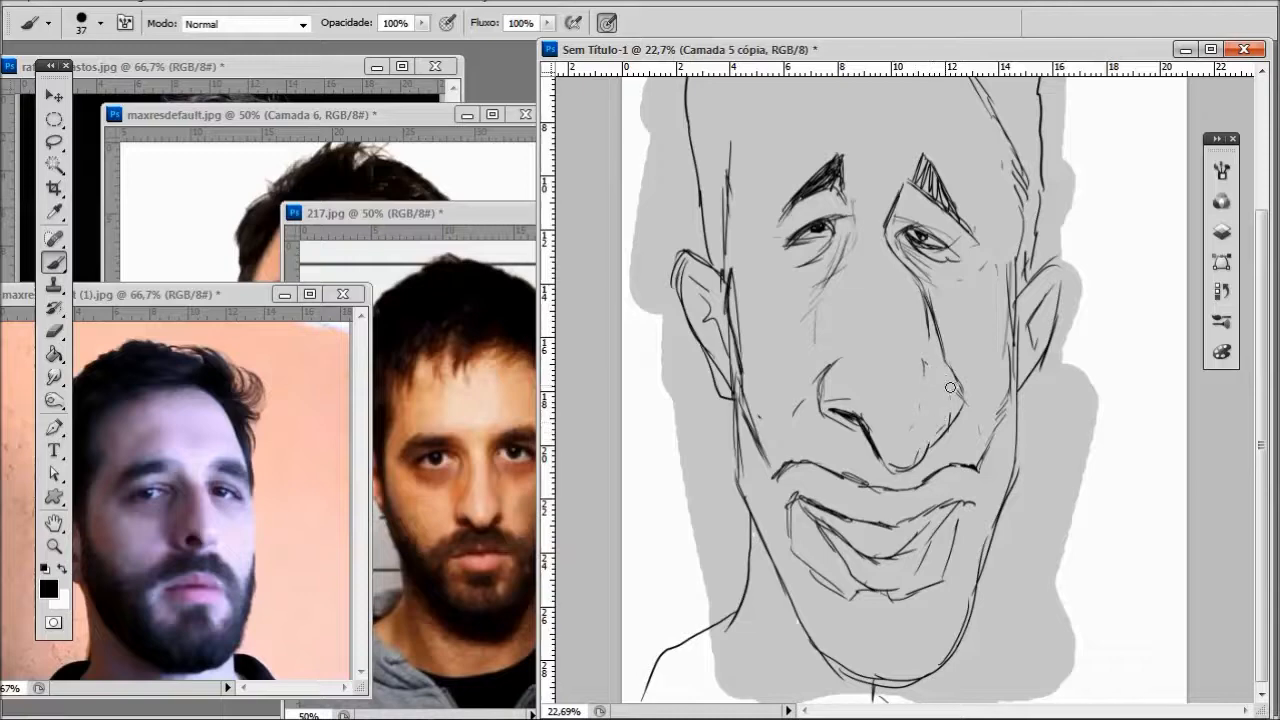
pyautogui.moveTo(926, 300); pyautogui.dragTo(938, 348)
pyautogui.scroll(-4, 938, 348)
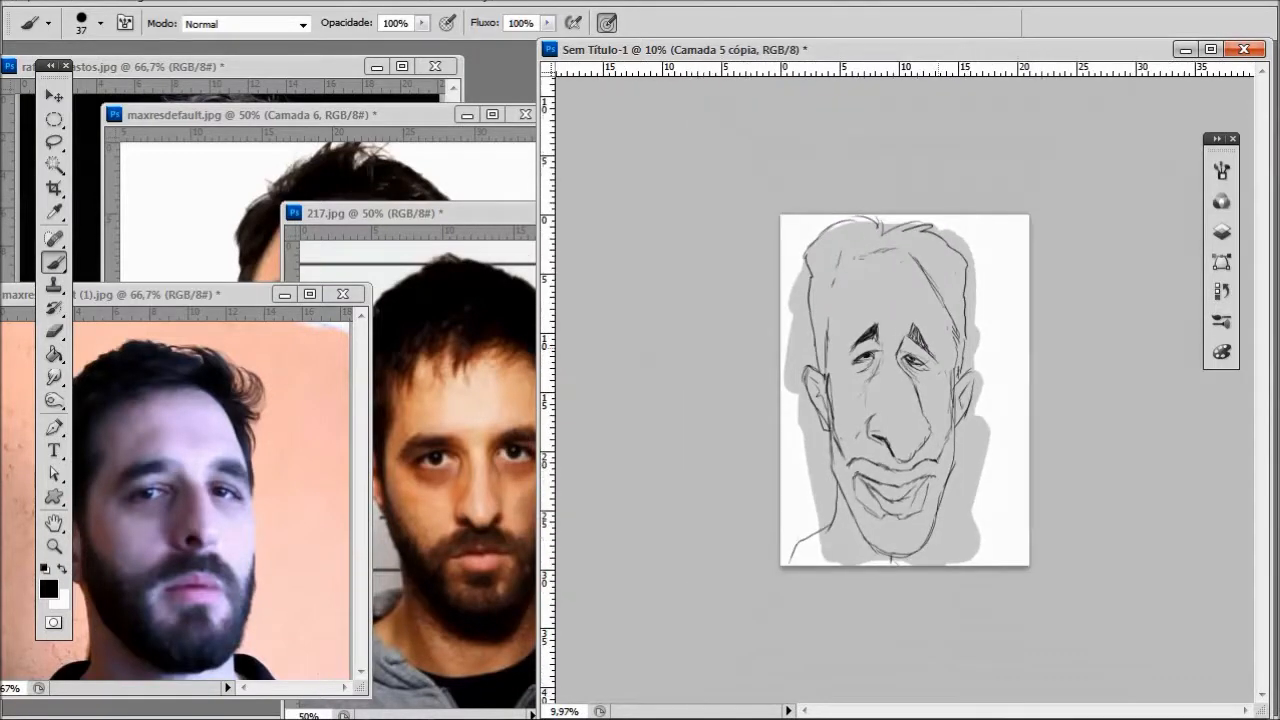
# - Replace the left nostril with a larger rounded opening and fill it in solid black
pyautogui.scroll(4, 918, 436)
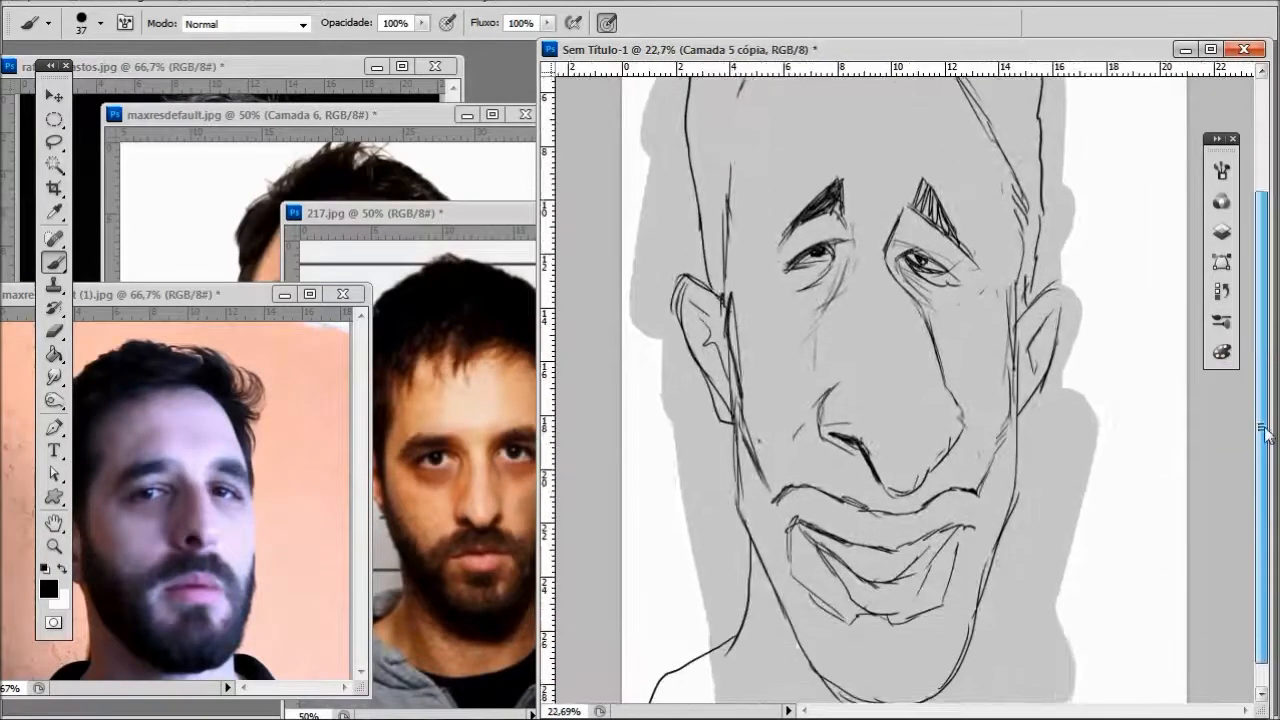
pyautogui.scroll(1, 910, 210)
pyautogui.moveTo(828, 458); pyautogui.dragTo(872, 493)
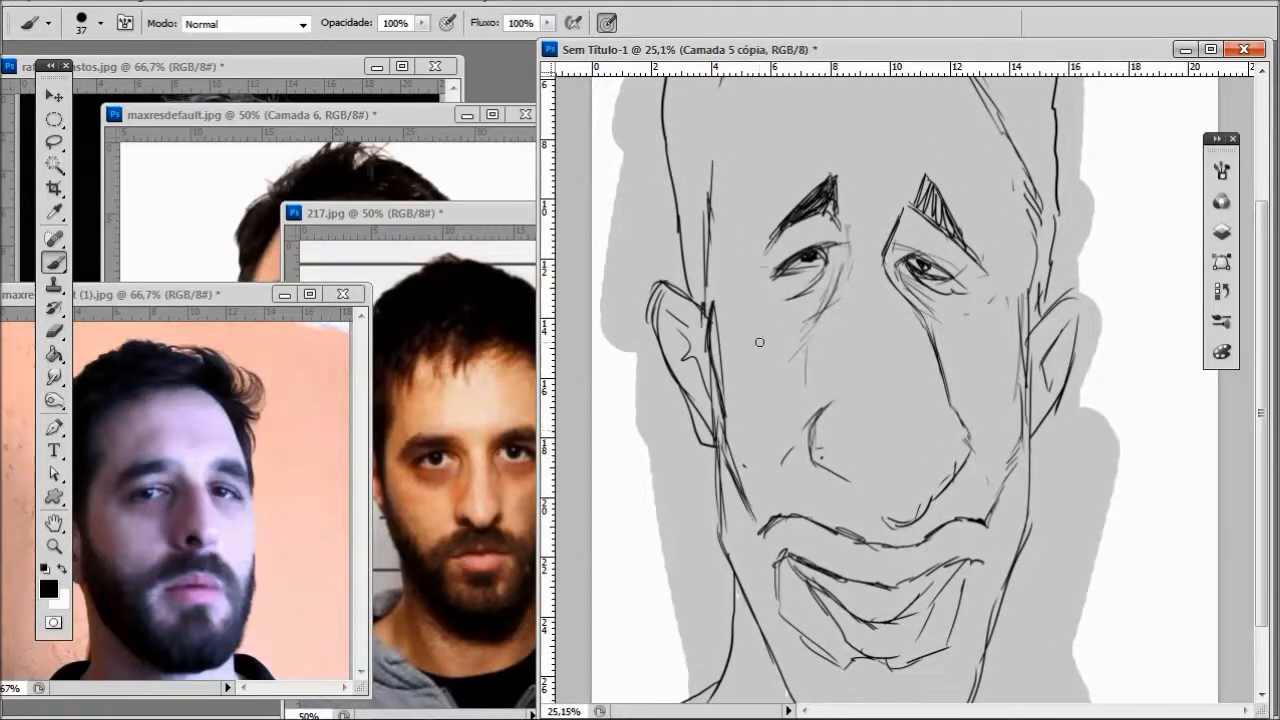
pyautogui.moveTo(885, 505)
pyautogui.mouseDown()
pyautogui.moveTo(868, 462)
pyautogui.moveTo(834, 446)
pyautogui.moveTo(824, 458)
pyautogui.moveTo(861, 467)
pyautogui.moveTo(836, 446)
pyautogui.moveTo(862, 468)
pyautogui.mouseUp()
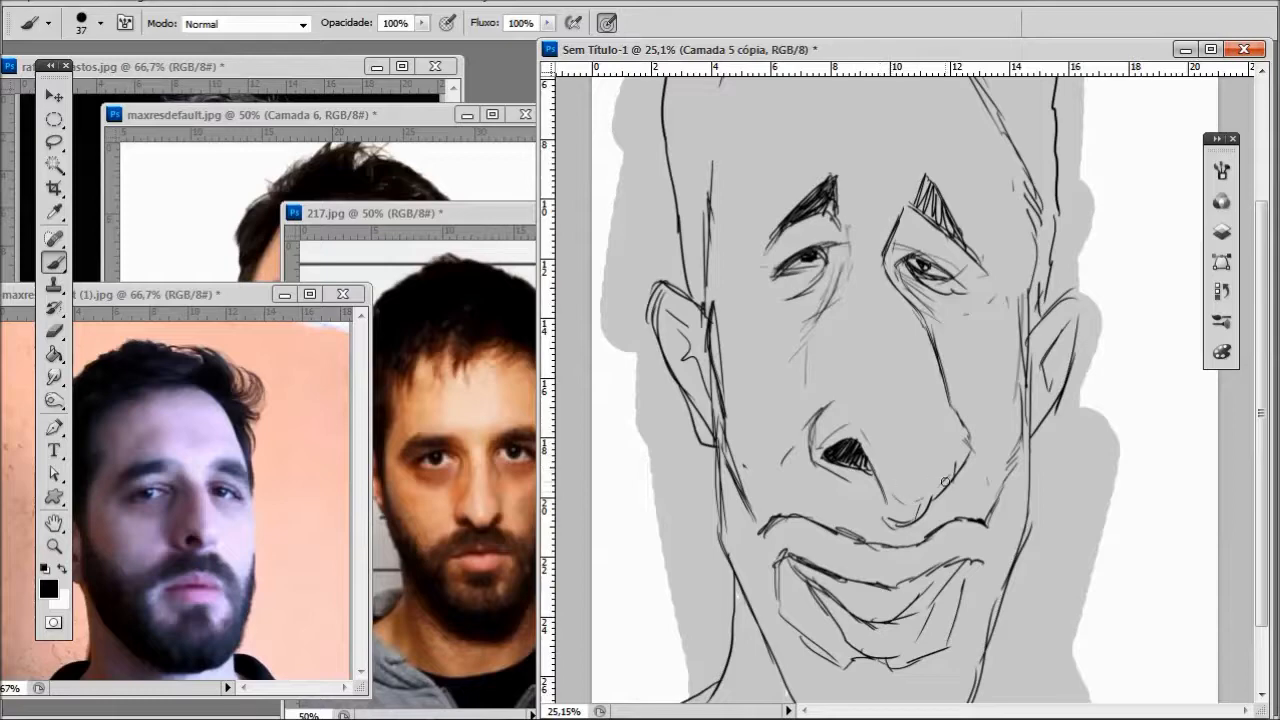
pyautogui.scroll(-5, 898, 494)
pyautogui.scroll(-2, 900, 500)
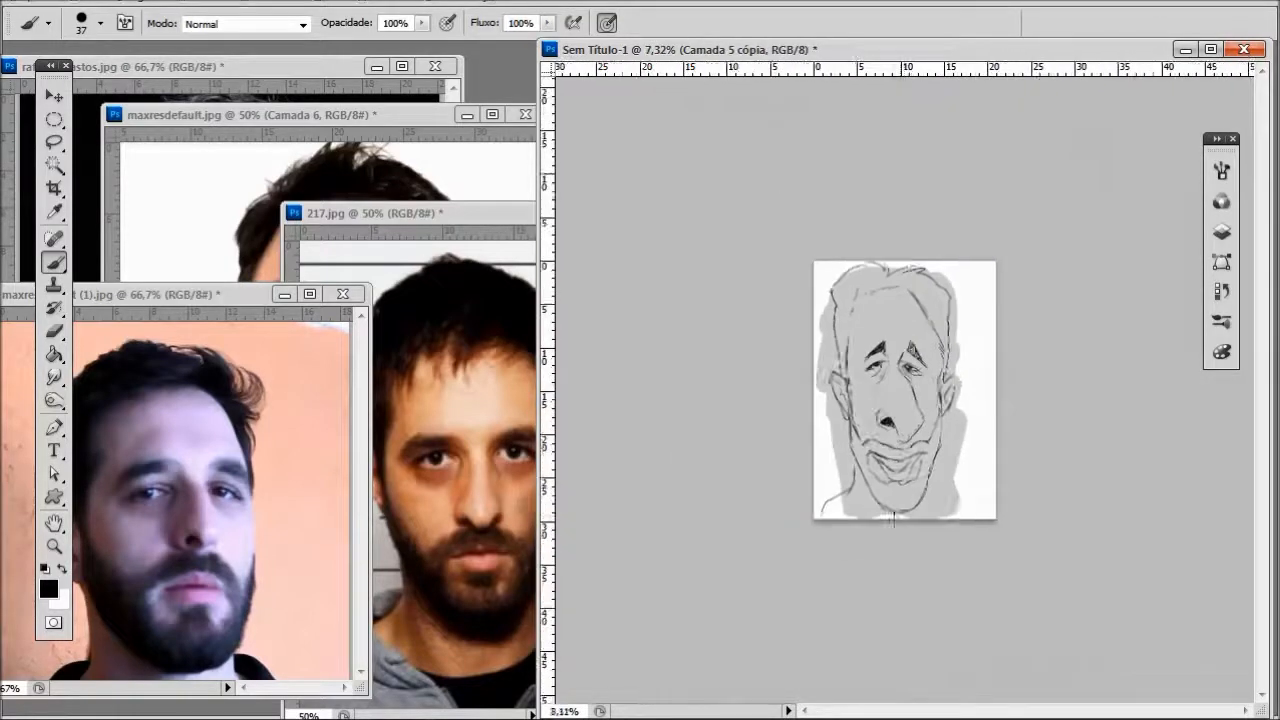
pyautogui.scroll(5, 900, 505)
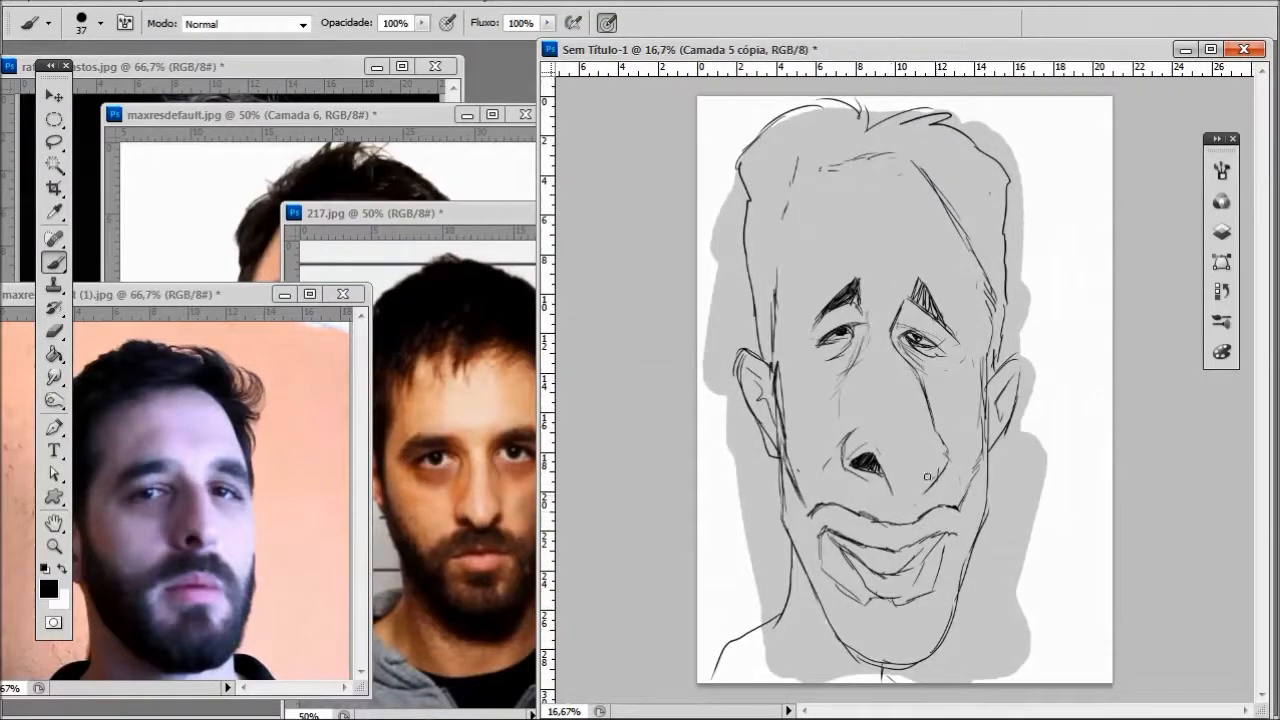
# - Redraw the underside of the nose tip with a dark line from the nostril and hatch the tip's right side
pyautogui.scroll(-1, 854, 416)
pyautogui.scroll(4, 854, 416)
pyautogui.moveTo(1266, 408); pyautogui.dragTo(1256, 501)
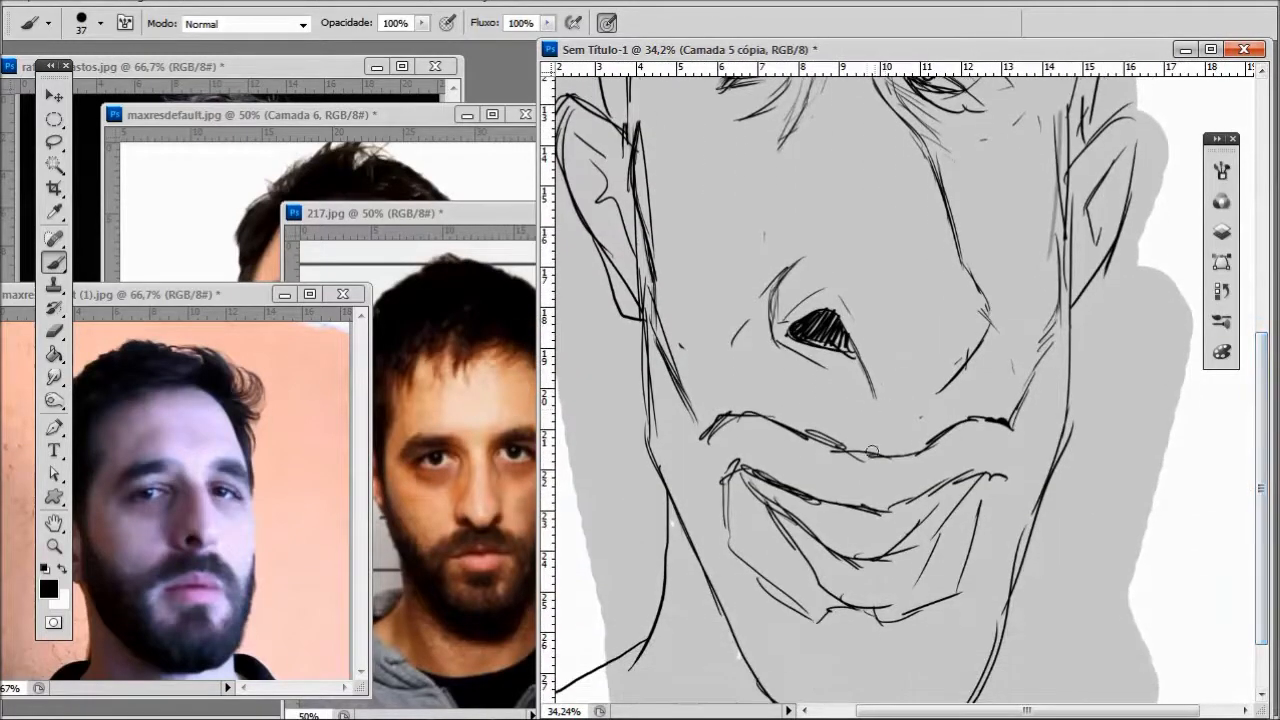
pyautogui.moveTo(850, 346)
pyautogui.mouseDown()
pyautogui.moveTo(888, 414)
pyautogui.moveTo(914, 396)
pyautogui.mouseUp()
pyautogui.moveTo(930, 345)
pyautogui.mouseDown()
pyautogui.moveTo(910, 385)
pyautogui.moveTo(950, 378)
pyautogui.mouseUp()
pyautogui.hotkey('ctrl', '0')
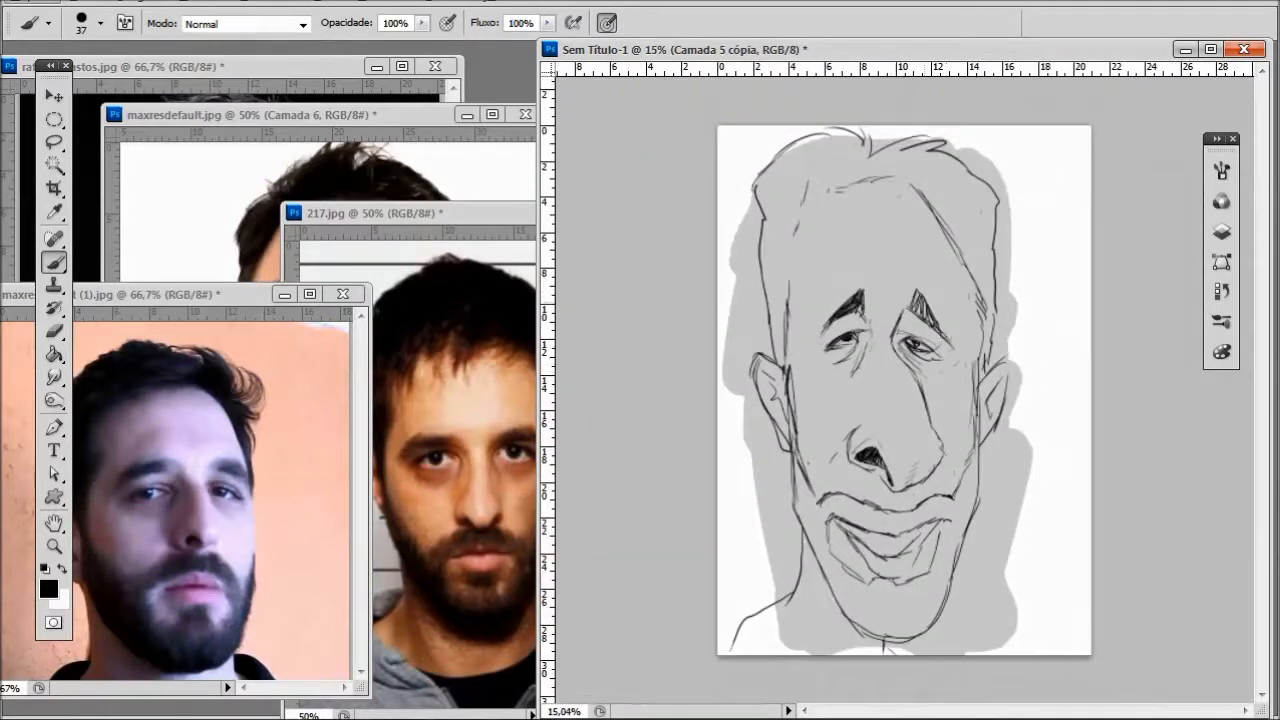
# - Redraw the left nose wing with a larger rounded contour and light lines running up toward the bridge
pyautogui.scroll(6, 880, 320)
pyautogui.moveTo(778, 560); pyautogui.dragTo(773, 576)
pyautogui.moveTo(810, 522); pyautogui.dragTo(801, 556)
pyautogui.moveTo(1257, 348); pyautogui.dragTo(1236, 473)
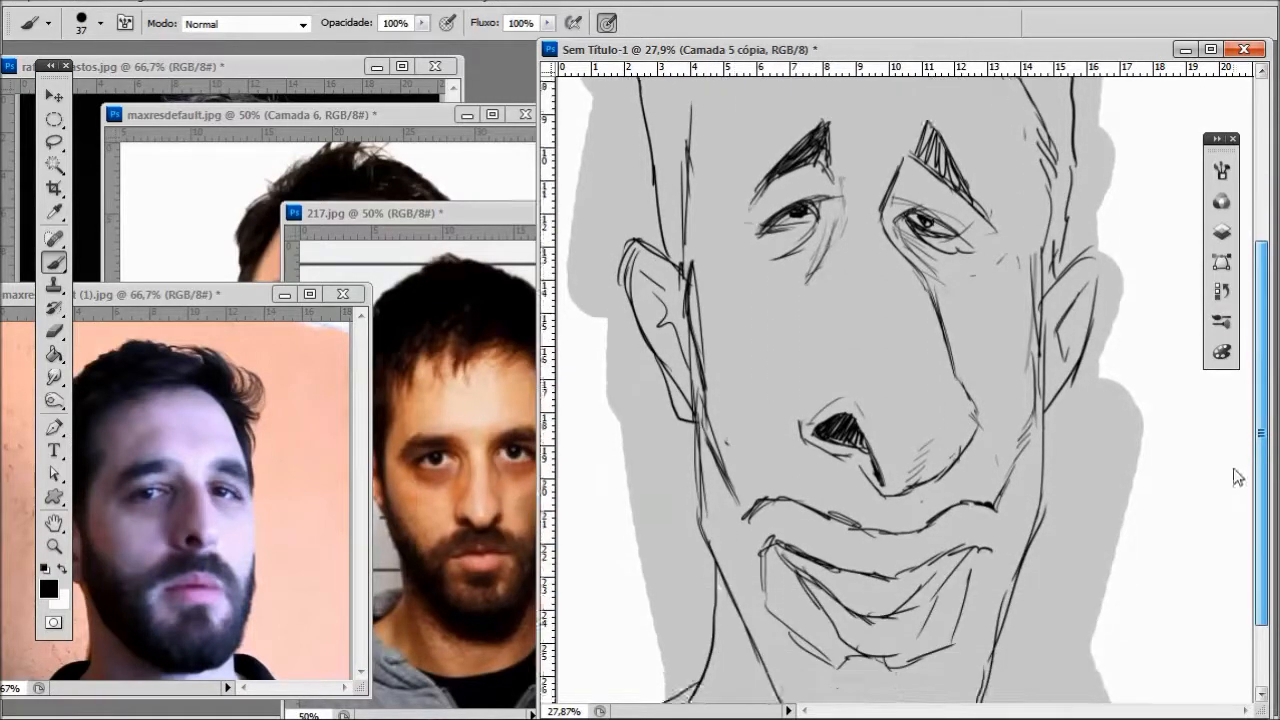
pyautogui.scroll(3, 1236, 473)
pyautogui.moveTo(680, 333); pyautogui.dragTo(642, 367)
pyautogui.moveTo(686, 330)
pyautogui.mouseDown()
pyautogui.moveTo(636, 384)
pyautogui.moveTo(640, 432)
pyautogui.mouseUp()
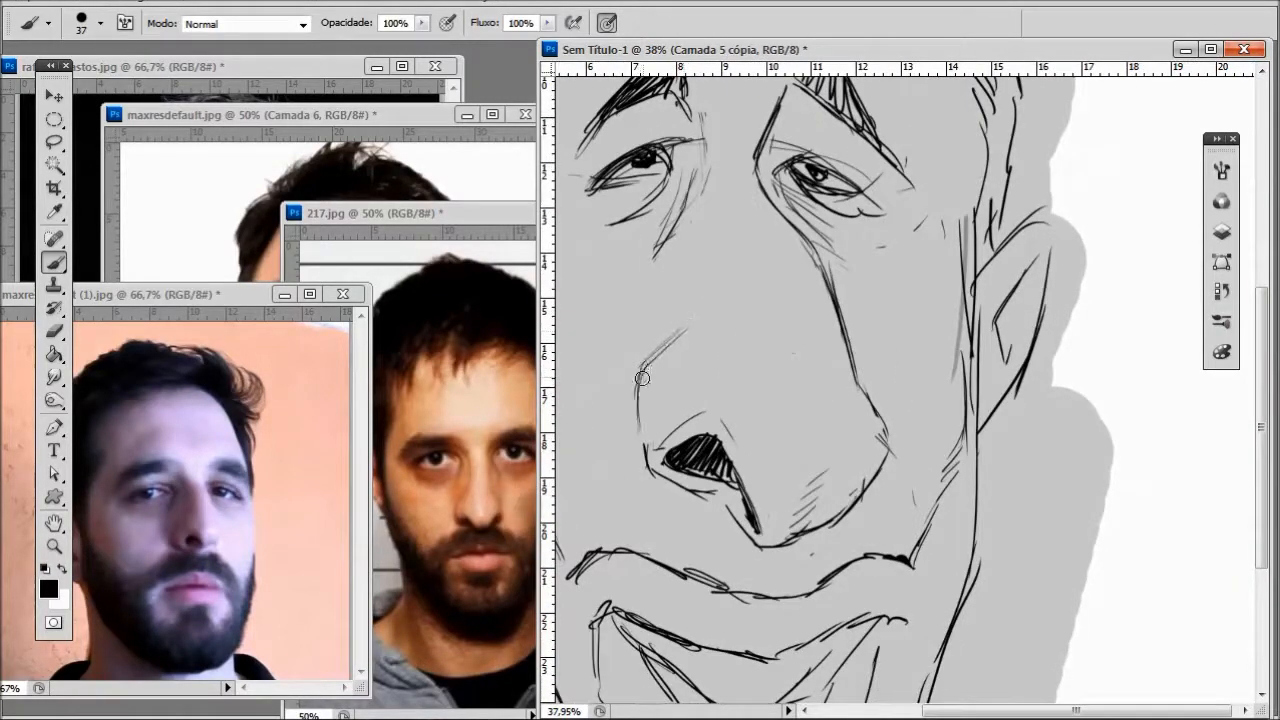
pyautogui.moveTo(709, 302); pyautogui.dragTo(658, 356)
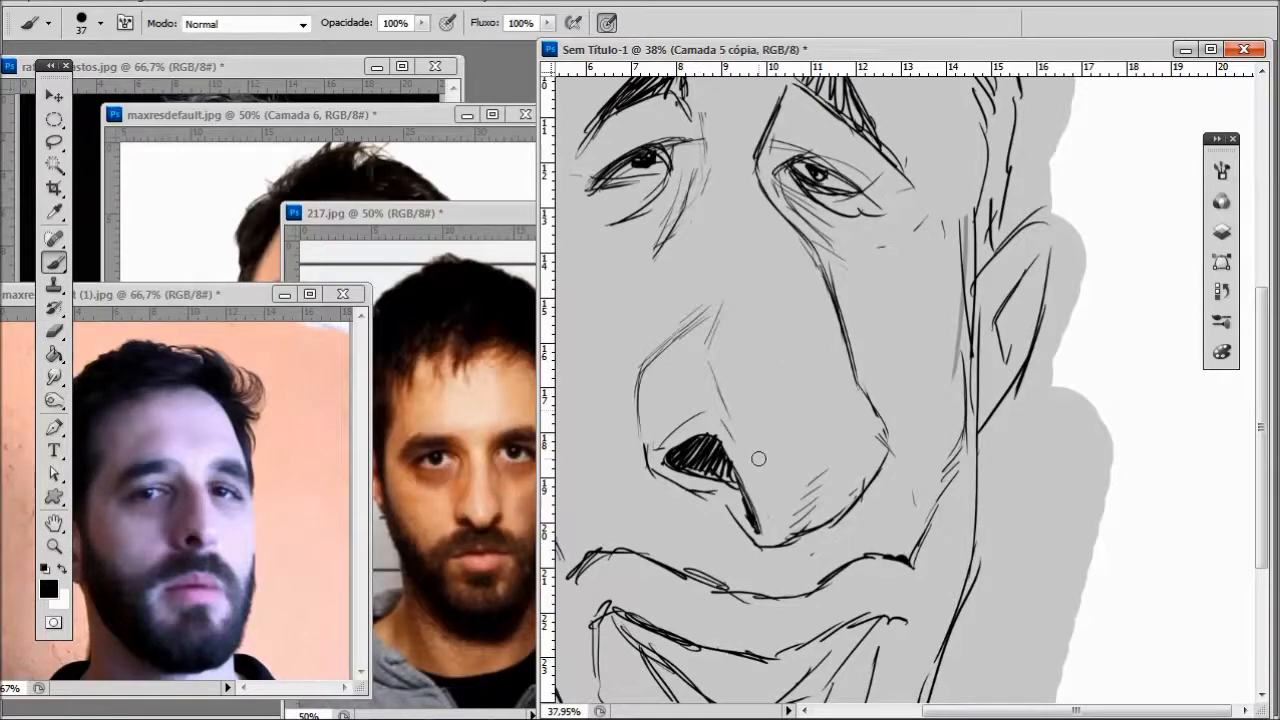
pyautogui.scroll(-3, 760, 455)
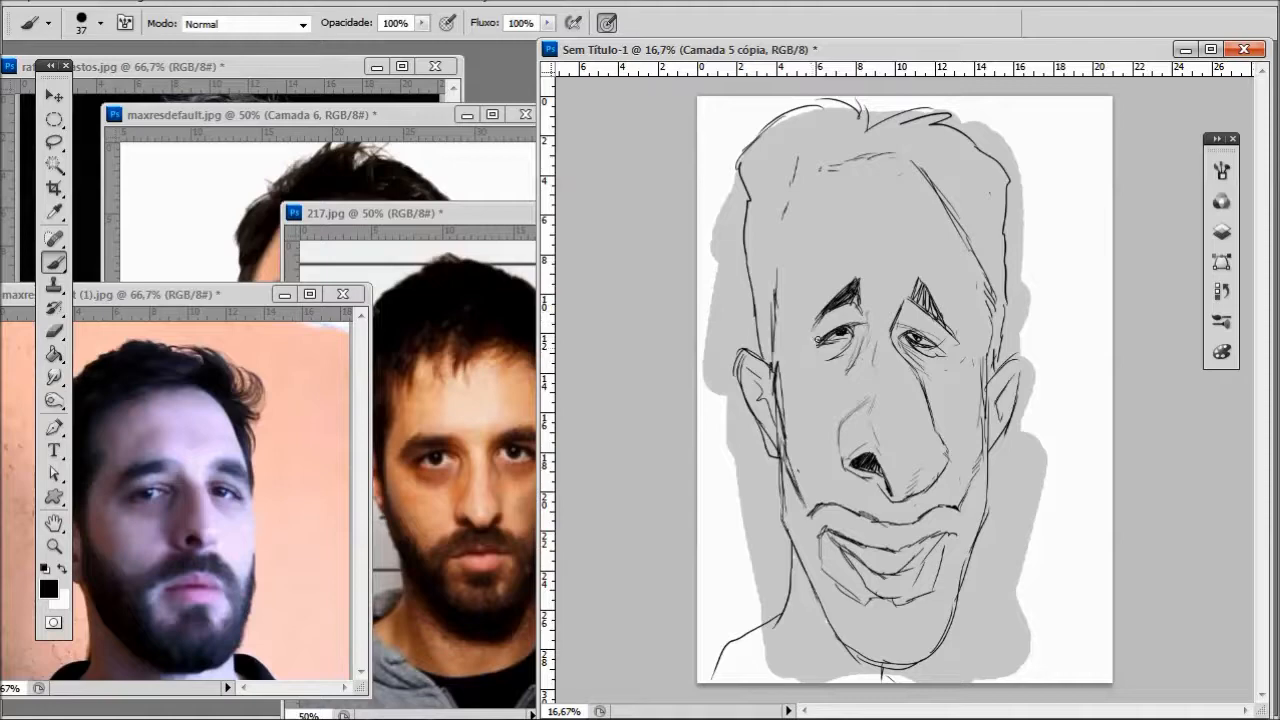
pyautogui.scroll(-2, 1065, 315)
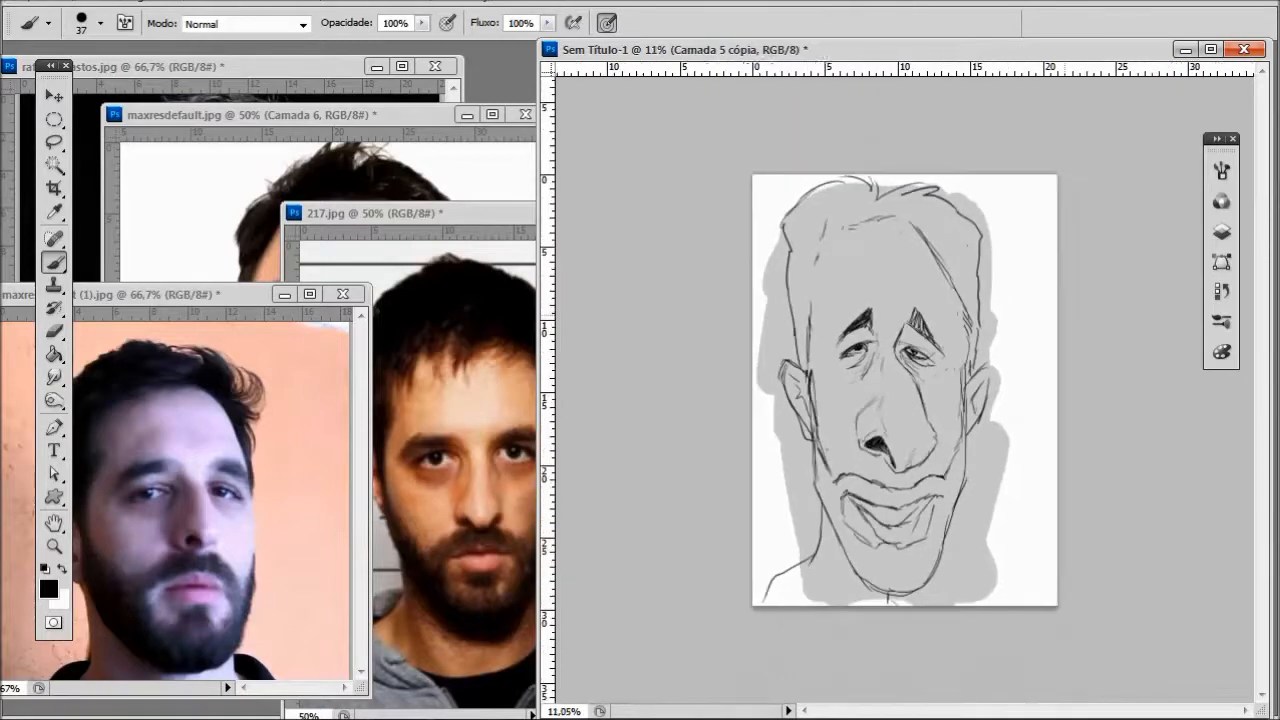
pyautogui.scroll(4, 1065, 315)
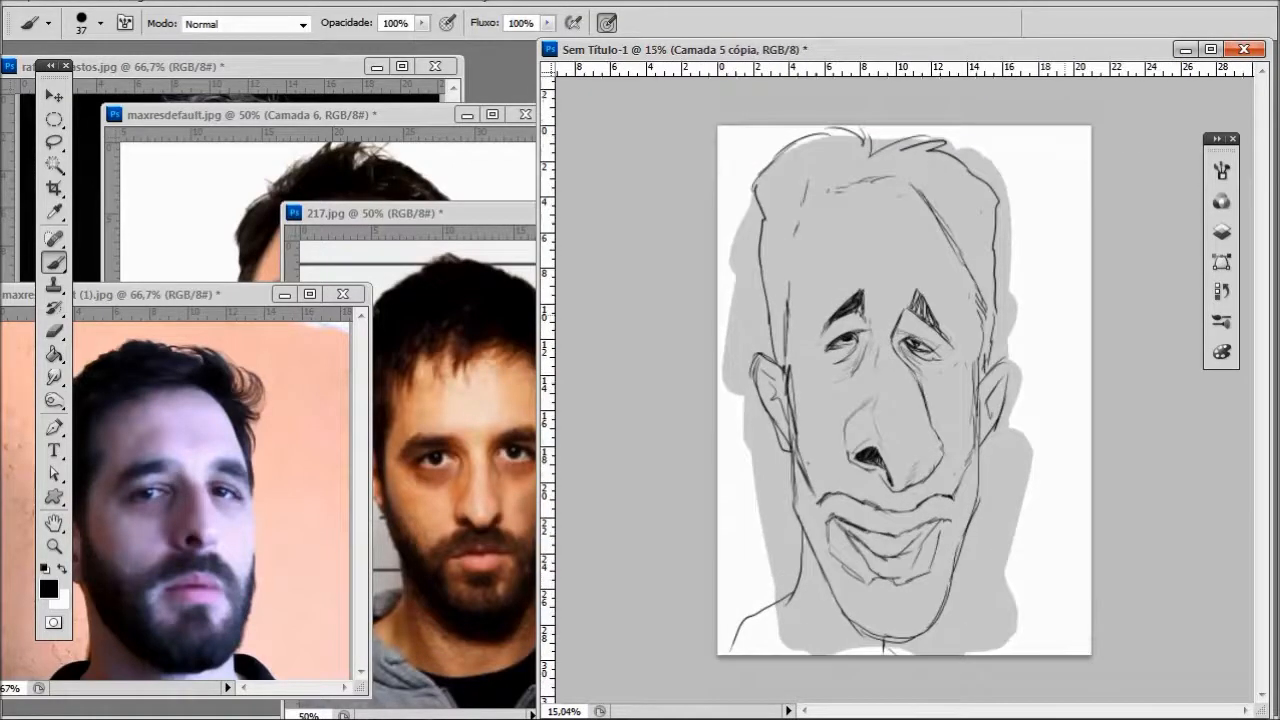
# - Erase both eyes beneath the slanted eyebrows
pyautogui.moveTo(797, 306); pyautogui.dragTo(813, 309)
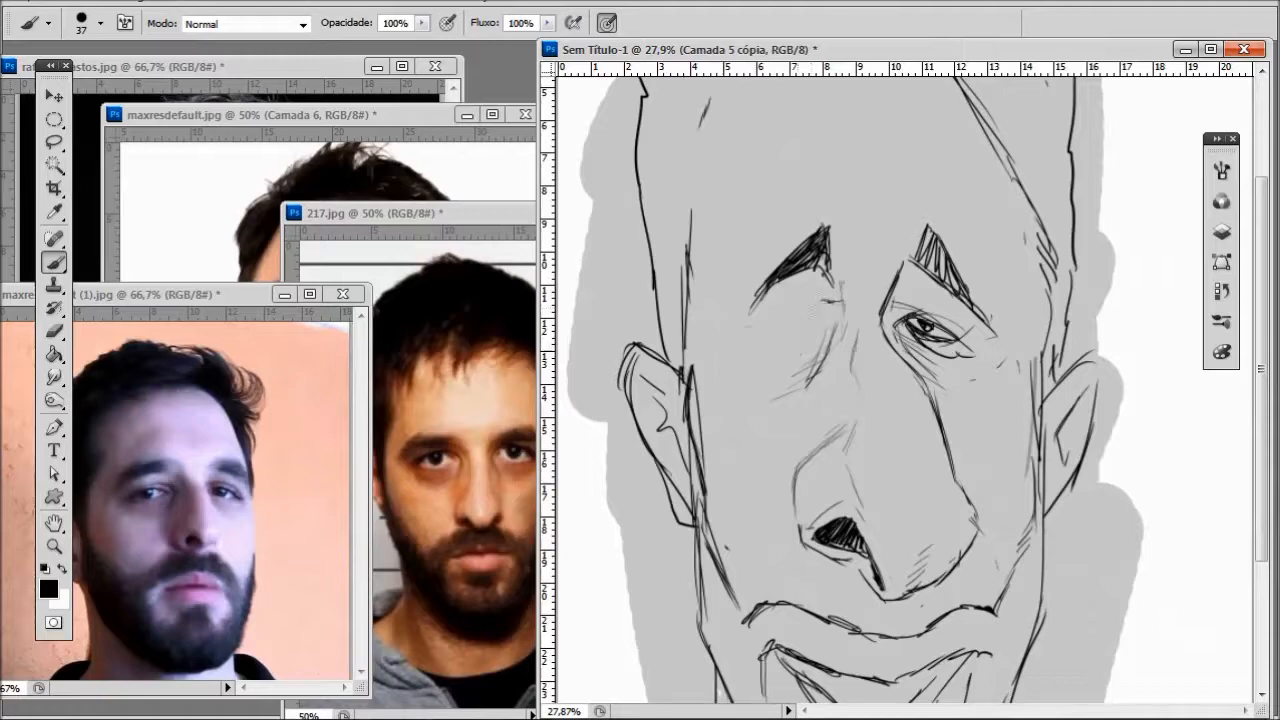
pyautogui.moveTo(895, 310)
pyautogui.mouseDown()
pyautogui.moveTo(915, 355)
pyautogui.moveTo(935, 335)
pyautogui.moveTo(978, 360)
pyautogui.mouseUp()
pyautogui.scroll(-3, 940, 320)
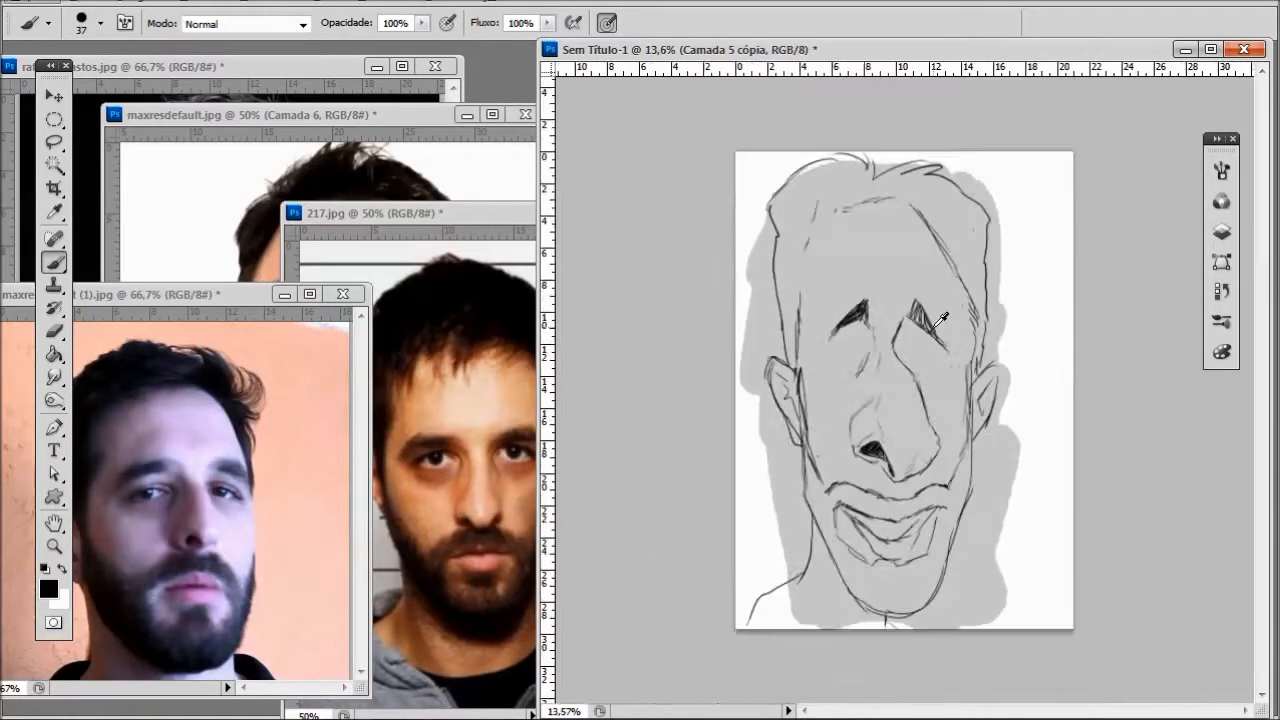
# - Bring the reference photos forward one after another and examine the man's eyes, enlarging the photo with the orange wall
pyautogui.hotkey('ctrl', 'Tab')
pyautogui.hotkey('ctrl', 'Tab')
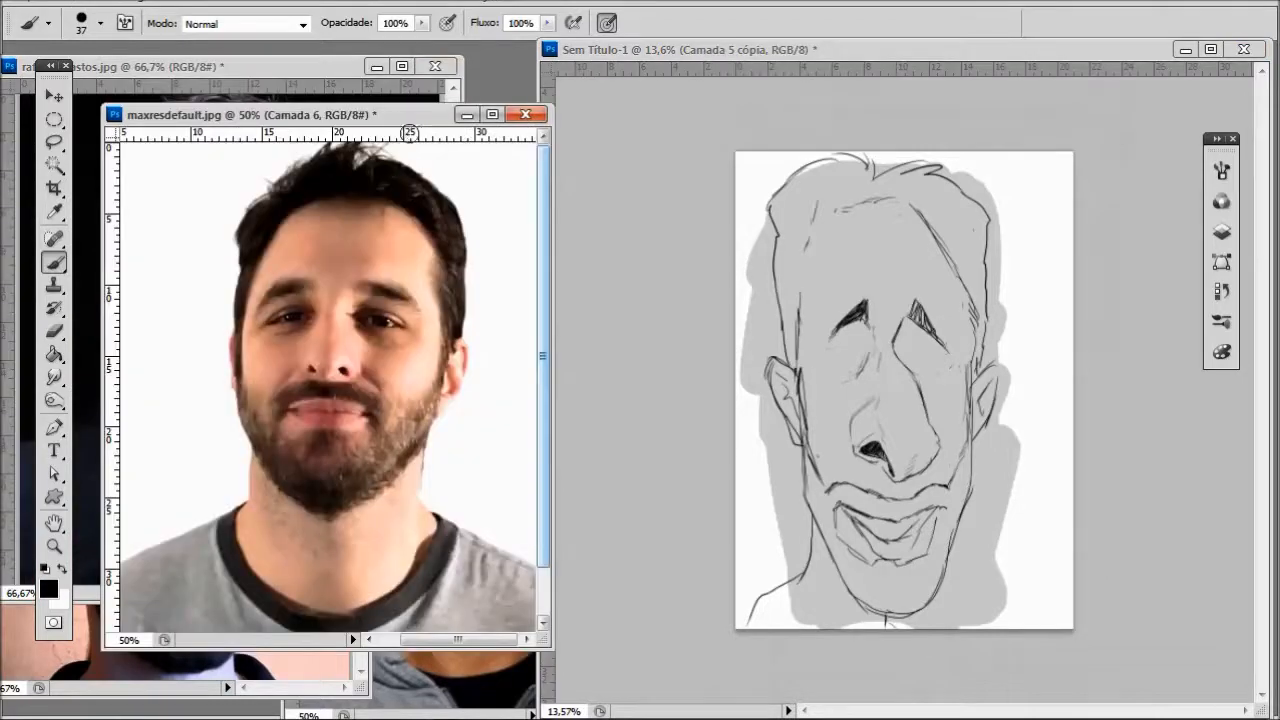
pyautogui.click(450, 680)
pyautogui.click(260, 668)
pyautogui.click(206, 72)
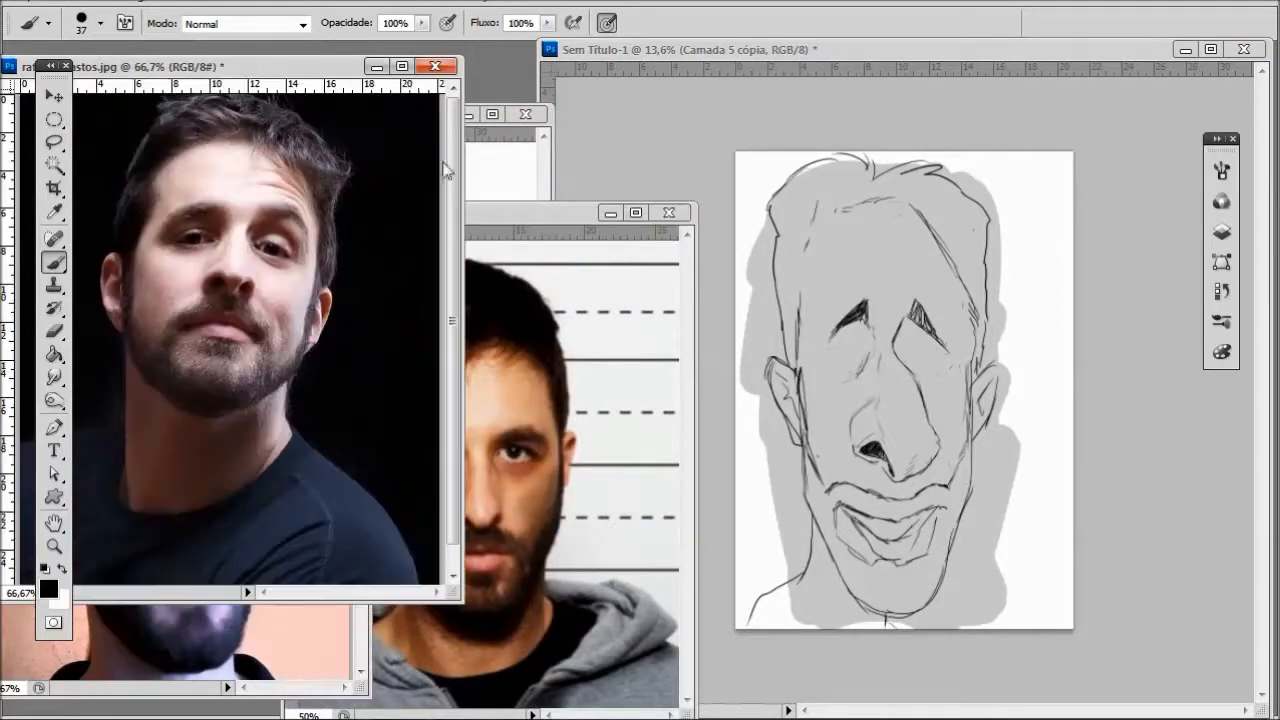
pyautogui.click(505, 214)
pyautogui.hotkey('ctrl', 'Tab')
pyautogui.scroll(3, 886, 466)
pyautogui.scroll(-2, 886, 466)
pyautogui.click(822, 52)
# - Draw new narrow, drooping eyes with curved upper lids and straighter lower lid lines
pyautogui.scroll(7, 926, 446)
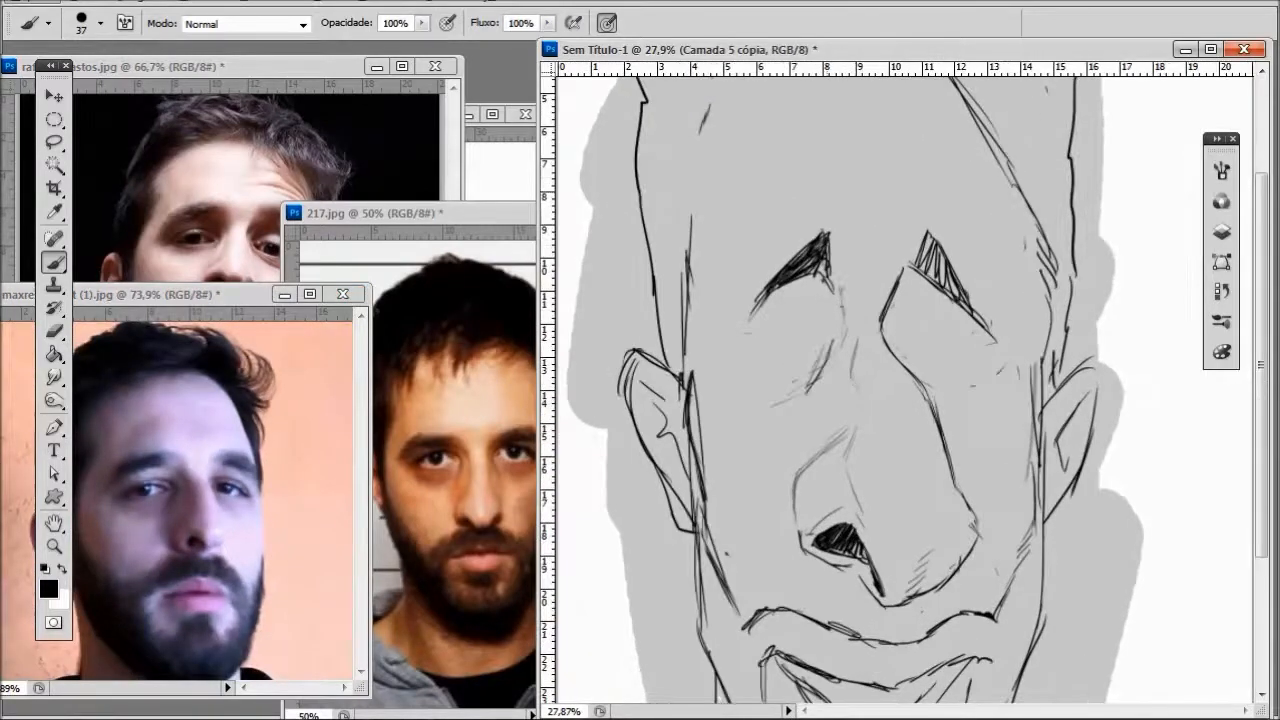
pyautogui.moveTo(750, 373); pyautogui.dragTo(824, 332)
pyautogui.moveTo(756, 368); pyautogui.dragTo(818, 348)
pyautogui.moveTo(896, 337); pyautogui.dragTo(967, 369)
pyautogui.moveTo(904, 335)
pyautogui.mouseDown()
pyautogui.moveTo(944, 346)
pyautogui.moveTo(919, 337)
pyautogui.mouseUp()
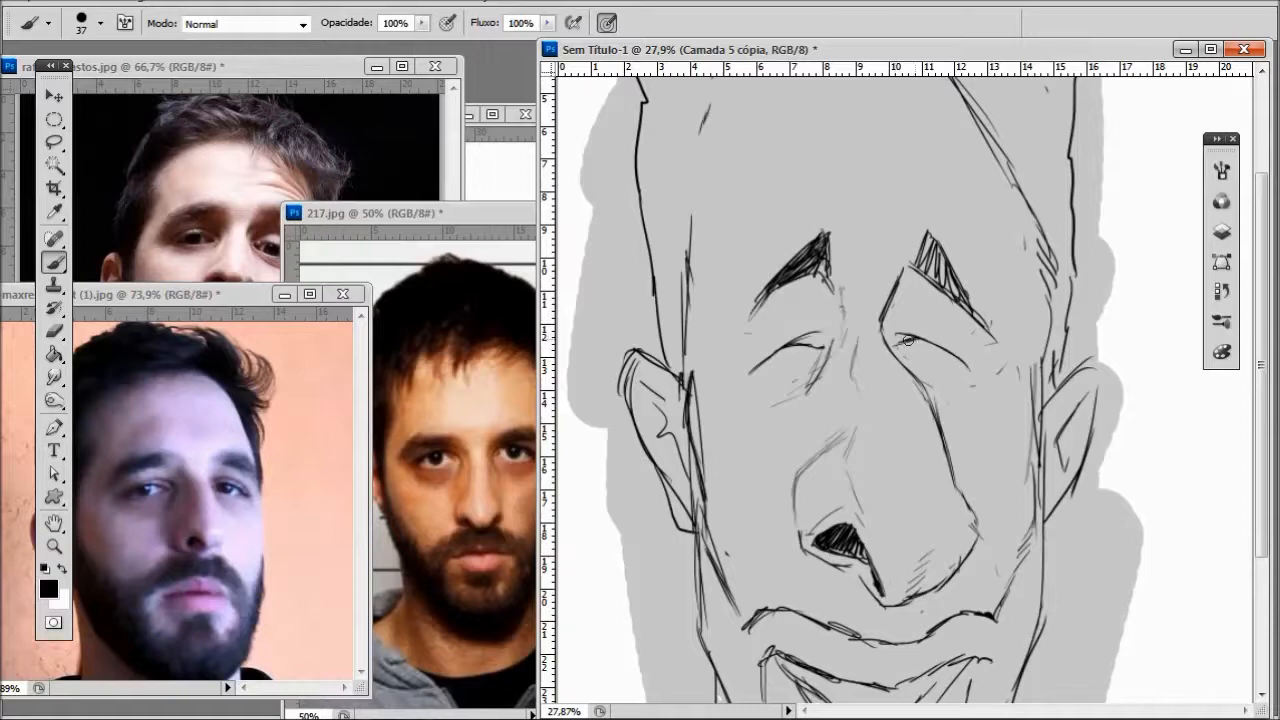
pyautogui.moveTo(778, 366); pyautogui.dragTo(825, 343)
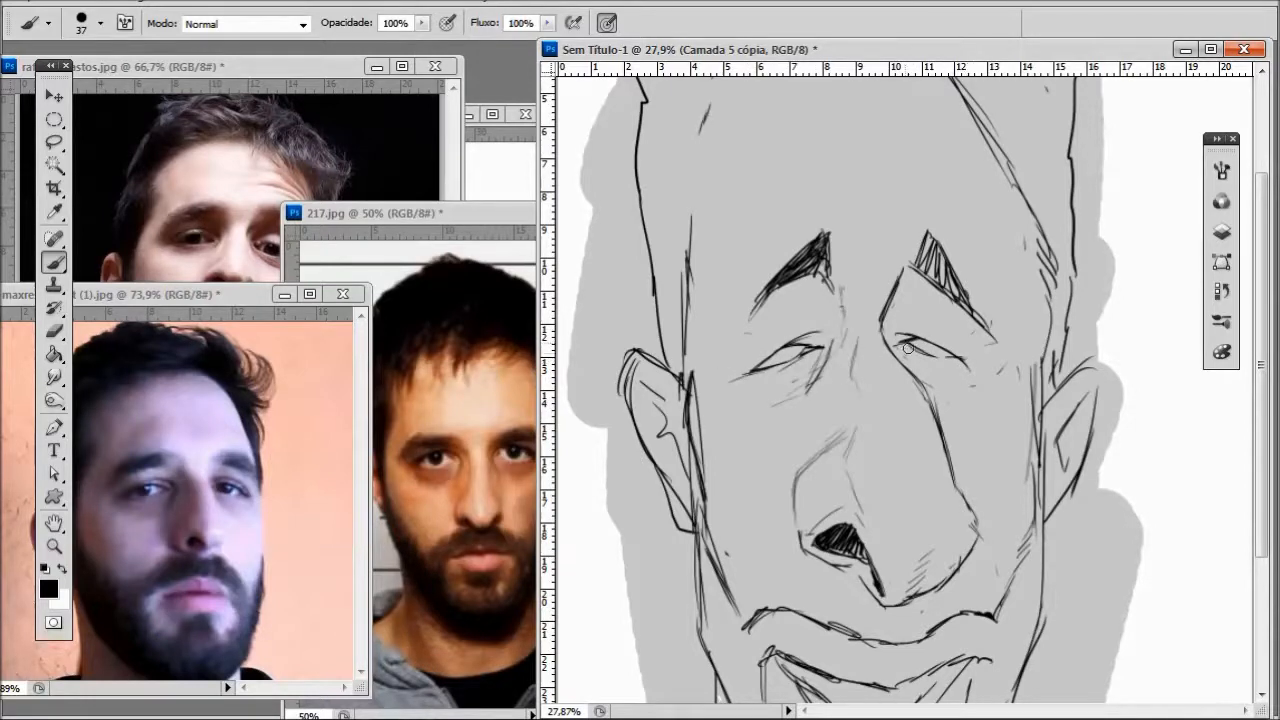
# - Draw curved bags under both eyes, checking the reference photos, and add crease lines under the left one
pyautogui.moveTo(829, 348)
pyautogui.mouseDown()
pyautogui.moveTo(808, 399)
pyautogui.moveTo(764, 413)
pyautogui.mouseUp()
pyautogui.moveTo(738, 386); pyautogui.dragTo(755, 407)
pyautogui.moveTo(813, 368); pyautogui.dragTo(783, 404)
pyautogui.hotkey('ctrl', 'z')
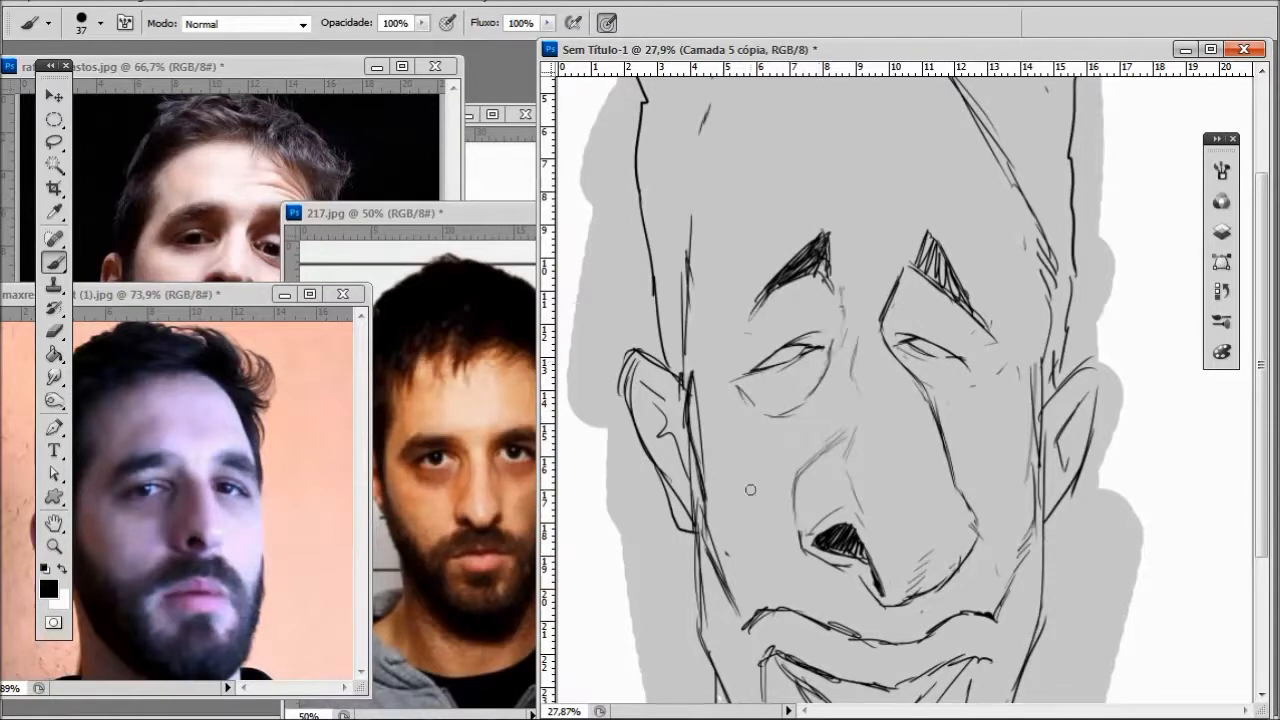
pyautogui.moveTo(933, 389)
pyautogui.mouseDown()
pyautogui.moveTo(977, 400)
pyautogui.moveTo(983, 383)
pyautogui.mouseUp()
pyautogui.click(347, 76)
pyautogui.click(494, 216)
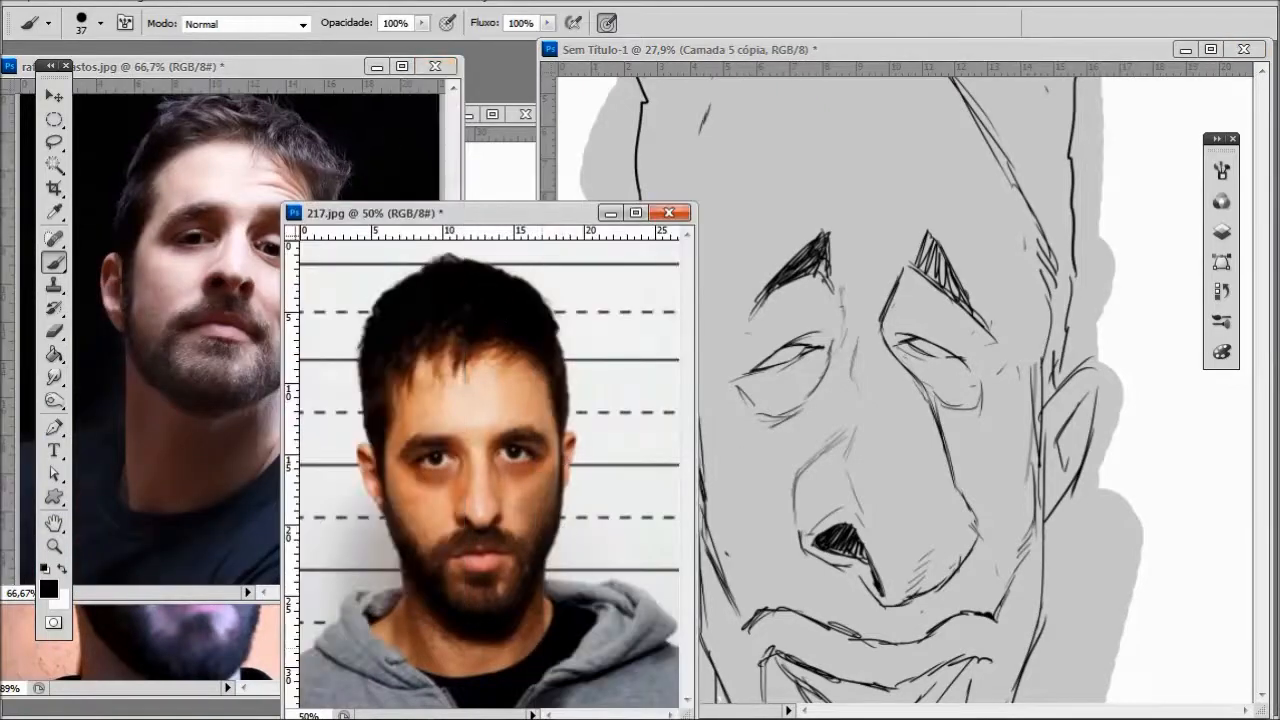
pyautogui.click(807, 411)
pyautogui.moveTo(824, 382); pyautogui.dragTo(795, 444)
pyautogui.scroll(-7, 956, 438)
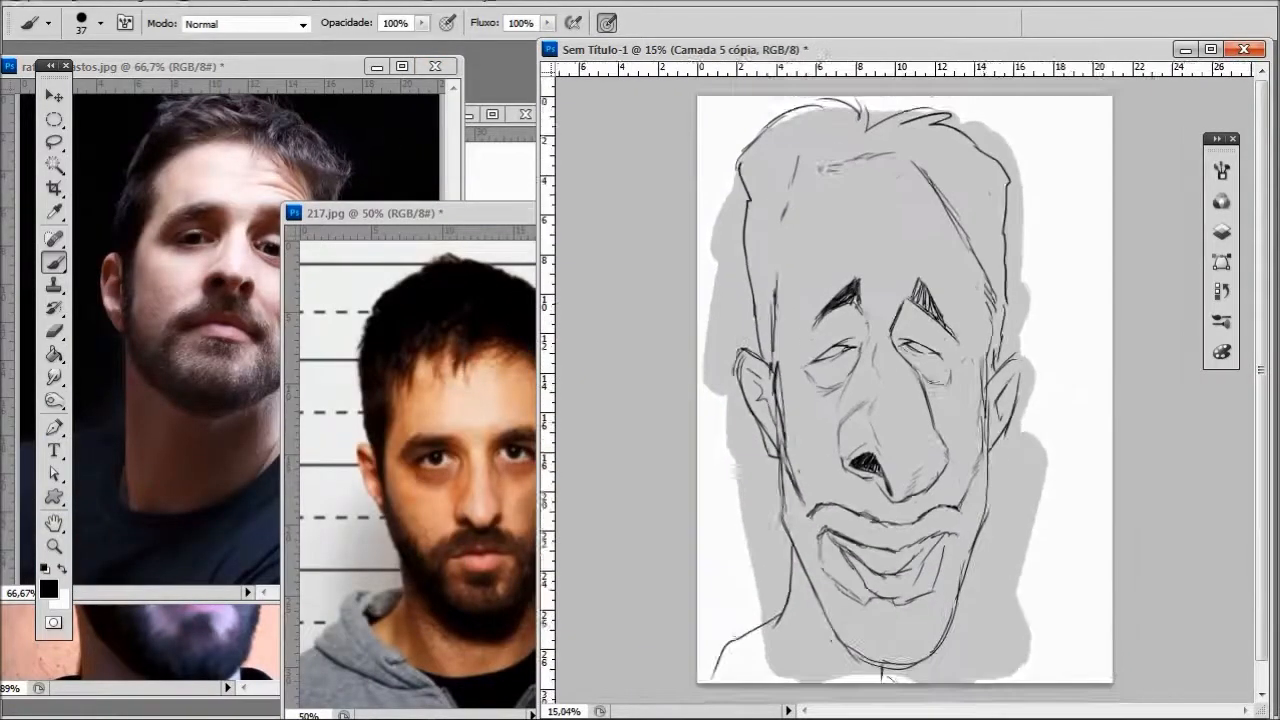
pyautogui.scroll(7, 880, 430)
# - Enlarge the white-background reference photo and fill in dark, half-covered irises in both eyes
pyautogui.click(508, 143)
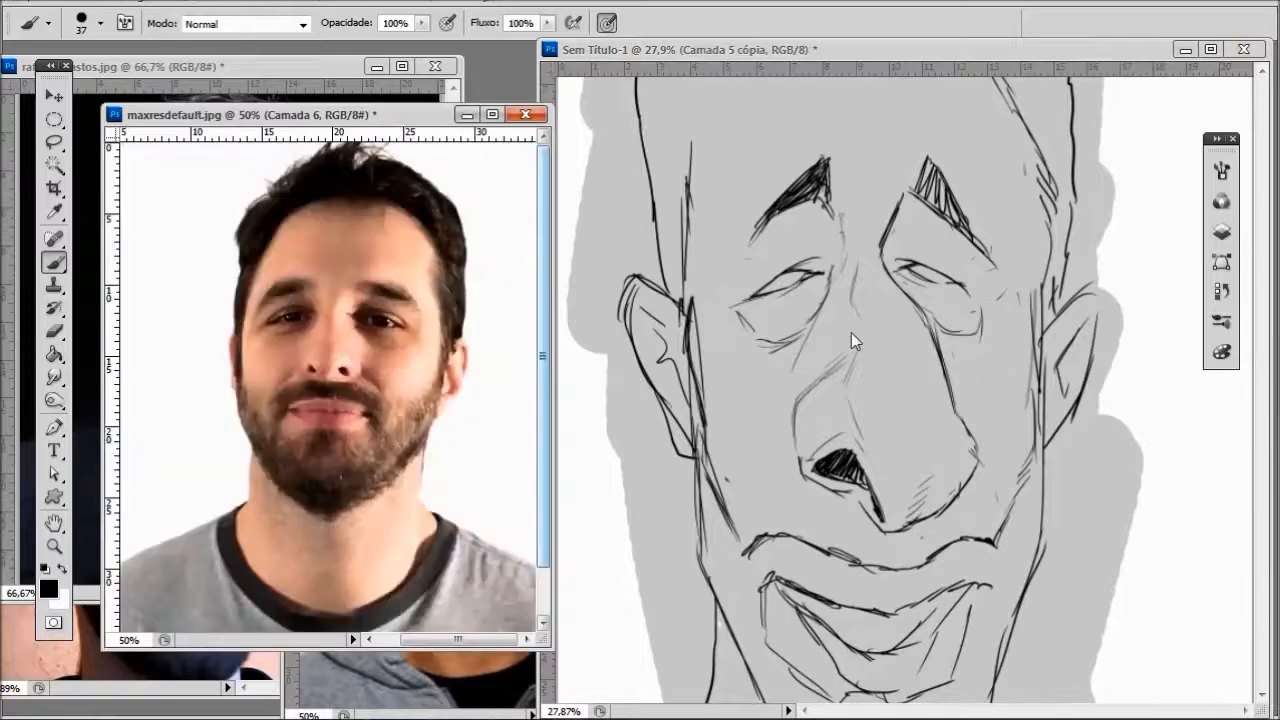
pyautogui.scroll(2, 851, 332)
pyautogui.scroll(-1, 798, 258)
pyautogui.click(796, 262)
pyautogui.moveTo(746, 301)
pyautogui.mouseDown()
pyautogui.moveTo(795, 266)
pyautogui.moveTo(780, 279)
pyautogui.mouseUp()
pyautogui.scroll(-2, 990, 281)
pyautogui.moveTo(916, 314); pyautogui.dragTo(936, 322)
pyautogui.scroll(-5, 970, 275)
pyautogui.scroll(4, 984, 254)
# - Erase both slanted eyebrows while keeping the new eyes
pyautogui.moveTo(797, 340); pyautogui.dragTo(846, 294)
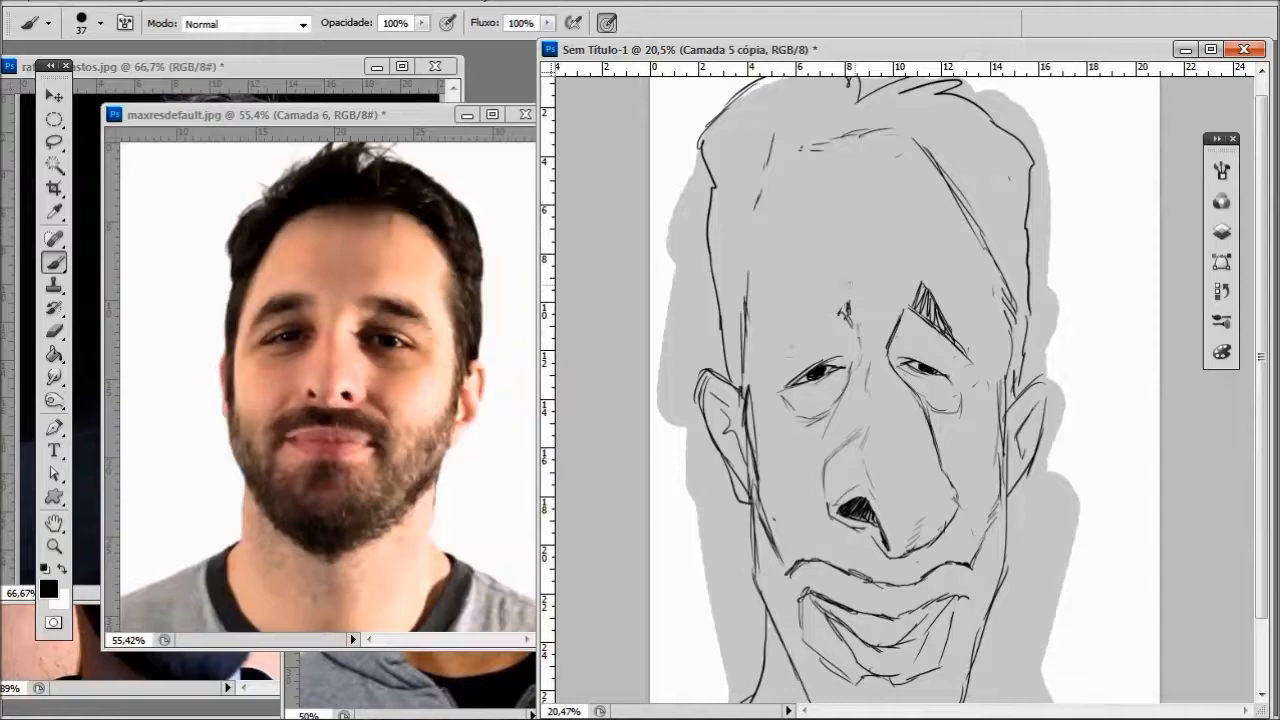
pyautogui.moveTo(938, 326)
pyautogui.mouseDown()
pyautogui.moveTo(913, 282)
pyautogui.moveTo(968, 360)
pyautogui.mouseUp()
pyautogui.scroll(-5, 1004, 430)
pyautogui.scroll(5, 900, 460)
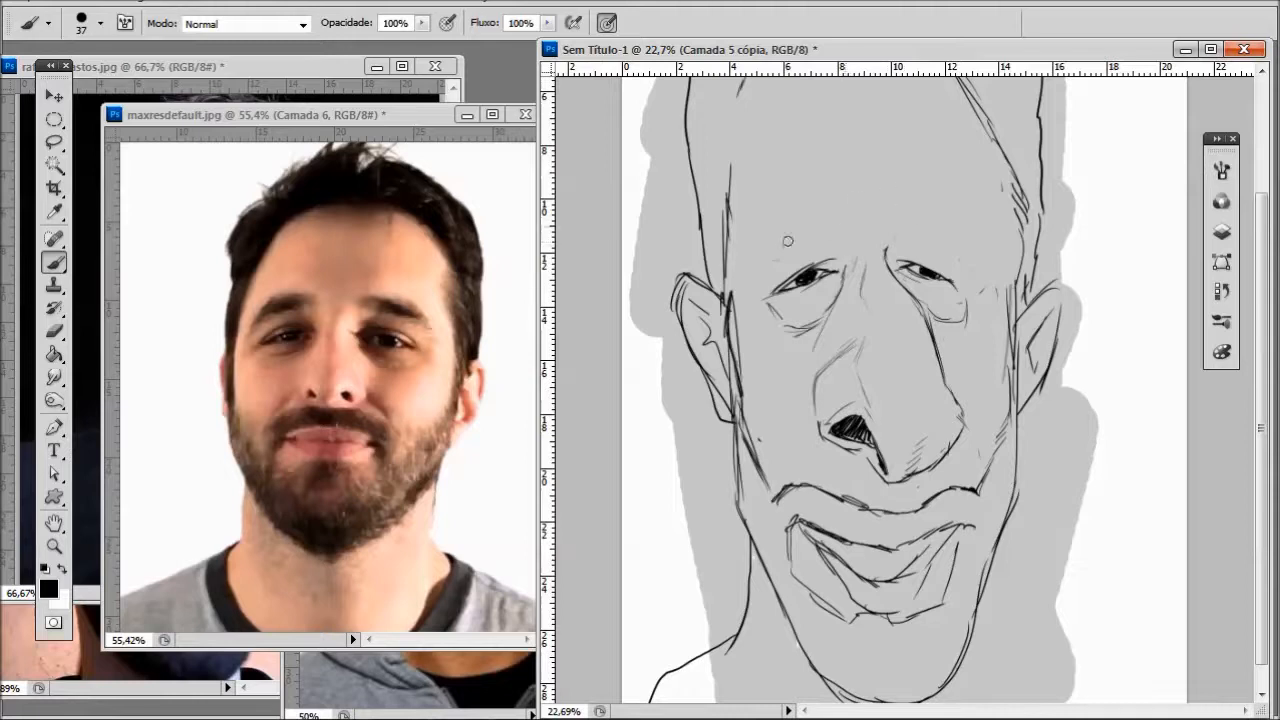
# - Draw thicker arched eyebrows set farther apart above the eyes and shade them with dense dark strokes
pyautogui.moveTo(838, 241)
pyautogui.mouseDown()
pyautogui.moveTo(798, 214)
pyautogui.moveTo(745, 257)
pyautogui.mouseUp()
pyautogui.moveTo(797, 215)
pyautogui.mouseDown()
pyautogui.moveTo(740, 283)
pyautogui.moveTo(784, 185)
pyautogui.mouseUp()
pyautogui.moveTo(750, 250)
pyautogui.mouseDown()
pyautogui.moveTo(792, 184)
pyautogui.moveTo(808, 185)
pyautogui.moveTo(780, 218)
pyautogui.mouseUp()
pyautogui.moveTo(764, 239); pyautogui.dragTo(786, 214)
pyautogui.moveTo(886, 264)
pyautogui.mouseDown()
pyautogui.moveTo(956, 245)
pyautogui.moveTo(950, 255)
pyautogui.moveTo(980, 244)
pyautogui.moveTo(962, 198)
pyautogui.mouseUp()
pyautogui.moveTo(956, 198)
pyautogui.mouseDown()
pyautogui.moveTo(996, 246)
pyautogui.moveTo(982, 222)
pyautogui.mouseUp()
pyautogui.moveTo(930, 226); pyautogui.dragTo(974, 202)
pyautogui.moveTo(940, 238)
pyautogui.mouseDown()
pyautogui.moveTo(980, 210)
pyautogui.moveTo(996, 252)
pyautogui.moveTo(974, 244)
pyautogui.mouseUp()
pyautogui.scroll(-3, 1013, 224)
pyautogui.scroll(-1, 1013, 224)
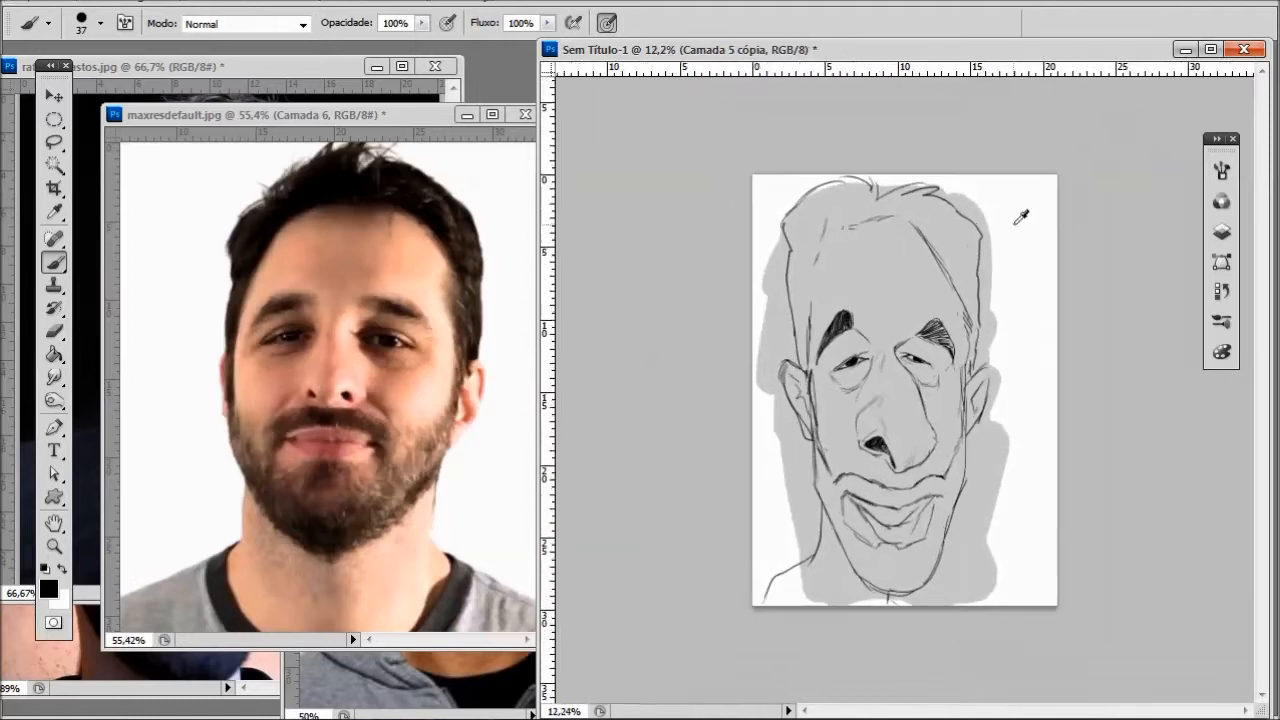
# - Erase the old high hairline and draw a lower, rounded one arching over the forehead down to the temples
pyautogui.moveTo(826, 222)
pyautogui.mouseDown()
pyautogui.moveTo(806, 343)
pyautogui.moveTo(865, 217)
pyautogui.moveTo(929, 242)
pyautogui.moveTo(966, 339)
pyautogui.mouseUp()
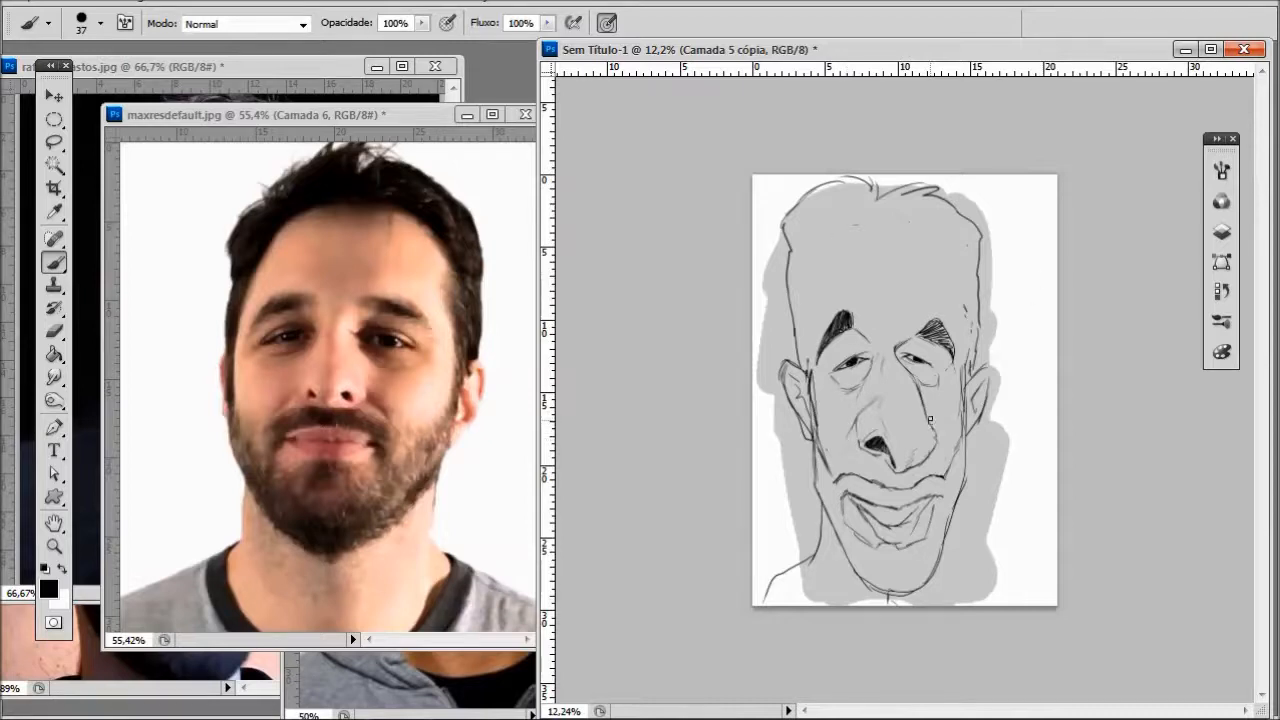
pyautogui.moveTo(830, 270)
pyautogui.mouseDown()
pyautogui.moveTo(807, 353)
pyautogui.moveTo(834, 259)
pyautogui.moveTo(880, 238)
pyautogui.moveTo(904, 243)
pyautogui.moveTo(964, 358)
pyautogui.mouseUp()
pyautogui.scroll(-2, 958, 236)
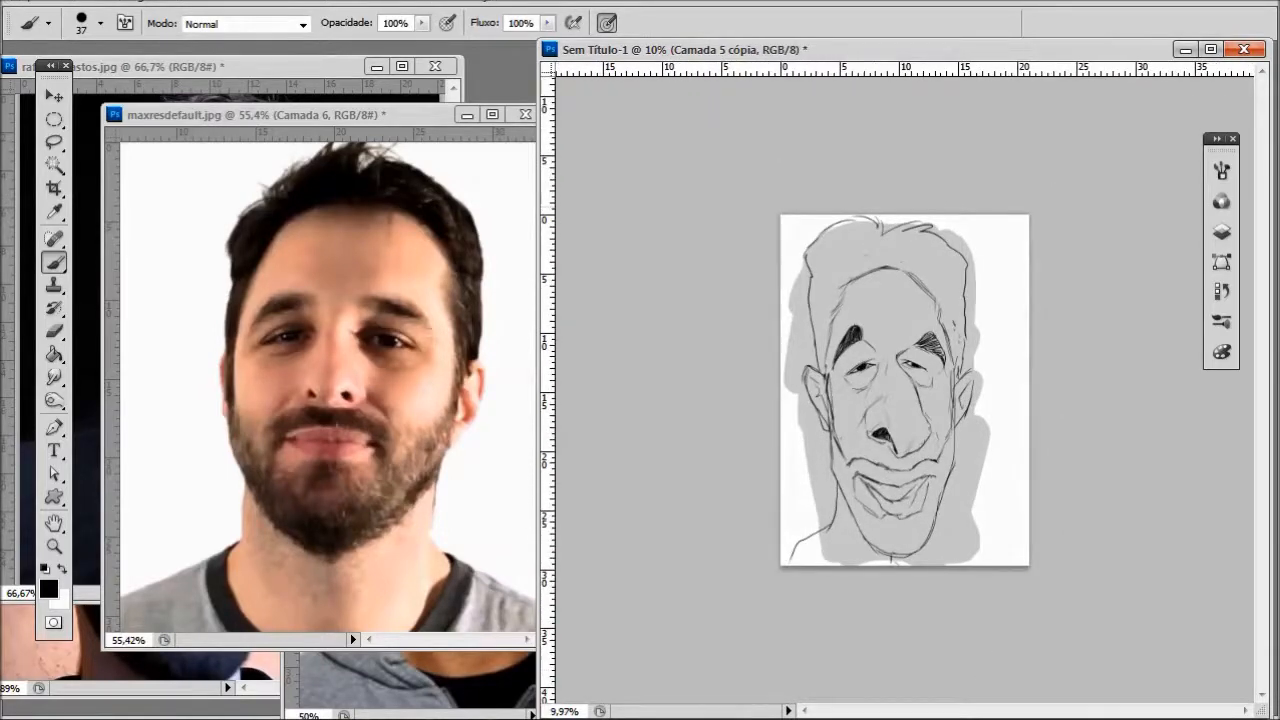
# - Enlarge the eraser to 127 px and erase the outer hair outline around the top of the head
pyautogui.press('e')
pyautogui.rightClick(910, 387)
pyautogui.moveTo(968, 431); pyautogui.dragTo(1040, 431)
pyautogui.moveTo(856, 215)
pyautogui.mouseDown()
pyautogui.moveTo(795, 311)
pyautogui.moveTo(900, 190)
pyautogui.moveTo(882, 231)
pyautogui.moveTo(959, 272)
pyautogui.moveTo(972, 352)
pyautogui.mouseUp()
pyautogui.scroll(1, 934, 267)
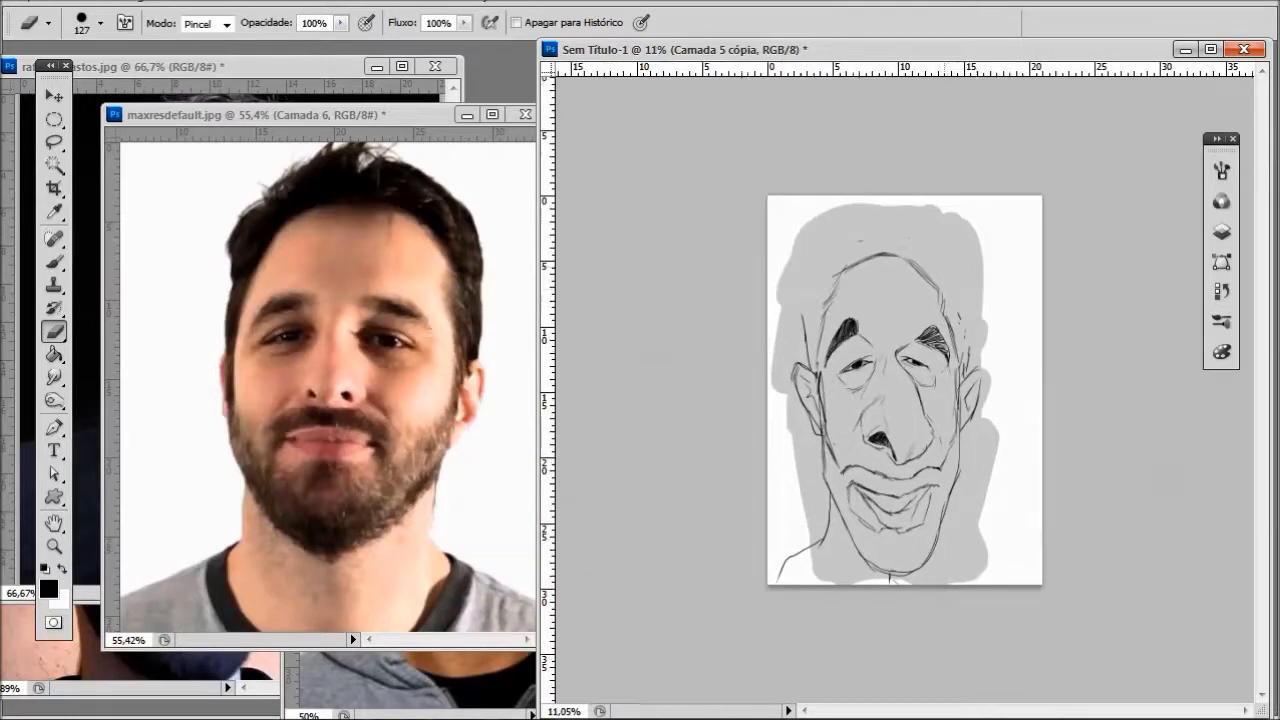
# - Draw a new outer hair outline around the head with a short tuft at the crown
pyautogui.press('b')
pyautogui.moveTo(873, 226); pyautogui.dragTo(868, 203)
pyautogui.moveTo(846, 232)
pyautogui.mouseDown()
pyautogui.moveTo(860, 210)
pyautogui.moveTo(798, 292)
pyautogui.moveTo(812, 341)
pyautogui.mouseUp()
pyautogui.moveTo(872, 222)
pyautogui.mouseDown()
pyautogui.moveTo(930, 214)
pyautogui.moveTo(968, 262)
pyautogui.moveTo(962, 382)
pyautogui.mouseUp()
pyautogui.scroll(-2, 966, 384)
pyautogui.scroll(1, 914, 560)
# - Compare the hair and hairline in the open reference photos with the sketch
pyautogui.click(348, 71)
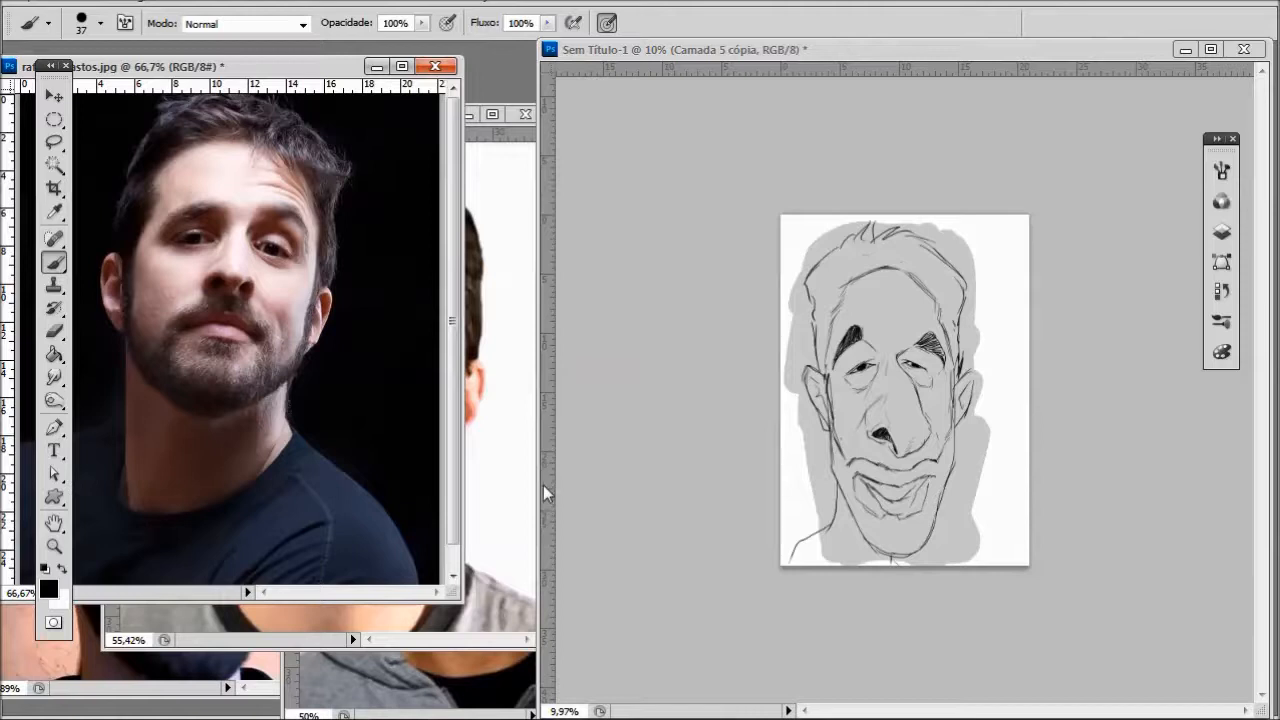
pyautogui.click(505, 182)
pyautogui.click(344, 662)
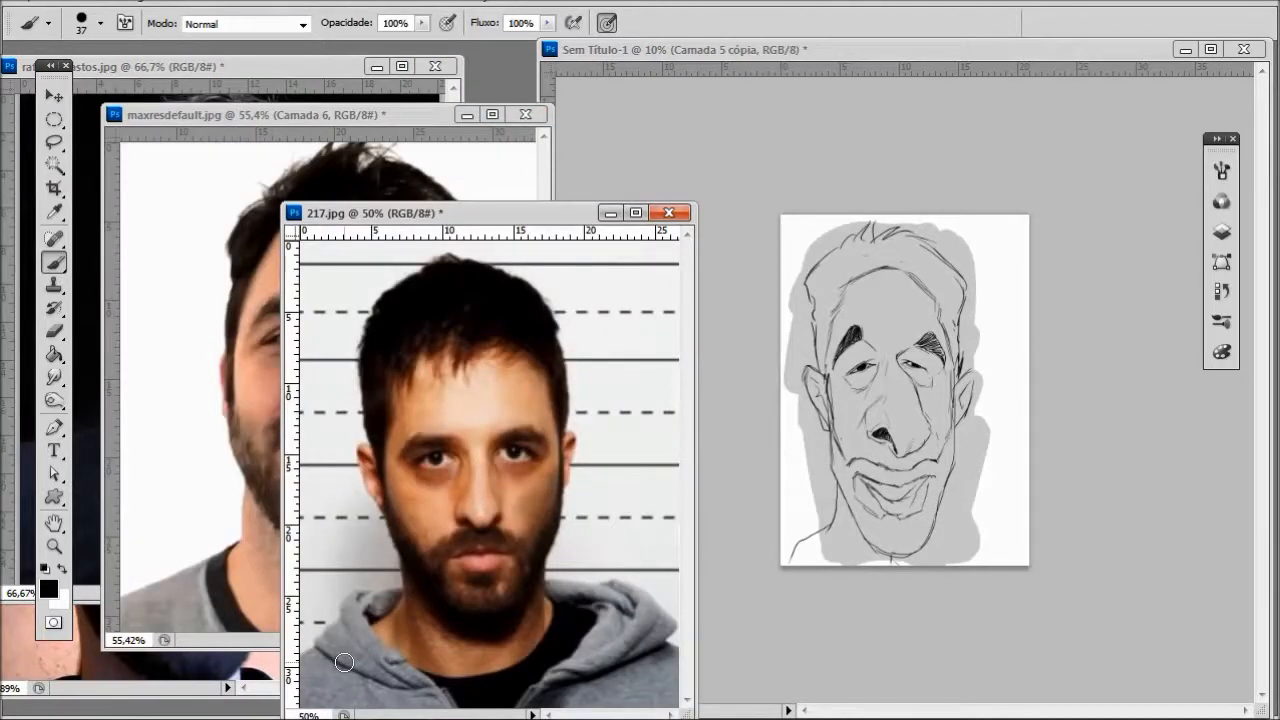
pyautogui.click(874, 50)
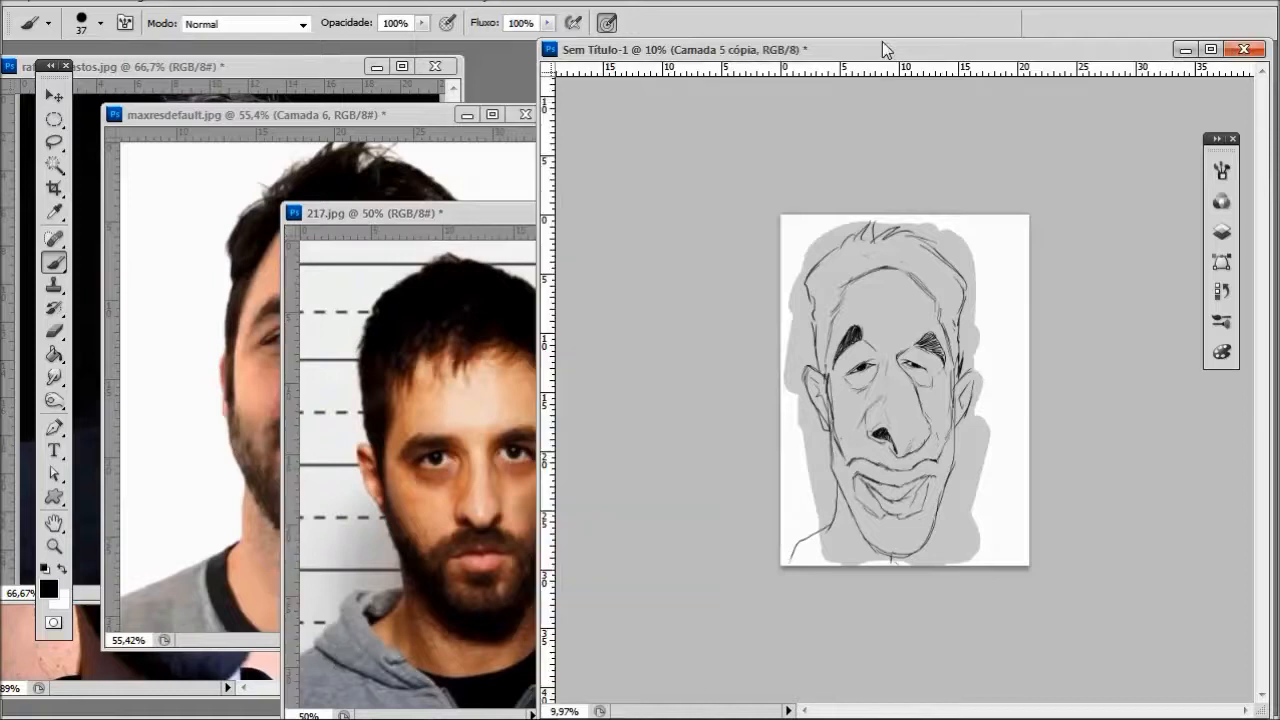
pyautogui.click(477, 232)
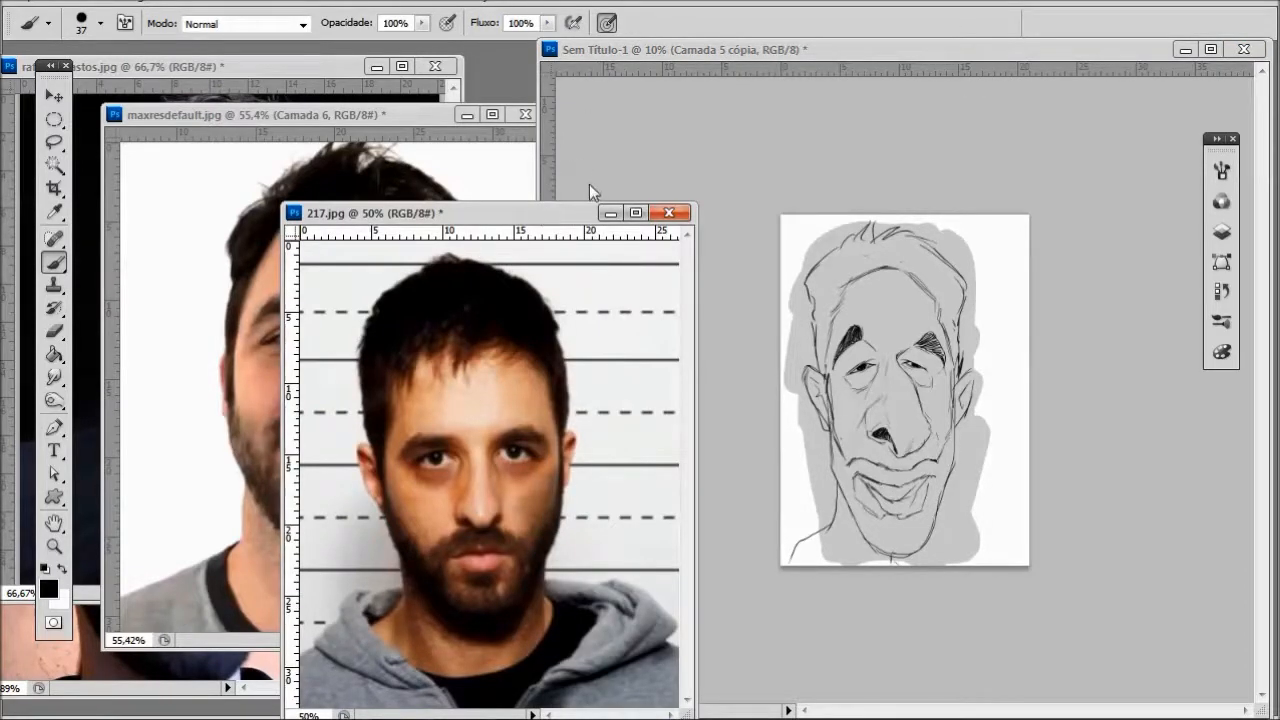
pyautogui.click(394, 115)
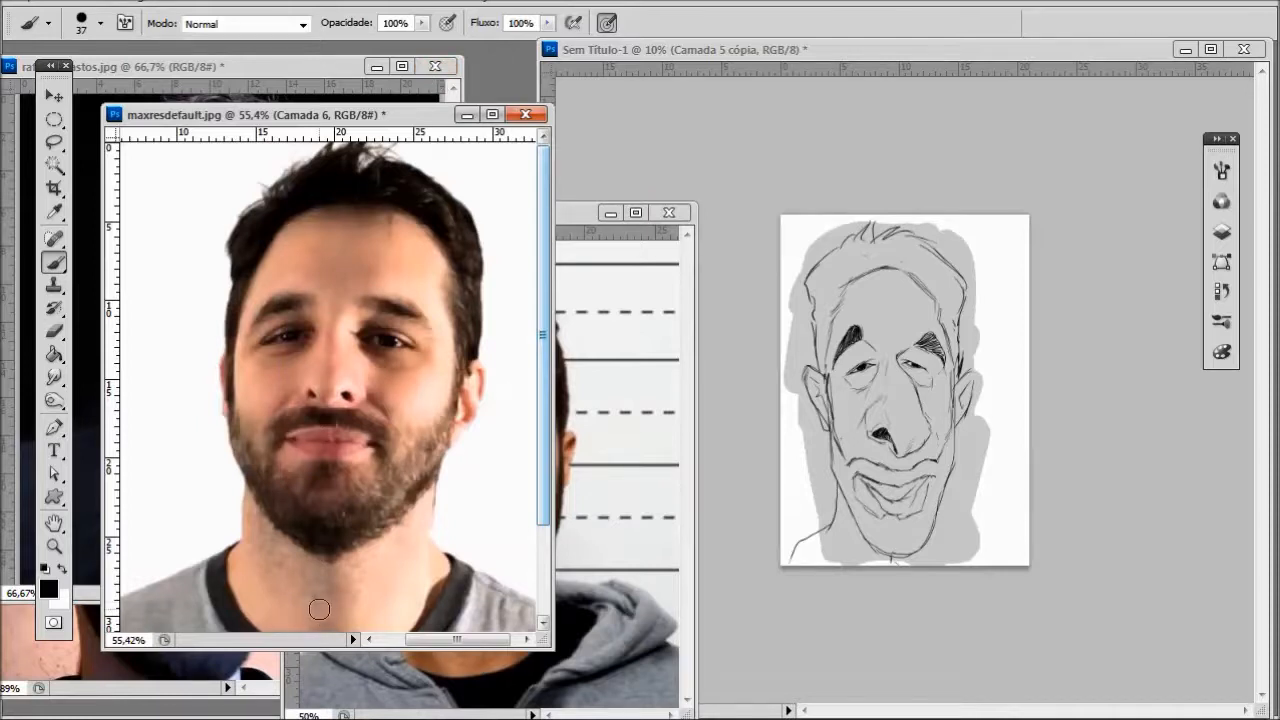
# - Replace the rounded hairline with a lower, flatter one and erase the outer hair outline
pyautogui.click(846, 293)
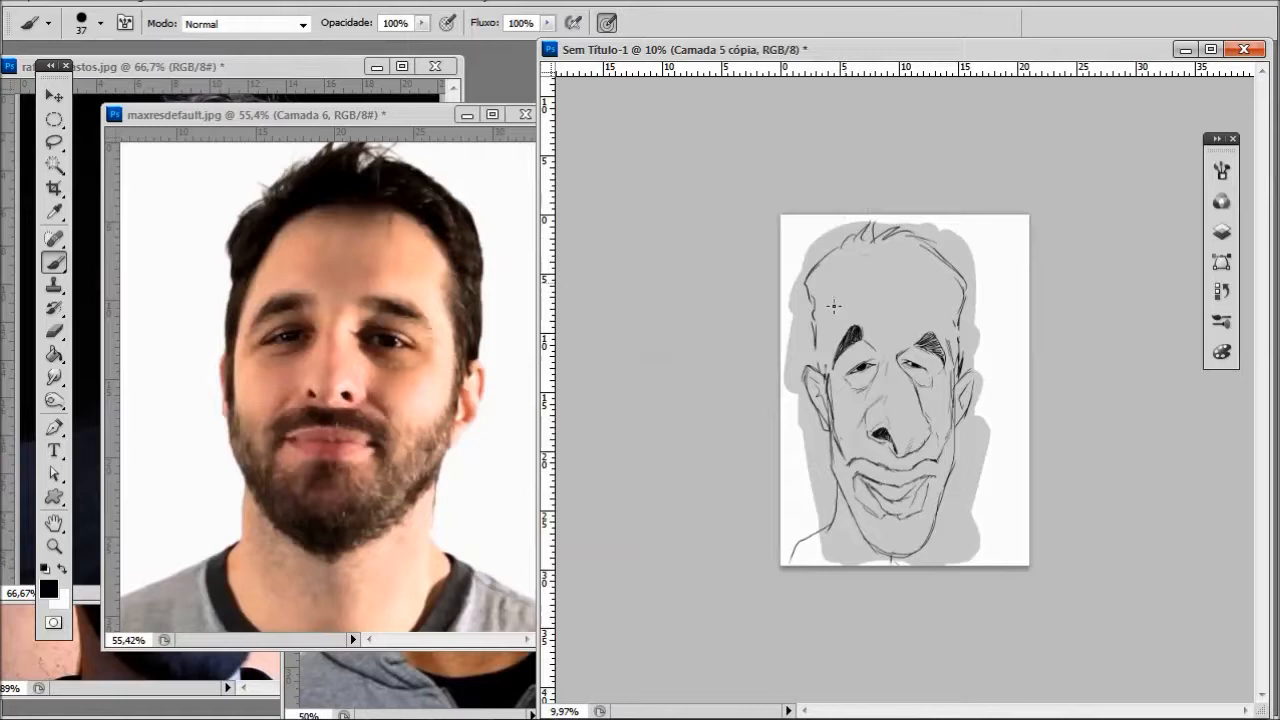
pyautogui.moveTo(840, 316); pyautogui.dragTo(824, 366)
pyautogui.moveTo(866, 290)
pyautogui.mouseDown()
pyautogui.moveTo(925, 297)
pyautogui.moveTo(946, 322)
pyautogui.mouseUp()
pyautogui.moveTo(845, 240)
pyautogui.mouseDown()
pyautogui.moveTo(800, 320)
pyautogui.moveTo(894, 220)
pyautogui.moveTo(951, 266)
pyautogui.moveTo(961, 386)
pyautogui.mouseUp()
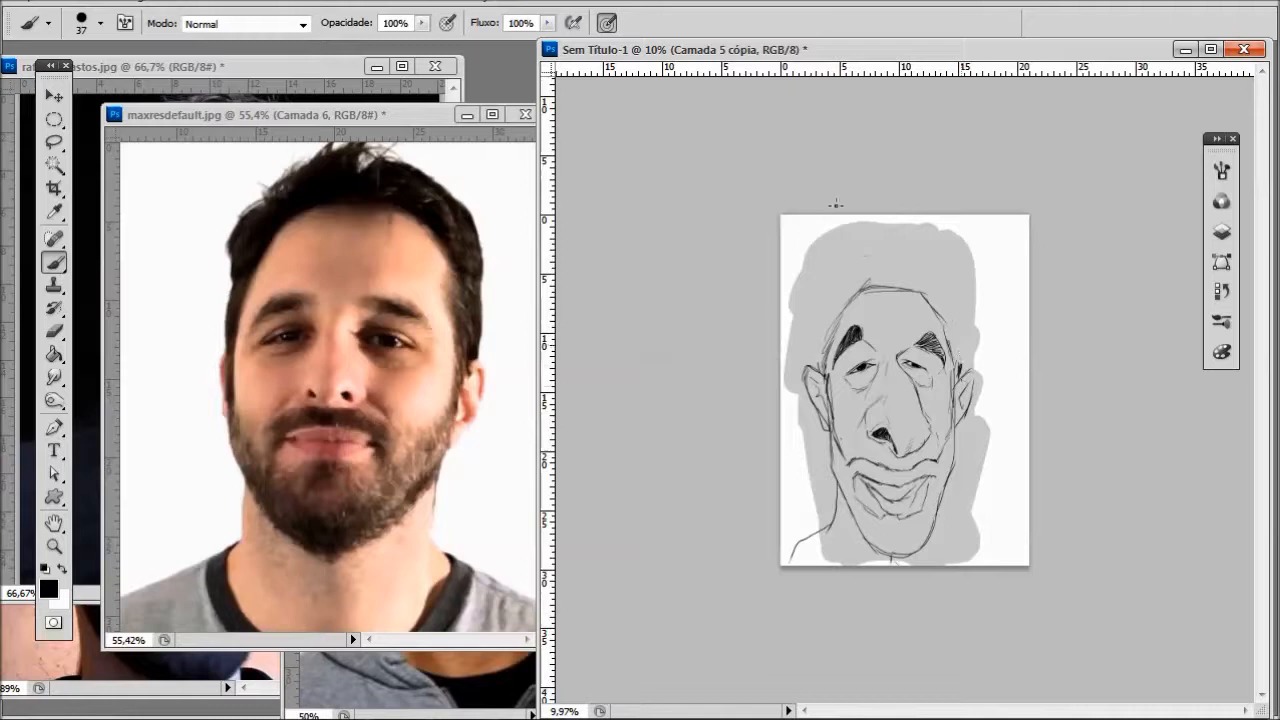
# - Draw taller hair with spiky, swept-back strokes on top and outlines running down both sides to the ears
pyautogui.moveTo(829, 292); pyautogui.dragTo(819, 356)
pyautogui.moveTo(836, 268)
pyautogui.mouseDown()
pyautogui.moveTo(868, 230)
pyautogui.moveTo(922, 248)
pyautogui.moveTo(892, 268)
pyautogui.moveTo(954, 282)
pyautogui.moveTo(957, 375)
pyautogui.mouseUp()
pyautogui.moveTo(920, 266); pyautogui.dragTo(952, 282)
pyautogui.scroll(-3, 972, 212)
pyautogui.scroll(5, 1104, 410)
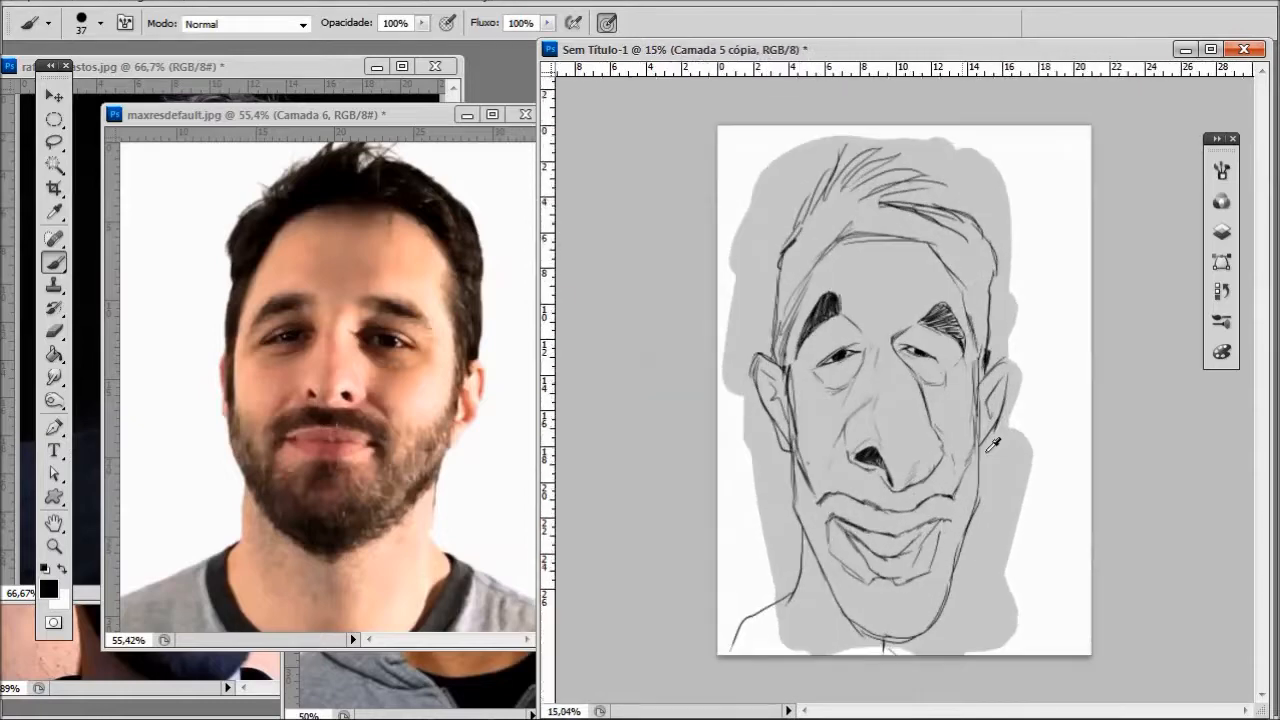
# - Scale the head sketch layer down slightly and reposition it on the page
pyautogui.scroll(1, 1104, 410)
pyautogui.scroll(-2, 1104, 410)
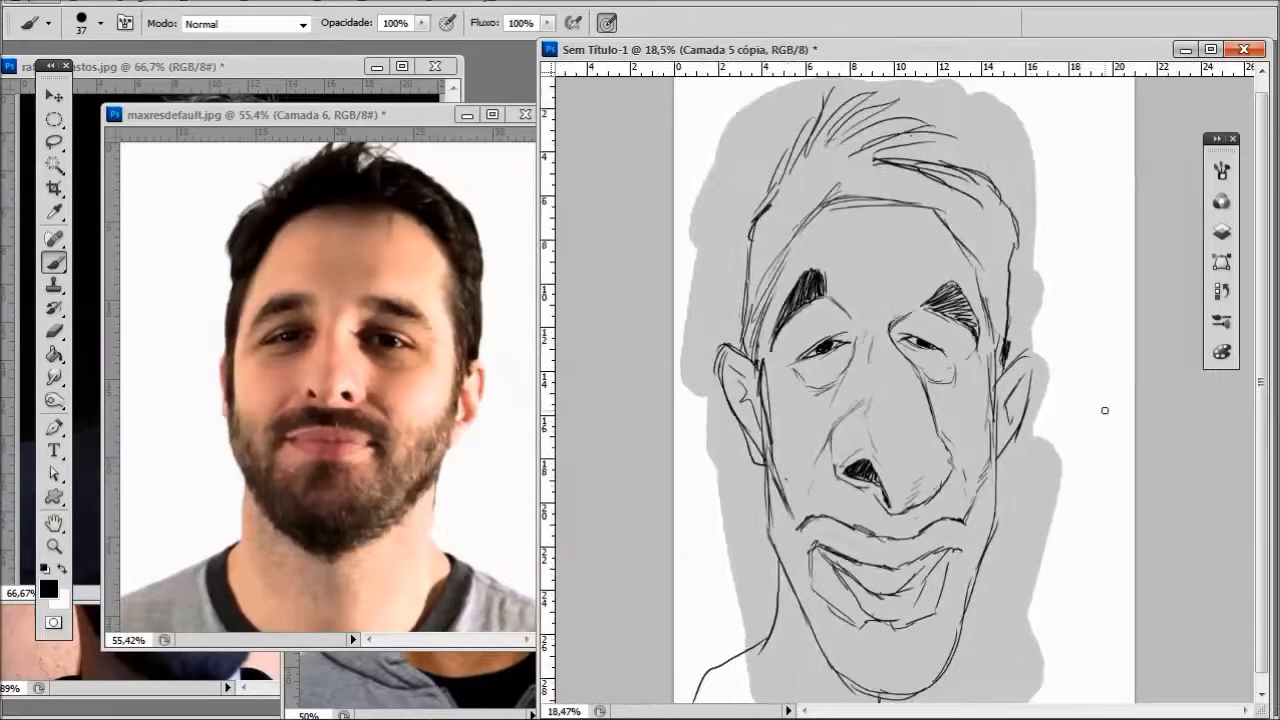
pyautogui.press('v')
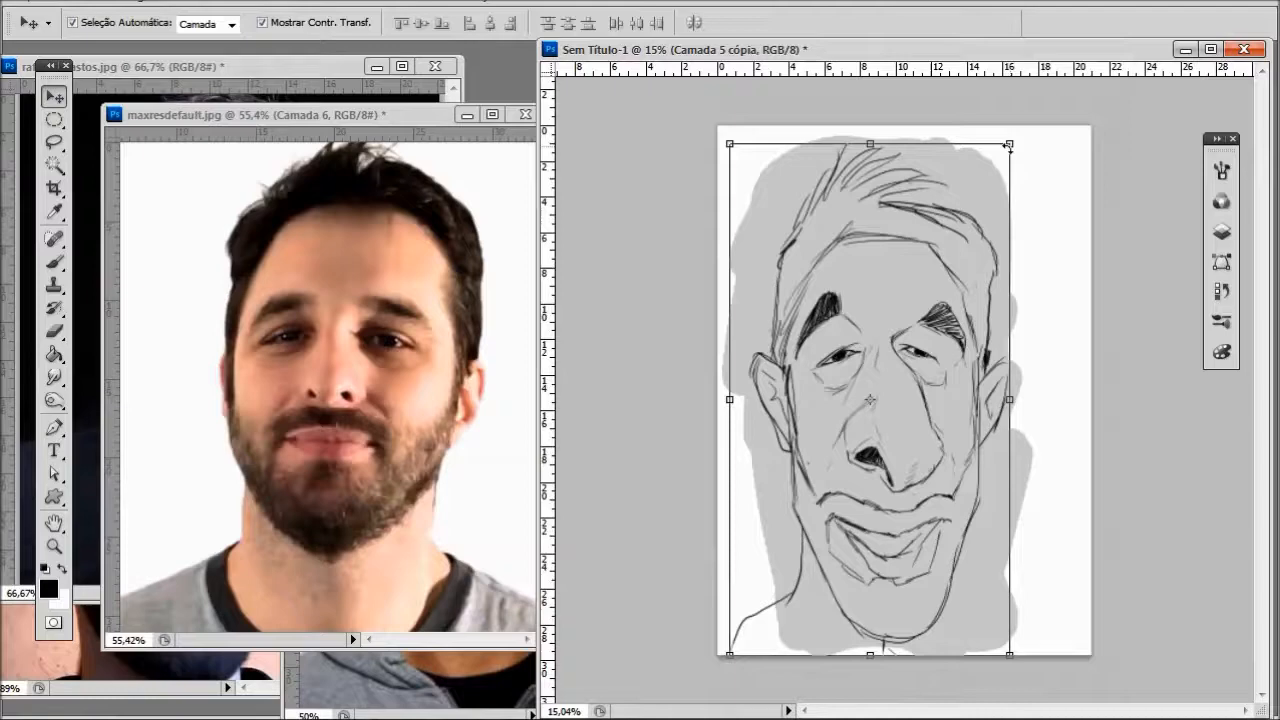
pyautogui.moveTo(1010, 146); pyautogui.dragTo(991, 177)
pyautogui.moveTo(917, 384); pyautogui.dragTo(936, 352)
pyautogui.moveTo(925, 402)
pyautogui.mouseDown()
pyautogui.moveTo(905, 418)
pyautogui.moveTo(931, 406)
pyautogui.mouseUp()
pyautogui.press('Return')
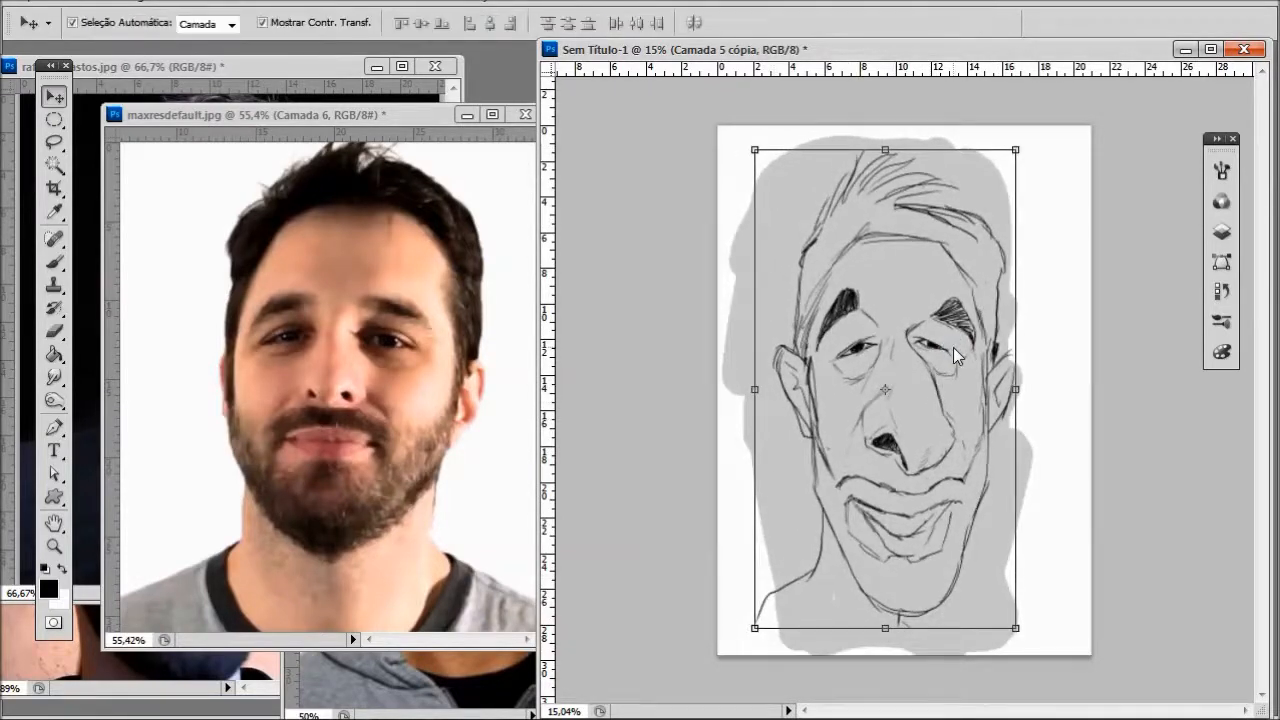
# - Erase the neck, ears, sides of the face, both eyes and the old moustache line, keeping the brows and nose
pyautogui.press('b')
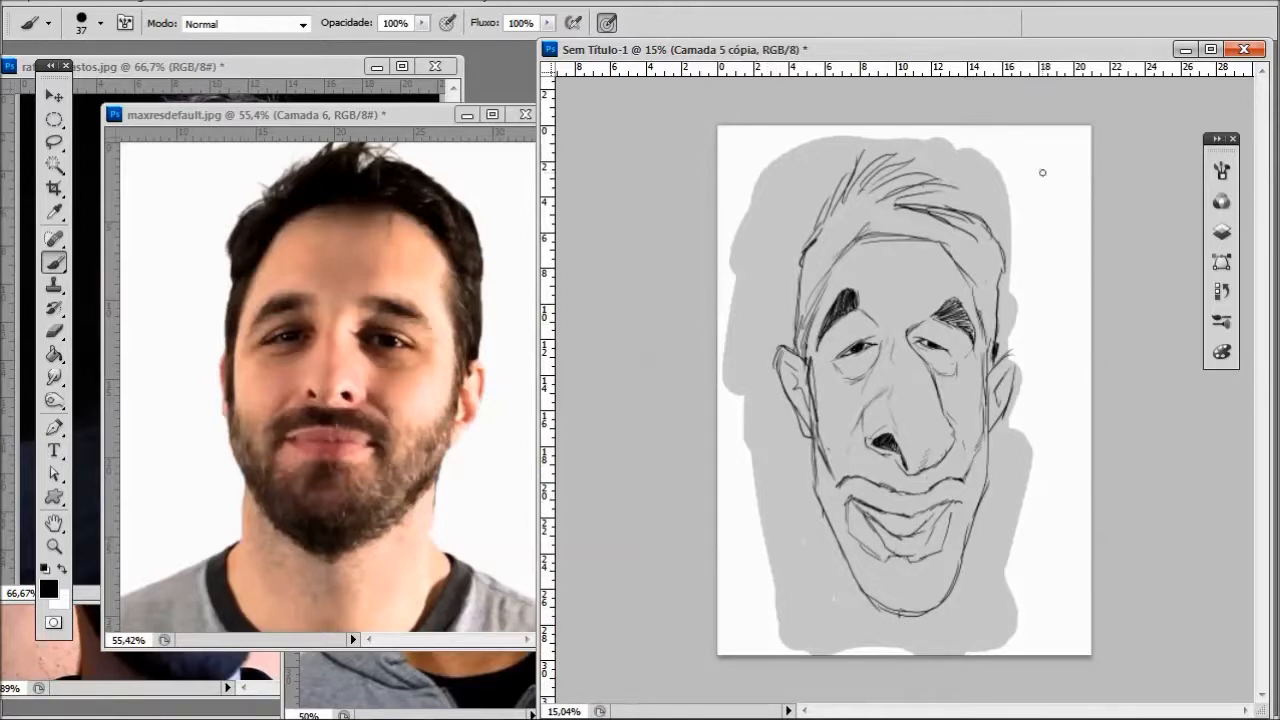
pyautogui.moveTo(808, 420)
pyautogui.mouseDown()
pyautogui.moveTo(777, 360)
pyautogui.moveTo(820, 429)
pyautogui.mouseUp()
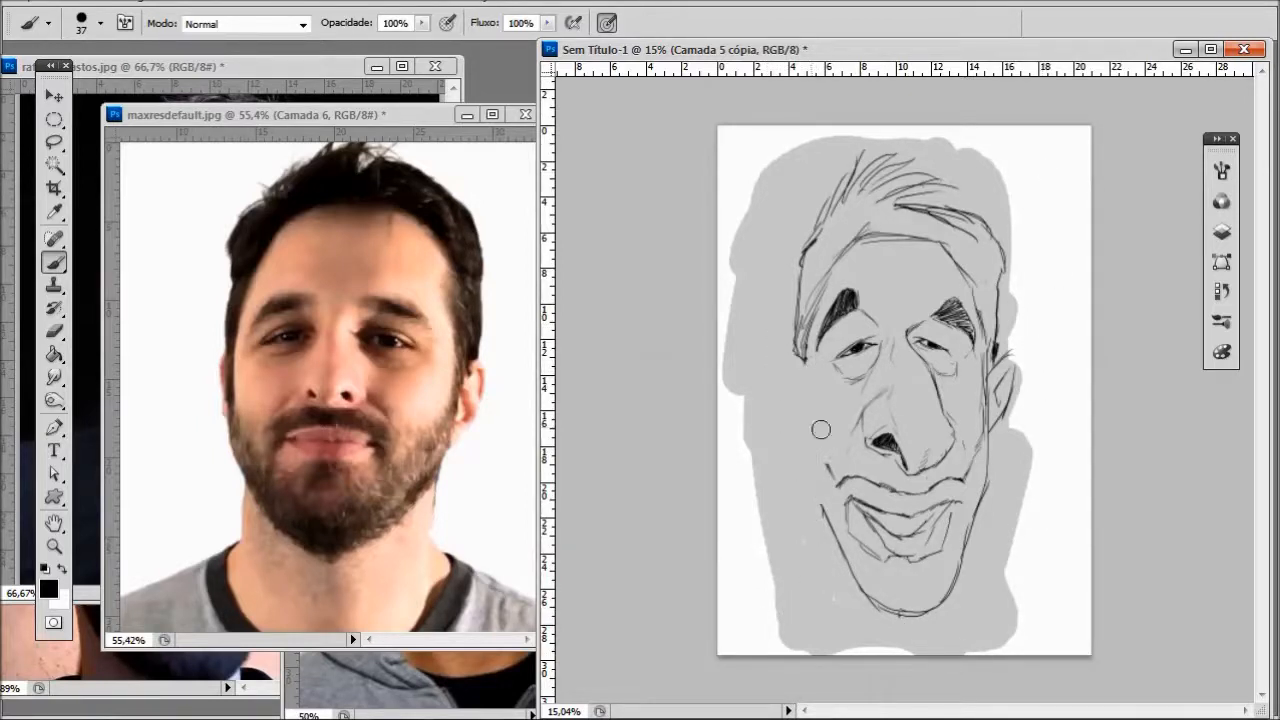
pyautogui.moveTo(1023, 371)
pyautogui.mouseDown()
pyautogui.moveTo(980, 413)
pyautogui.moveTo(988, 352)
pyautogui.mouseUp()
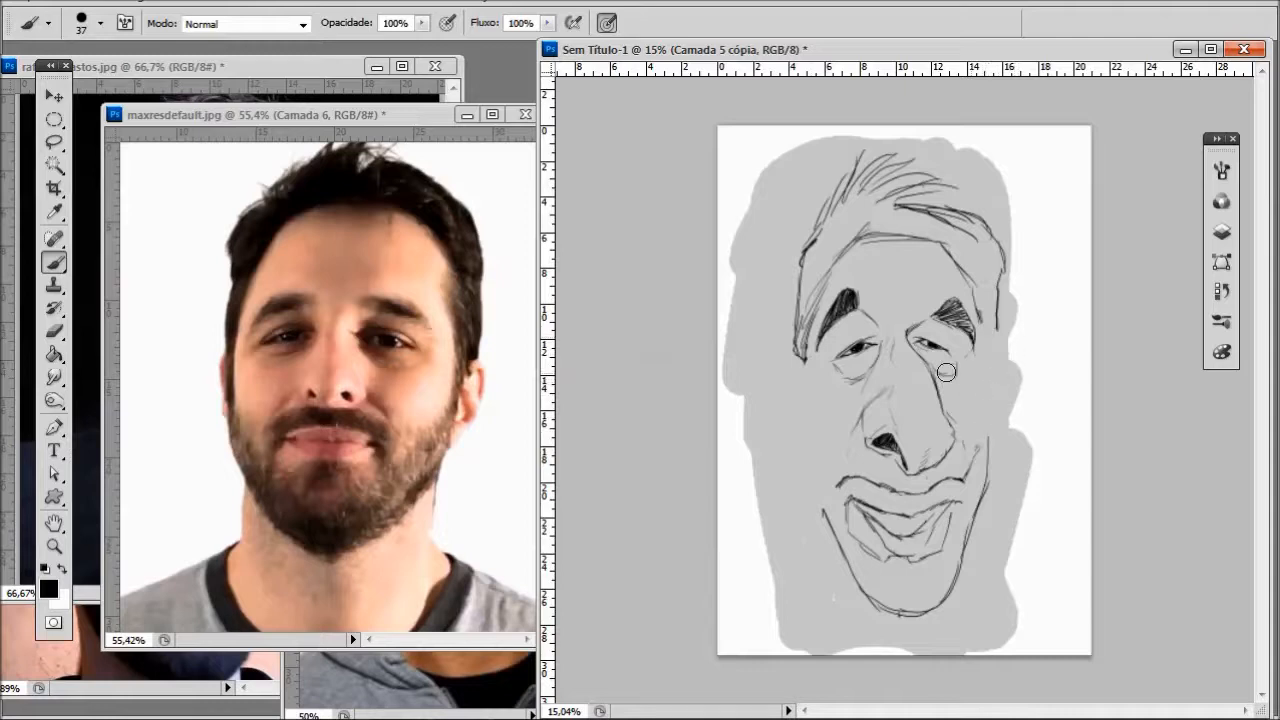
pyautogui.moveTo(865, 345)
pyautogui.mouseDown()
pyautogui.moveTo(837, 362)
pyautogui.moveTo(863, 369)
pyautogui.moveTo(927, 347)
pyautogui.moveTo(951, 377)
pyautogui.mouseUp()
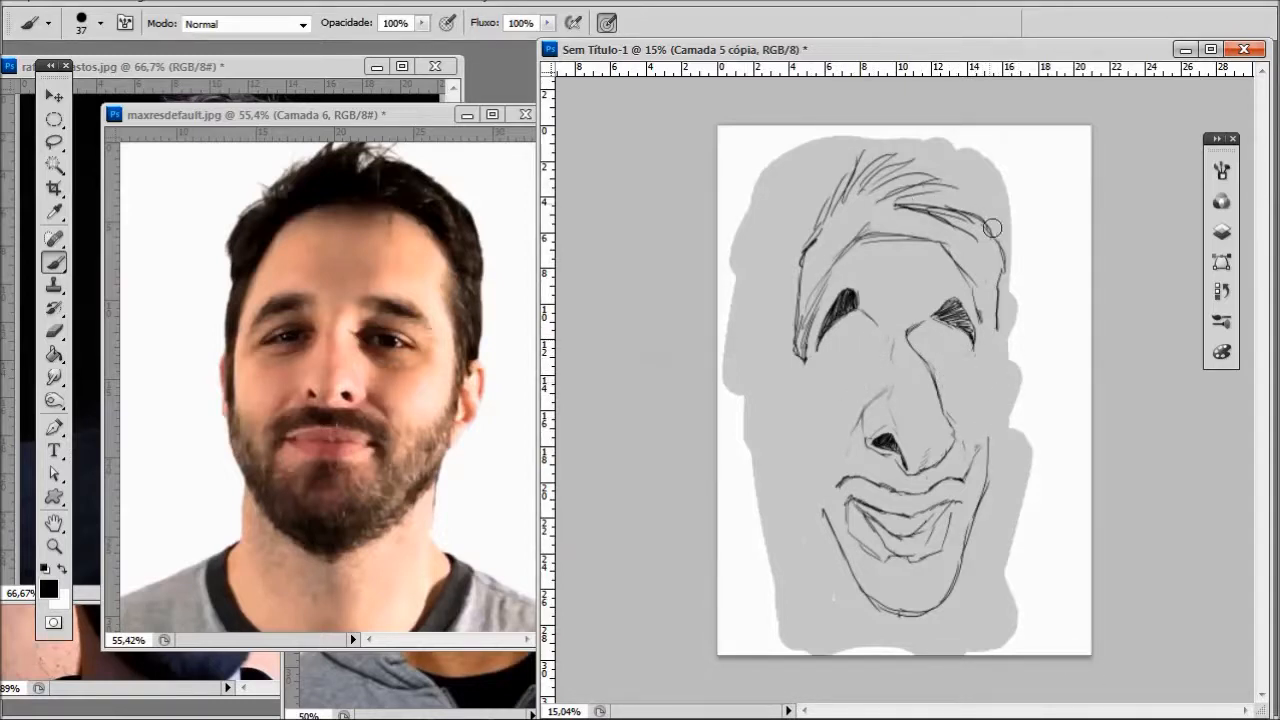
pyautogui.moveTo(850, 484)
pyautogui.mouseDown()
pyautogui.moveTo(945, 486)
pyautogui.moveTo(987, 440)
pyautogui.mouseUp()
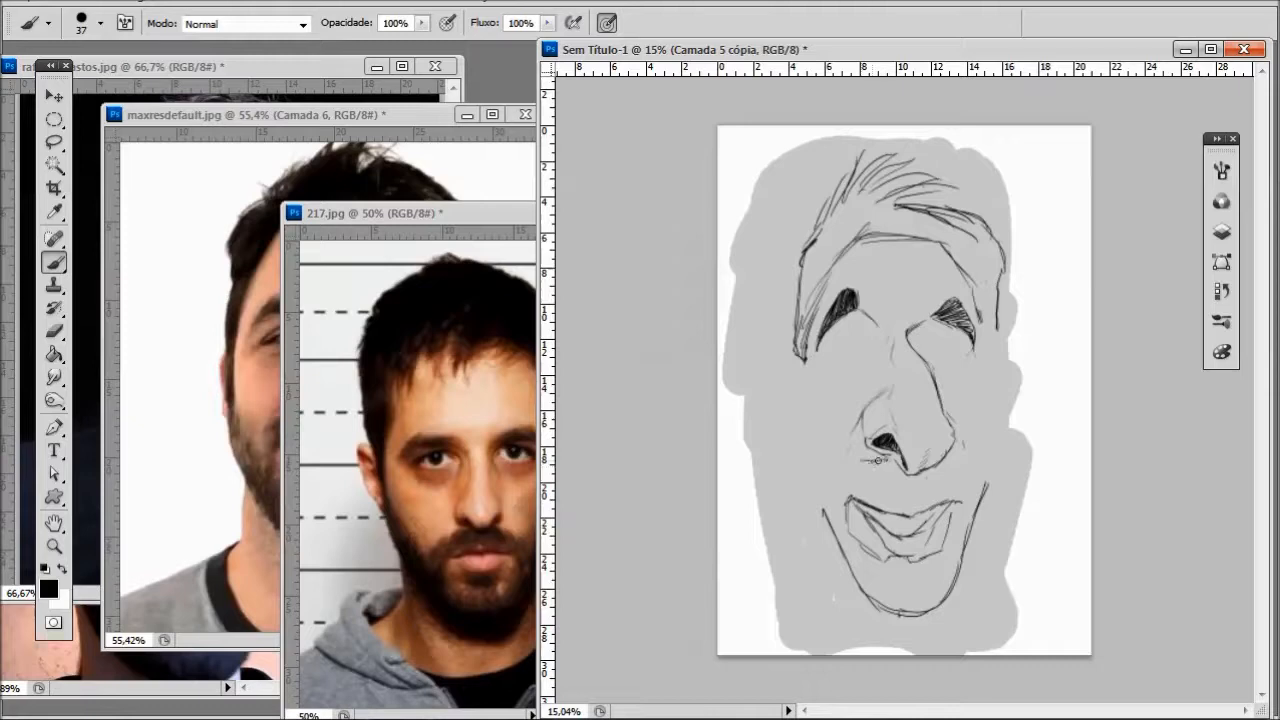
# - Draw a higher moustache line directly under the nose and clear the old mouth beneath it
pyautogui.moveTo(878, 460); pyautogui.dragTo(824, 467)
pyautogui.moveTo(942, 463); pyautogui.dragTo(968, 457)
pyautogui.moveTo(896, 489)
pyautogui.mouseDown()
pyautogui.moveTo(841, 487)
pyautogui.moveTo(951, 486)
pyautogui.mouseUp()
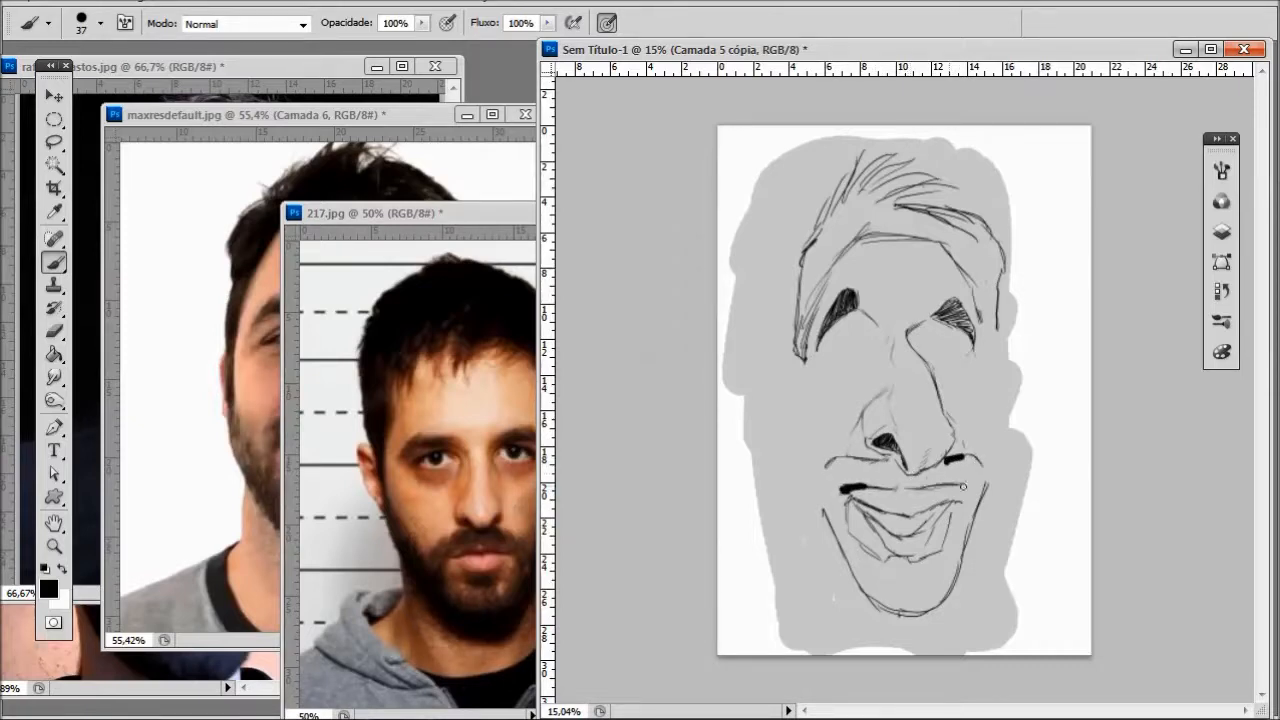
pyautogui.hotkey('ctrl', 'alt', 'z')
pyautogui.hotkey('ctrl', 'alt', 'z')
pyautogui.hotkey('ctrl', 'alt', 'z')
pyautogui.hotkey('ctrl', 'alt', 'z')
pyautogui.hotkey('ctrl', 'alt', 'z')
pyautogui.hotkey('ctrl', 'alt', 'z')
pyautogui.hotkey('ctrl', 'alt', 'z')
pyautogui.hotkey('ctrl', 'alt', 'z')
pyautogui.hotkey('ctrl', 'alt', 'z')
pyautogui.hotkey('ctrl', 'alt', 'z')
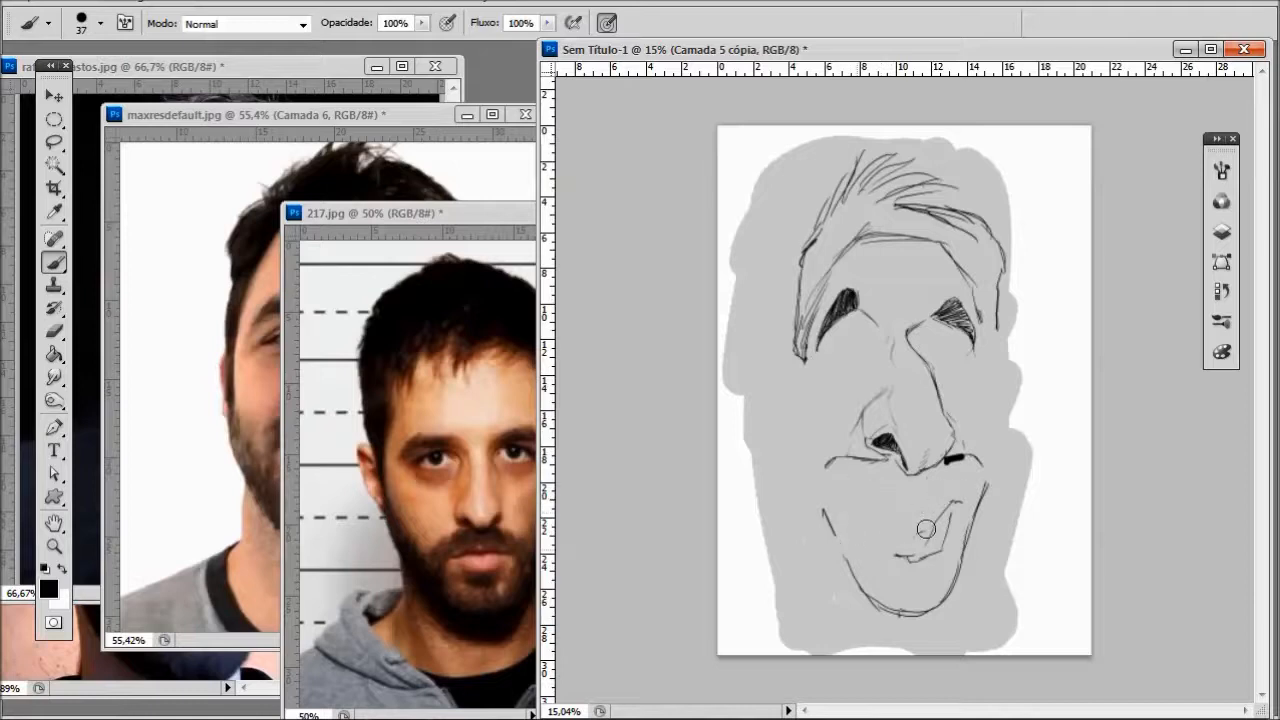
# - Draw a new smiling mouth closer to the nose, with a flat upper line and a curved lower lip
pyautogui.click(384, 114)
pyautogui.click(867, 450)
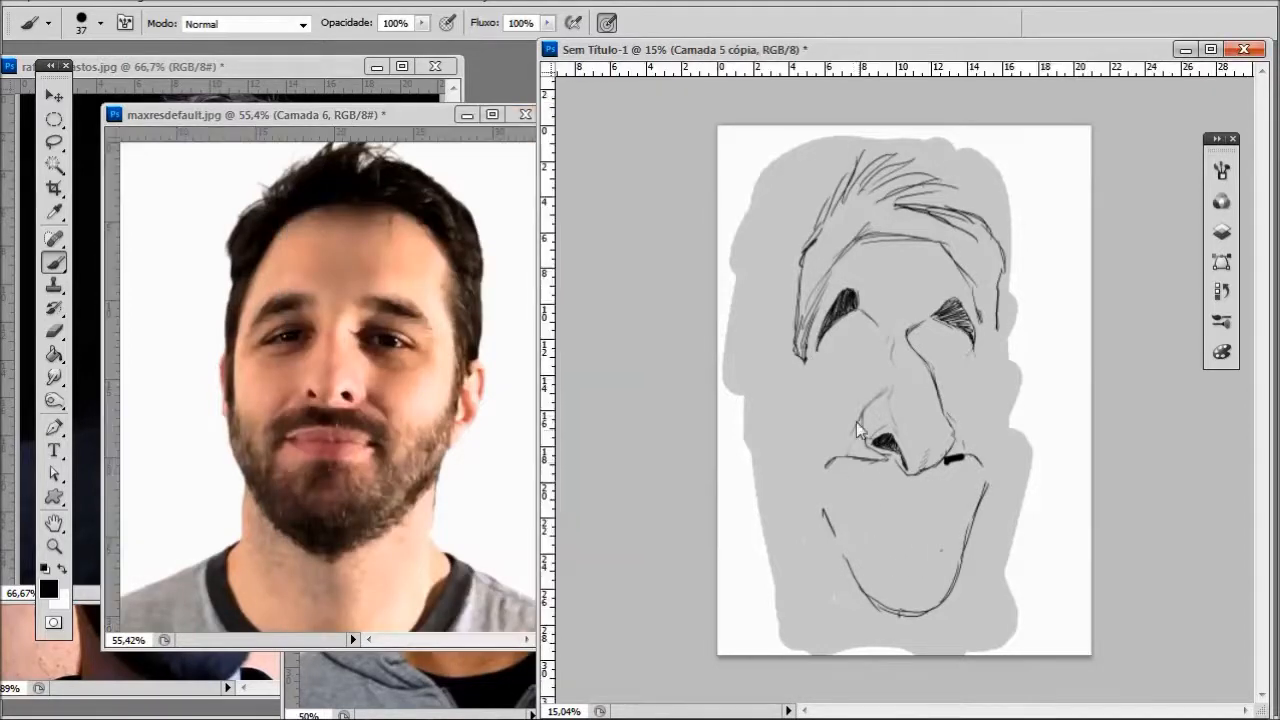
pyautogui.moveTo(866, 487); pyautogui.dragTo(963, 477)
pyautogui.moveTo(848, 490)
pyautogui.mouseDown()
pyautogui.moveTo(892, 518)
pyautogui.moveTo(942, 514)
pyautogui.moveTo(965, 480)
pyautogui.mouseUp()
pyautogui.moveTo(887, 532)
pyautogui.mouseDown()
pyautogui.moveTo(898, 532)
pyautogui.moveTo(857, 522)
pyautogui.moveTo(904, 507)
pyautogui.mouseUp()
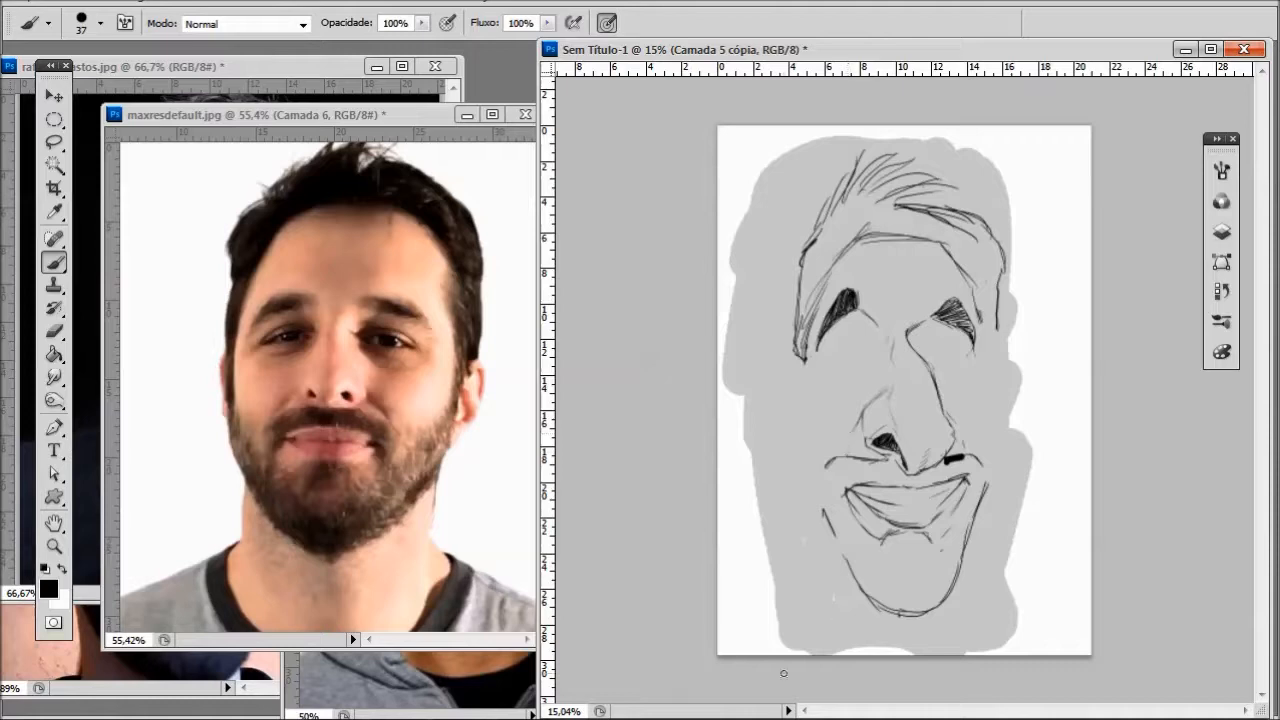
# - Erase the hairline's sides and the temple outlines, leaving the flat forehead line and the hair on top
pyautogui.moveTo(855, 242); pyautogui.dragTo(815, 297)
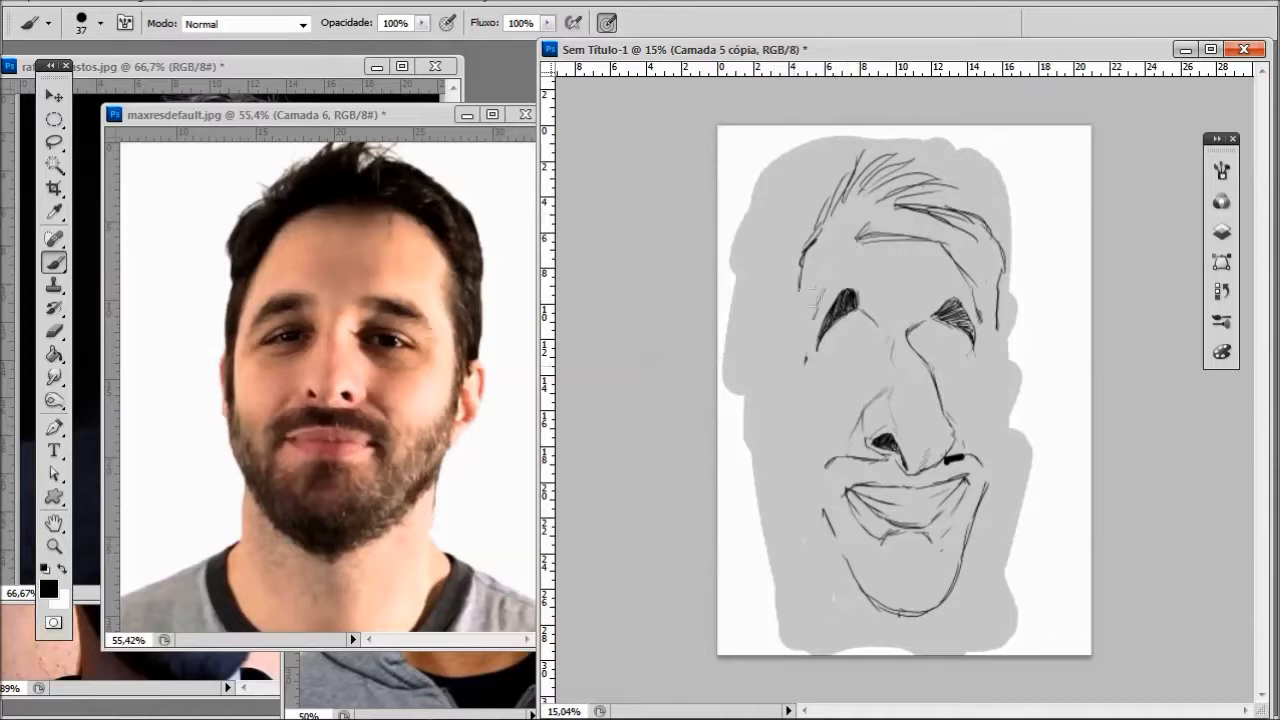
pyautogui.moveTo(947, 249)
pyautogui.mouseDown()
pyautogui.moveTo(982, 322)
pyautogui.moveTo(999, 292)
pyautogui.mouseUp()
pyautogui.moveTo(801, 284); pyautogui.dragTo(800, 372)
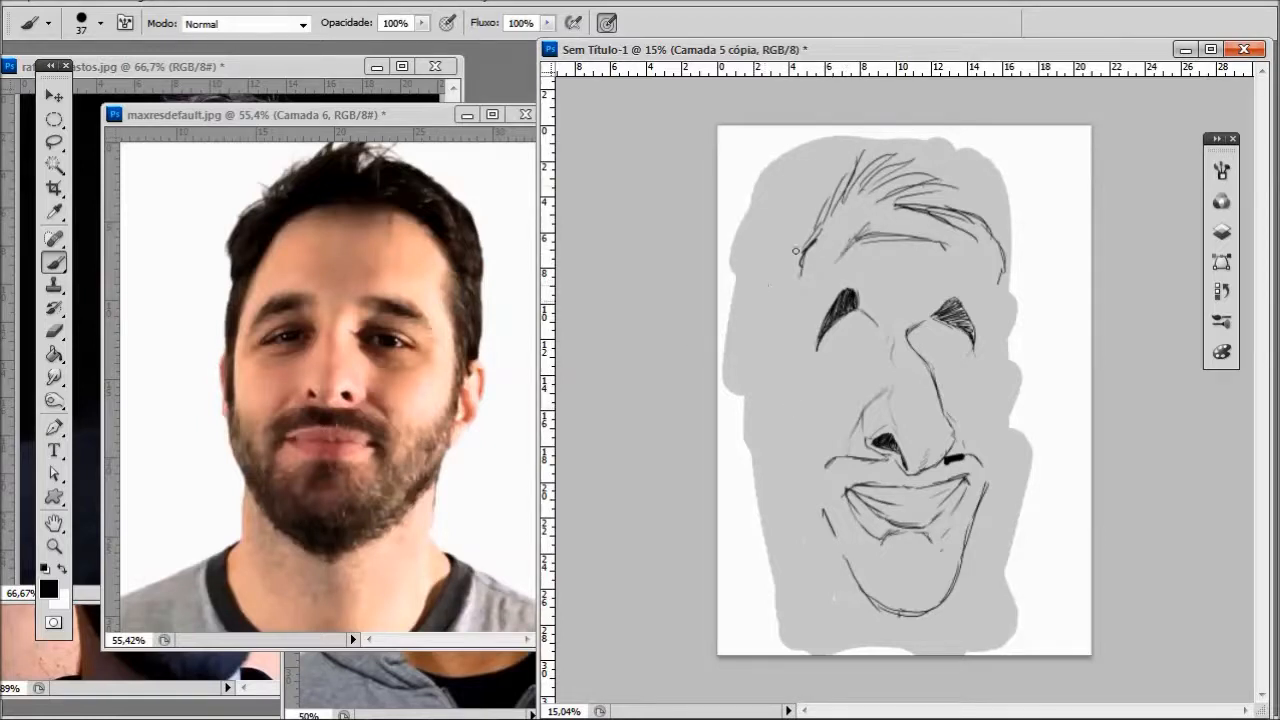
# - Redraw the hairline's sides, curving outward from the forehead down both temples
pyautogui.moveTo(839, 256); pyautogui.dragTo(793, 351)
pyautogui.moveTo(936, 238); pyautogui.dragTo(979, 266)
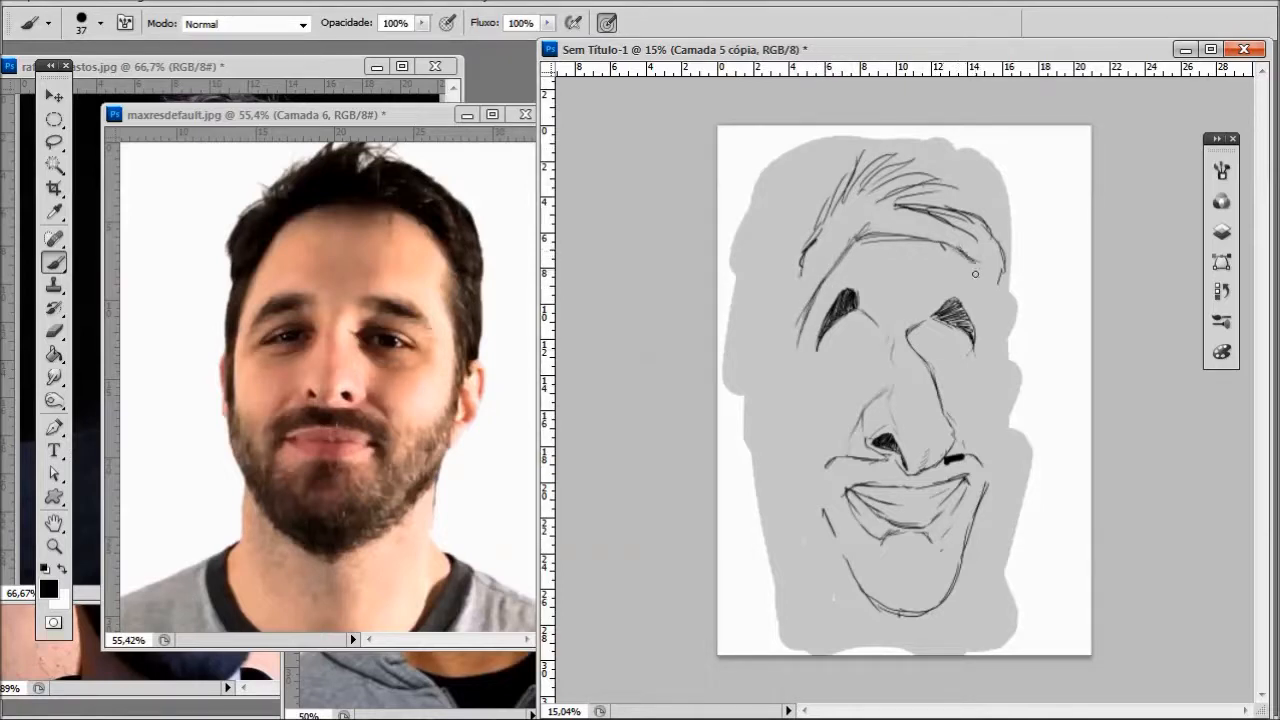
pyautogui.moveTo(986, 286); pyautogui.dragTo(988, 333)
pyautogui.moveTo(813, 294); pyautogui.dragTo(796, 354)
pyautogui.moveTo(813, 298); pyautogui.dragTo(786, 384)
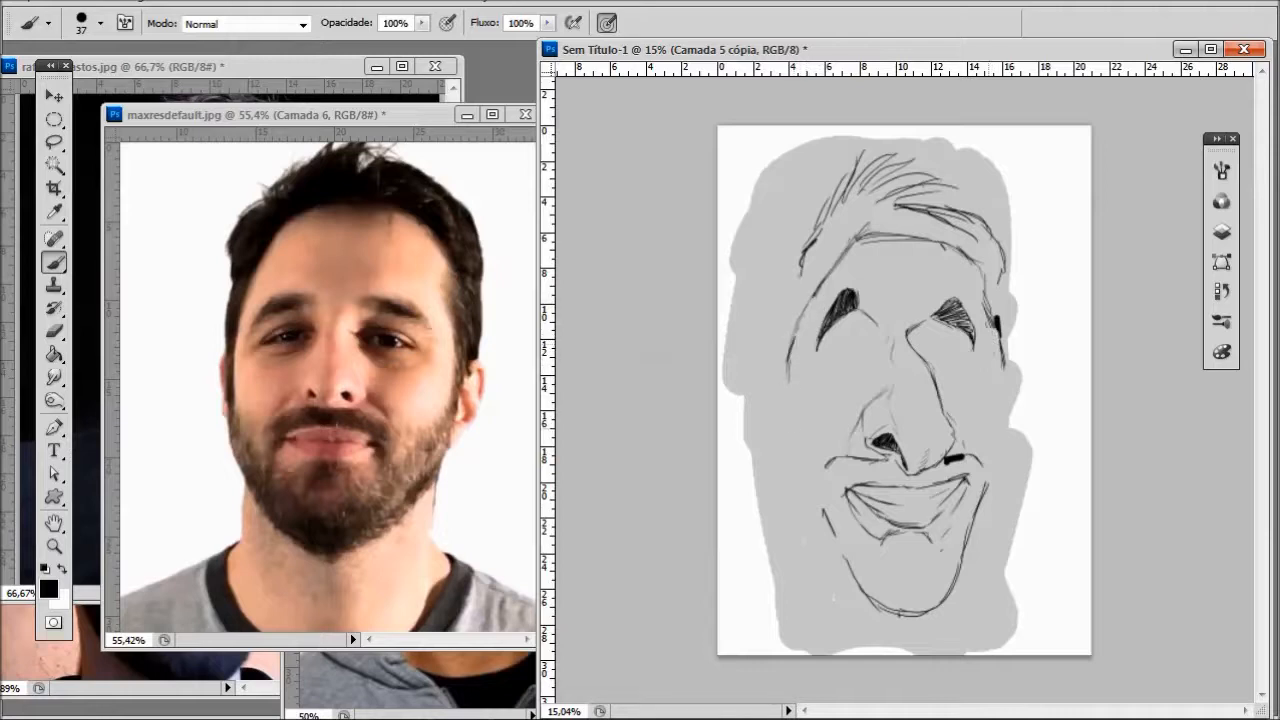
# - Draw both sides of the face from the temples down to the jaw and set the brush opacity to 97%
pyautogui.moveTo(811, 298); pyautogui.dragTo(790, 372)
pyautogui.moveTo(825, 265)
pyautogui.mouseDown()
pyautogui.moveTo(789, 380)
pyautogui.moveTo(792, 446)
pyautogui.moveTo(806, 505)
pyautogui.moveTo(862, 605)
pyautogui.mouseUp()
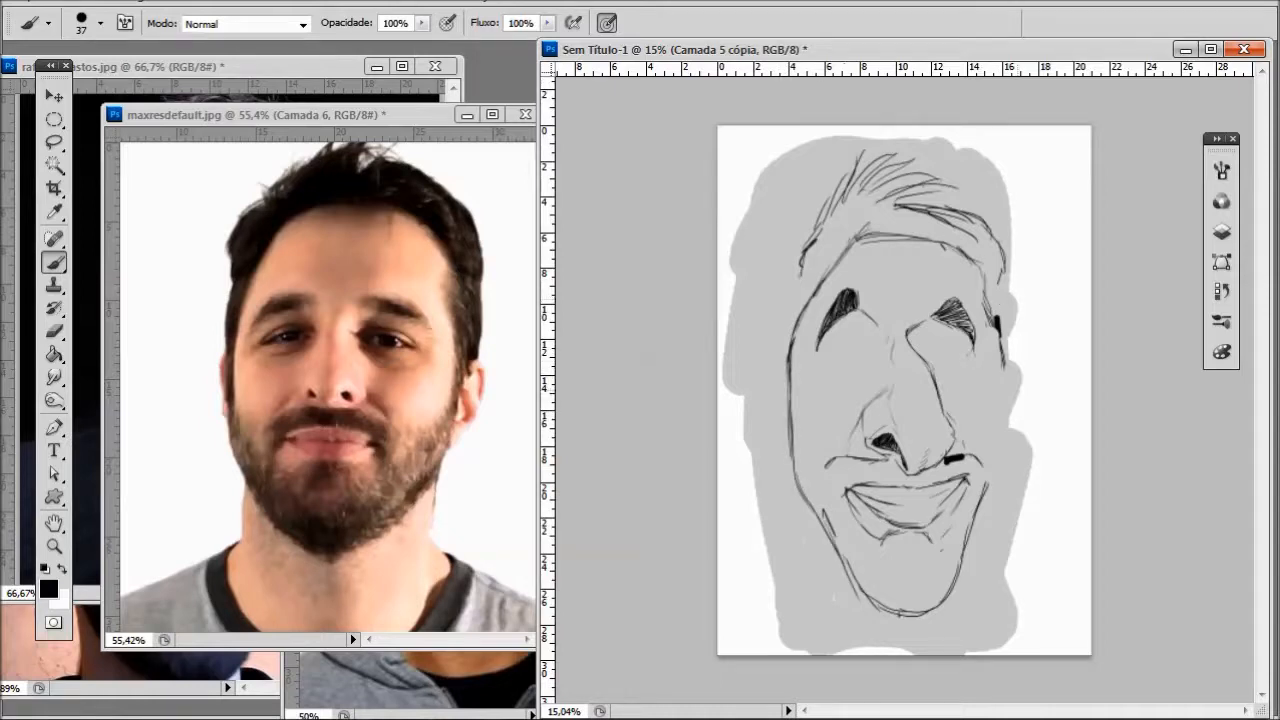
pyautogui.moveTo(1005, 389); pyautogui.dragTo(1008, 414)
pyautogui.moveTo(990, 502); pyautogui.dragTo(994, 430)
pyautogui.press('9')
pyautogui.press('7')
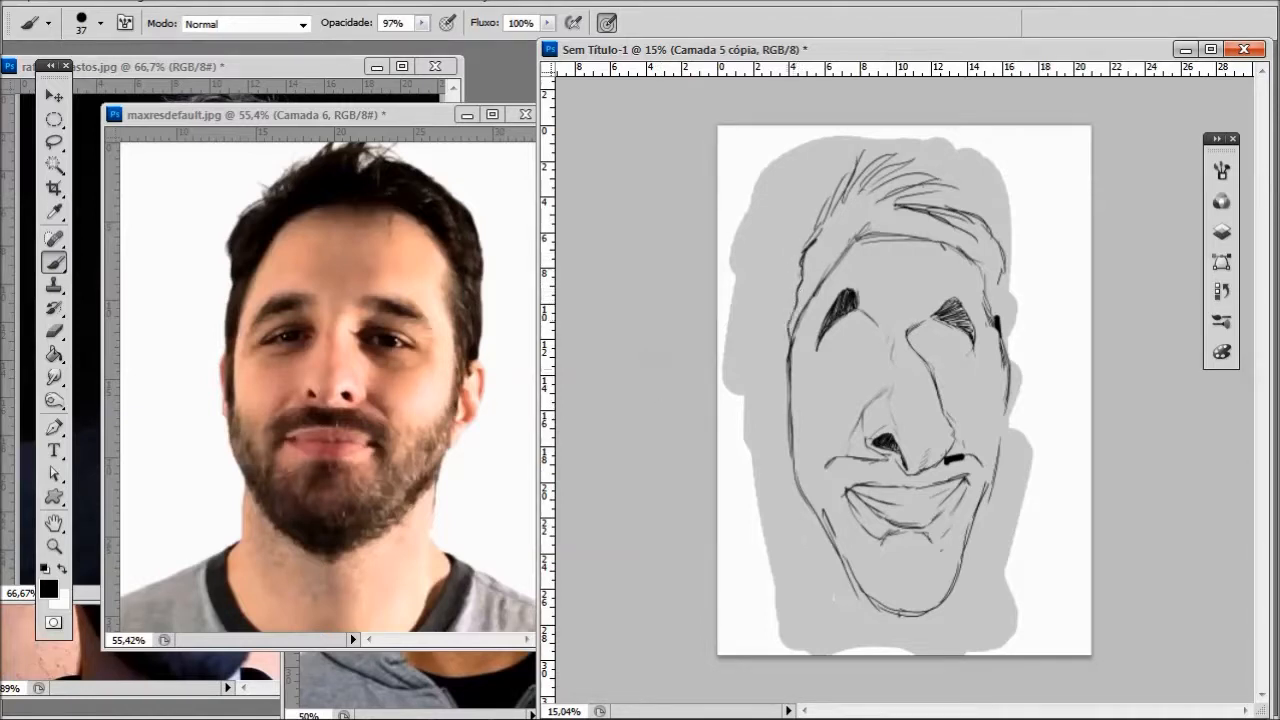
# - Erase the temple and upper cheek contours on both sides of the face
pyautogui.moveTo(994, 282); pyautogui.dragTo(1000, 316)
pyautogui.moveTo(789, 362); pyautogui.dragTo(848, 248)
pyautogui.moveTo(989, 264); pyautogui.dragTo(1004, 392)
pyautogui.moveTo(798, 384); pyautogui.dragTo(797, 480)
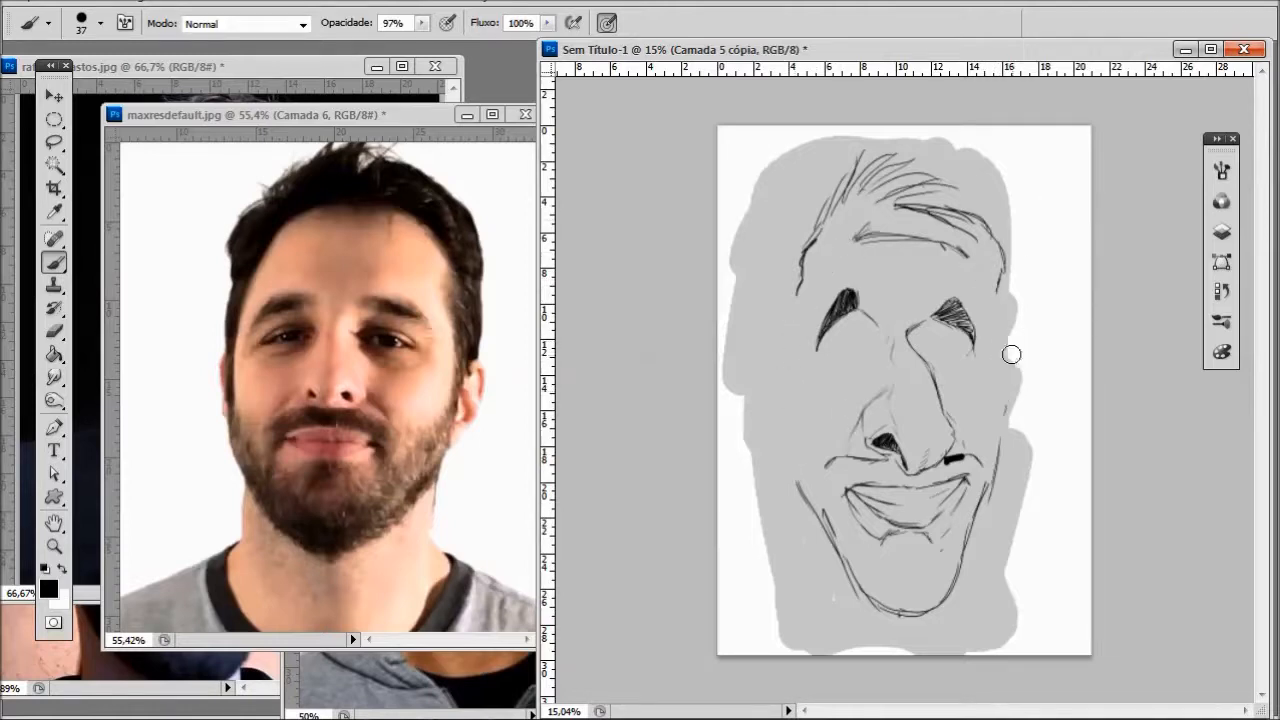
# - Draw straighter temples slanting out to wide, angular cheekbones, with the left cheek running down to the jaw
pyautogui.moveTo(840, 244); pyautogui.dragTo(778, 390)
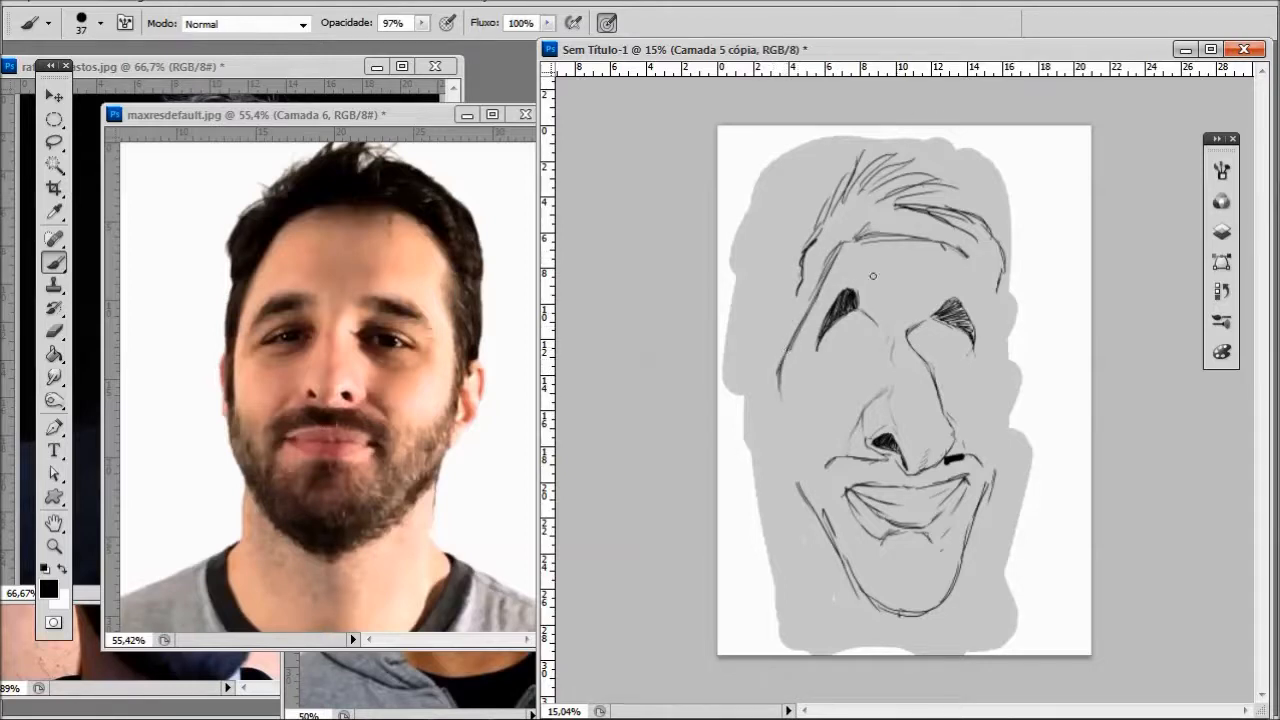
pyautogui.moveTo(975, 261); pyautogui.dragTo(1012, 390)
pyautogui.moveTo(788, 408); pyautogui.dragTo(808, 482)
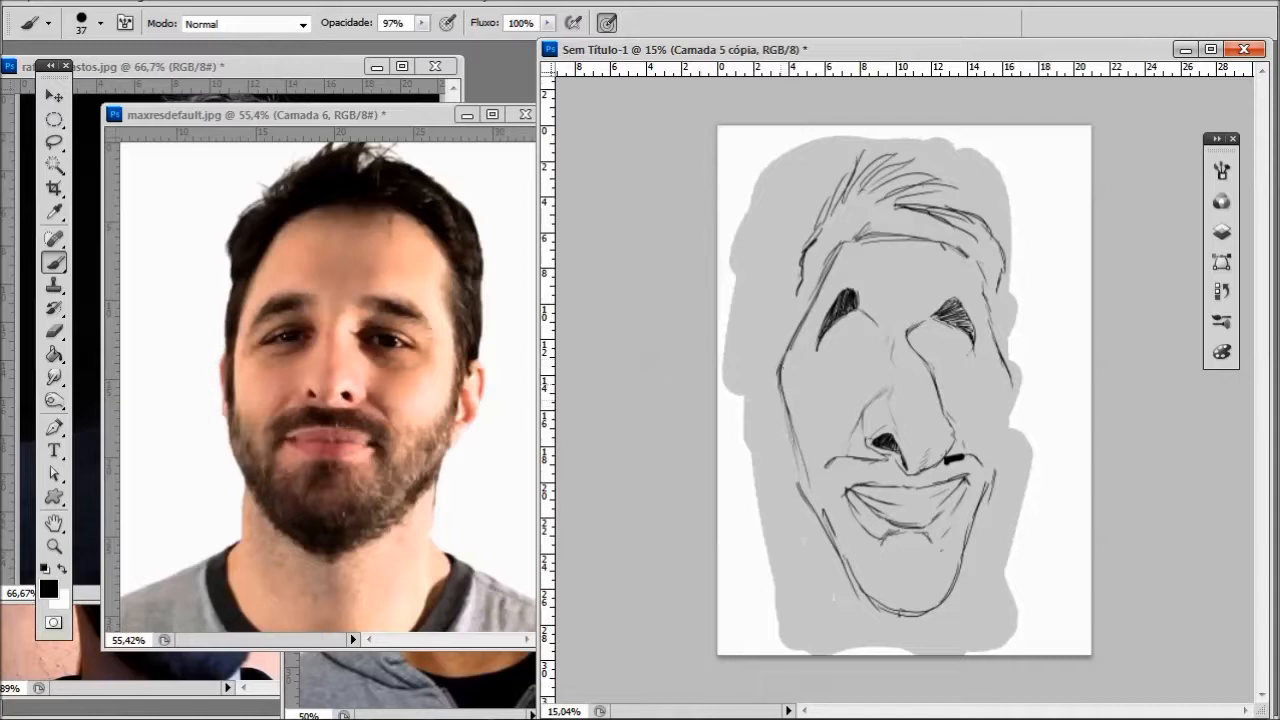
pyautogui.moveTo(781, 393); pyautogui.dragTo(809, 493)
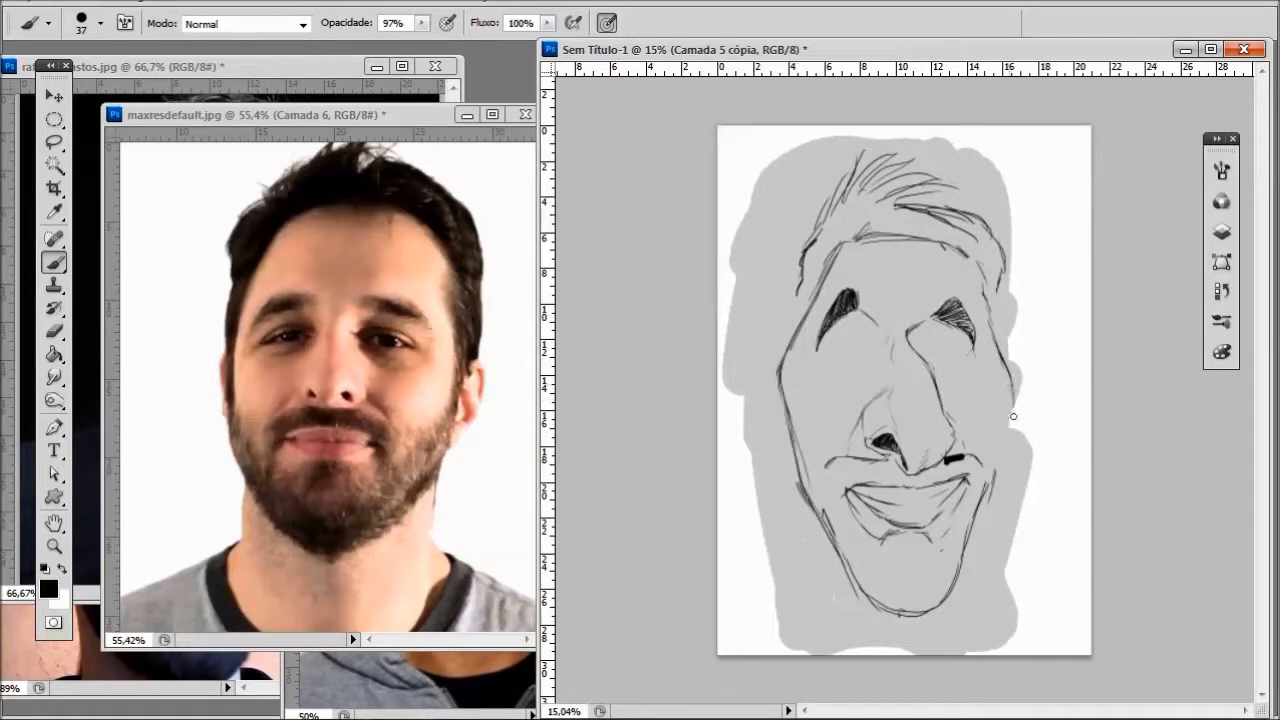
# - Redraw the jaw as long lines tapering from the cheekbones to a lower, flattened chin
pyautogui.moveTo(783, 392); pyautogui.dragTo(799, 506)
pyautogui.moveTo(788, 432); pyautogui.dragTo(823, 557)
pyautogui.moveTo(796, 455)
pyautogui.mouseDown()
pyautogui.moveTo(845, 580)
pyautogui.moveTo(915, 645)
pyautogui.moveTo(960, 598)
pyautogui.moveTo(1010, 428)
pyautogui.mouseUp()
pyautogui.moveTo(808, 474)
pyautogui.mouseDown()
pyautogui.moveTo(826, 529)
pyautogui.moveTo(911, 612)
pyautogui.moveTo(966, 526)
pyautogui.moveTo(1000, 436)
pyautogui.mouseUp()
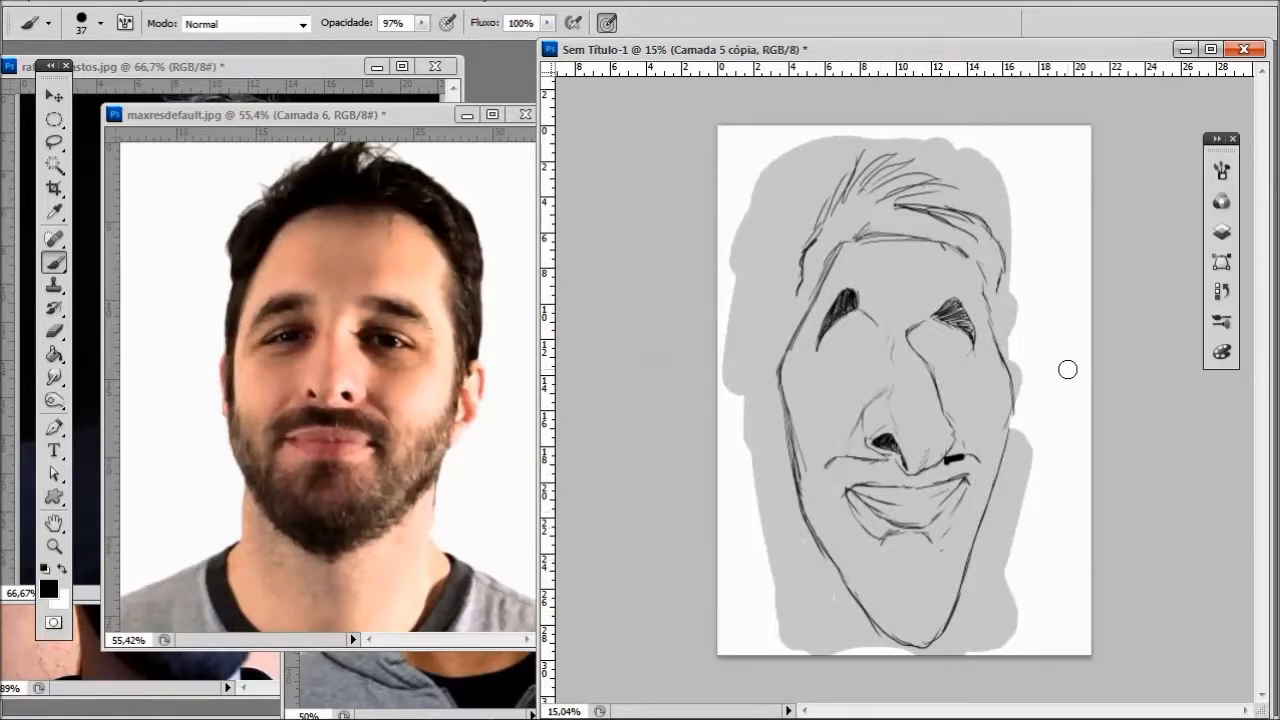
pyautogui.moveTo(866, 612)
pyautogui.mouseDown()
pyautogui.moveTo(928, 633)
pyautogui.moveTo(954, 590)
pyautogui.moveTo(886, 650)
pyautogui.moveTo(943, 648)
pyautogui.mouseUp()
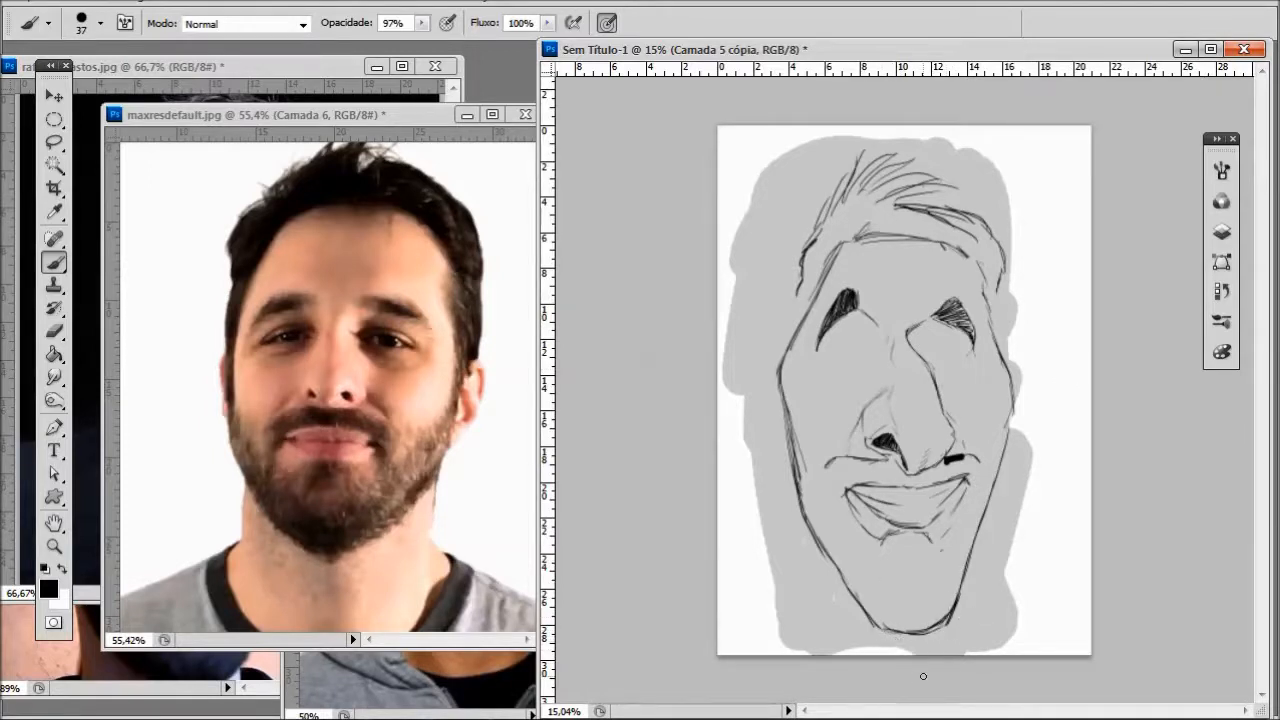
# - Draw the neck below the jaw and extend the outer hair contours down both sides to the cheekbones
pyautogui.moveTo(824, 558); pyautogui.dragTo(828, 653)
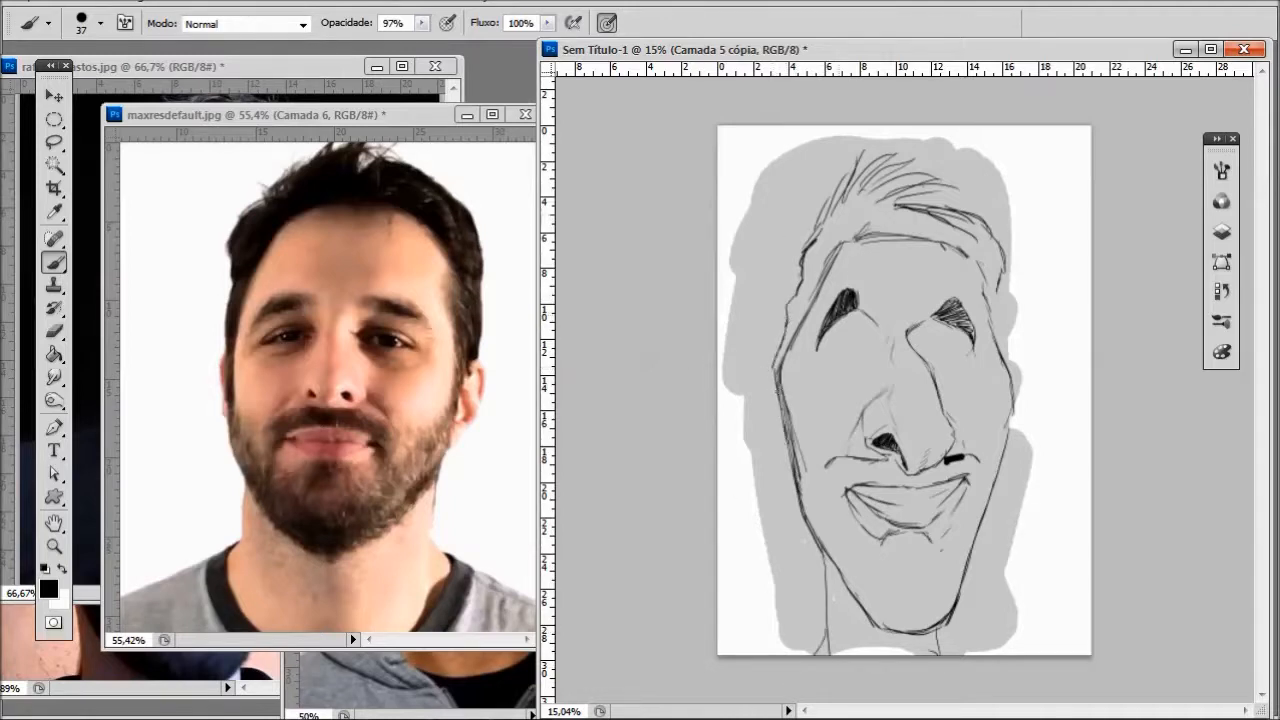
pyautogui.moveTo(998, 331)
pyautogui.mouseDown()
pyautogui.moveTo(1014, 414)
pyautogui.moveTo(975, 547)
pyautogui.mouseUp()
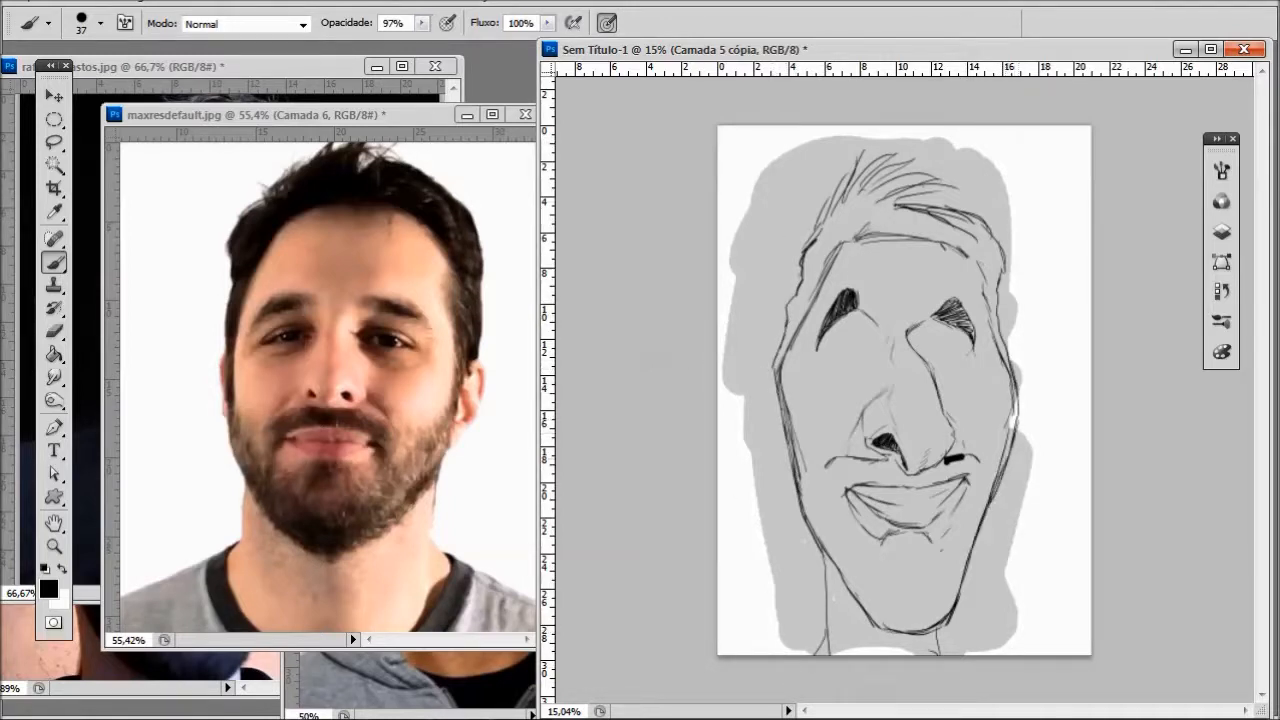
# - Hatch the beard's edge along the left cheek and around the left mouth corner, and outline both ears
pyautogui.moveTo(798, 442); pyautogui.dragTo(803, 468)
pyautogui.hotkey('ctrl', 'z')
pyautogui.moveTo(804, 450); pyautogui.dragTo(808, 477)
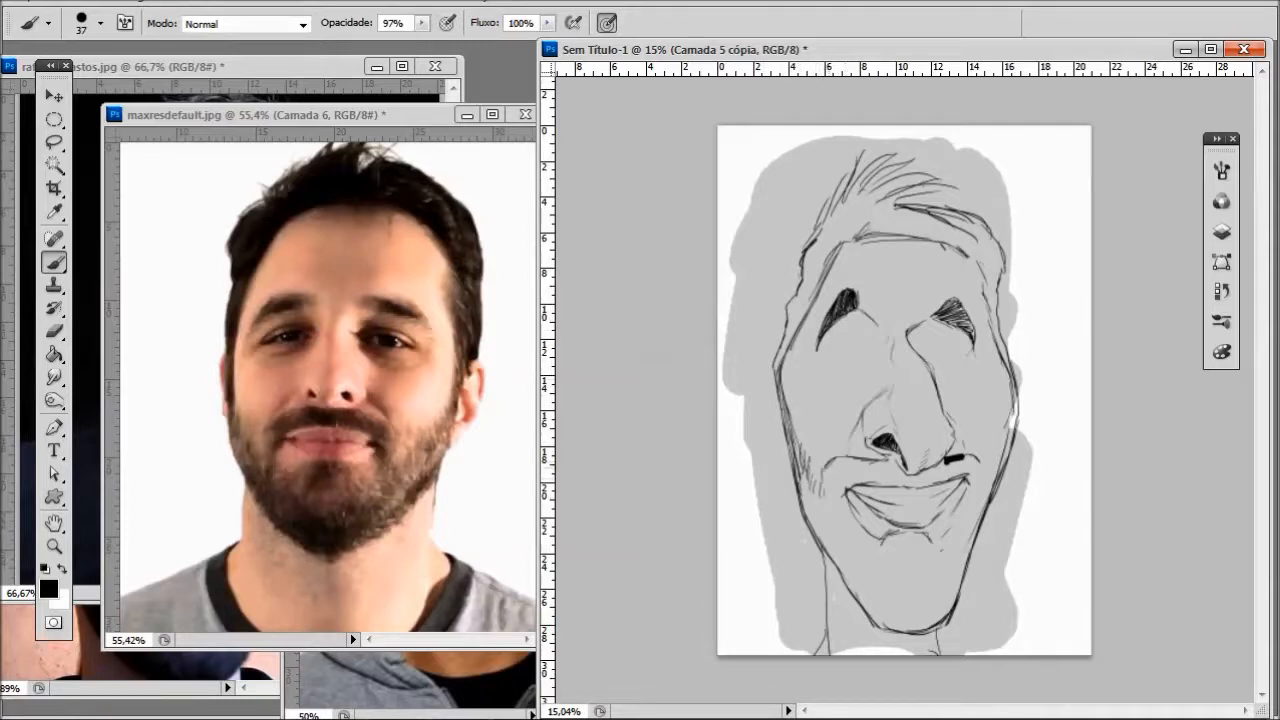
pyautogui.moveTo(817, 484); pyautogui.dragTo(852, 540)
pyautogui.moveTo(833, 498); pyautogui.dragTo(861, 535)
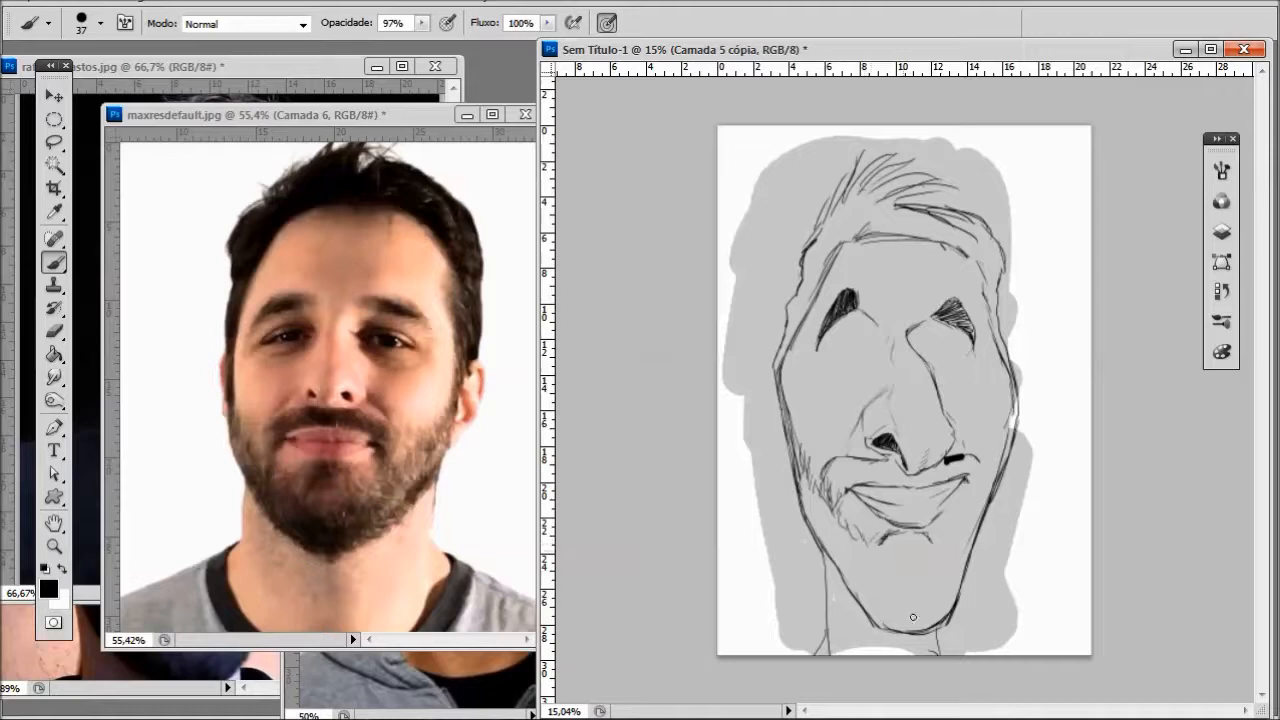
pyautogui.moveTo(772, 366)
pyautogui.mouseDown()
pyautogui.moveTo(764, 390)
pyautogui.moveTo(786, 458)
pyautogui.mouseUp()
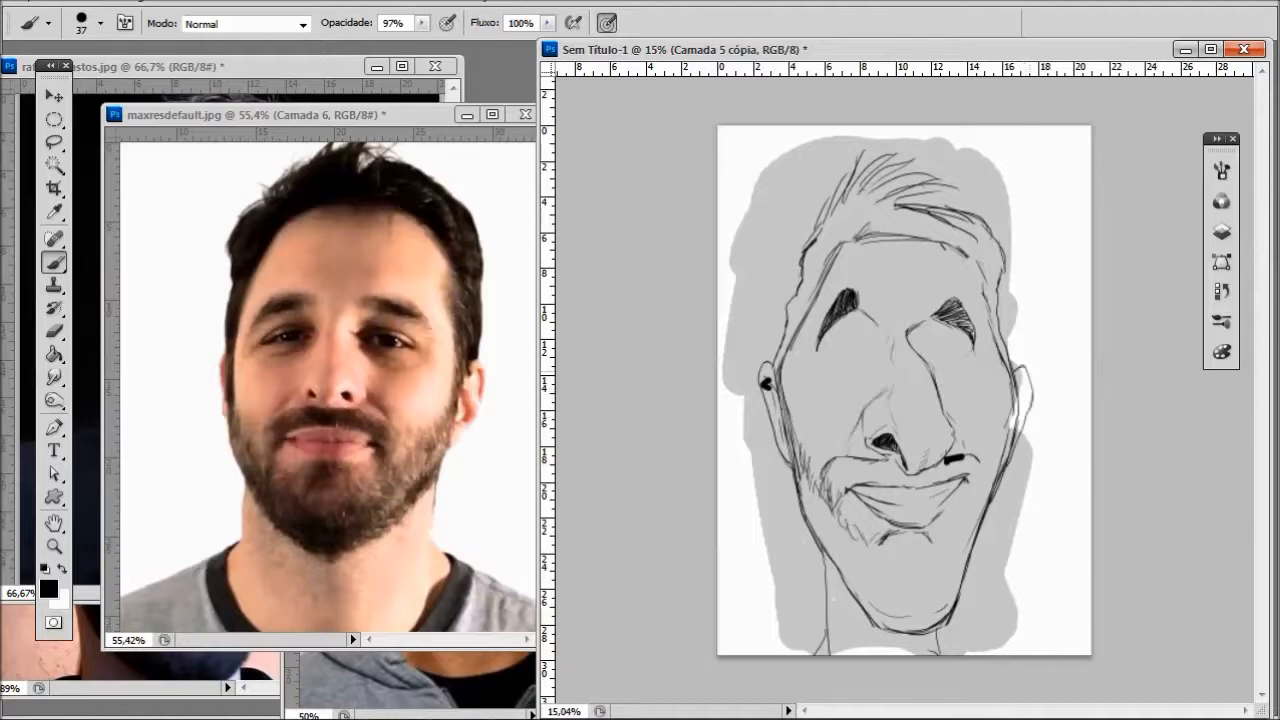
# - Draw the eye sockets from the brows down beside the nose and outline half-closed eyes inside them
pyautogui.scroll(4, 859, 362)
pyautogui.moveTo(1259, 361); pyautogui.dragTo(1260, 393)
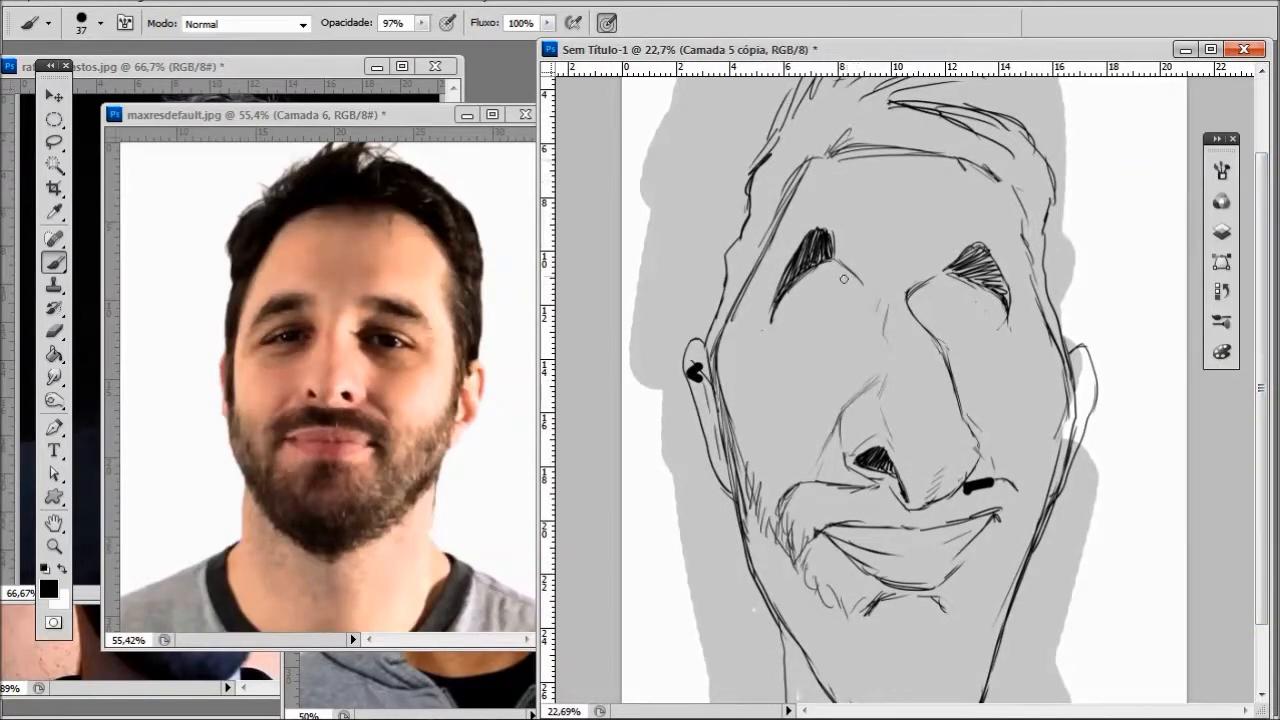
pyautogui.moveTo(834, 262); pyautogui.dragTo(858, 320)
pyautogui.moveTo(948, 275)
pyautogui.mouseDown()
pyautogui.moveTo(924, 305)
pyautogui.moveTo(962, 342)
pyautogui.mouseUp()
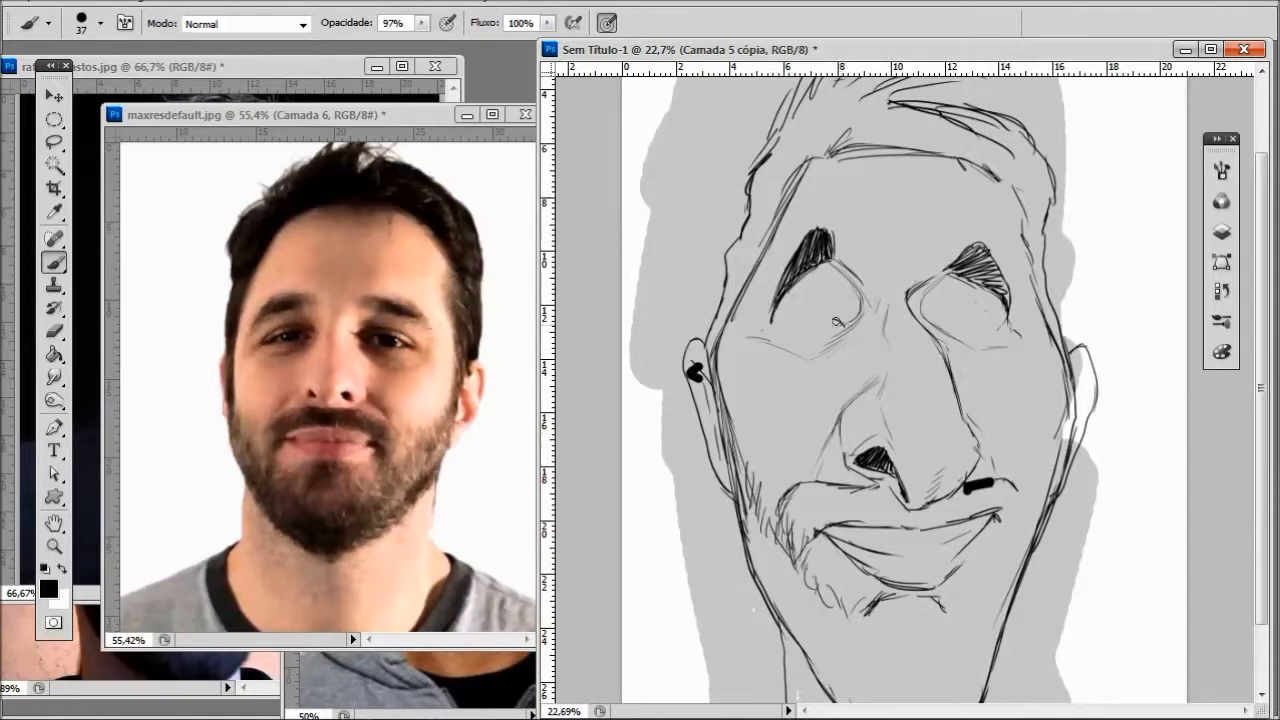
pyautogui.moveTo(845, 321); pyautogui.dragTo(786, 336)
pyautogui.moveTo(926, 313); pyautogui.dragTo(984, 326)
pyautogui.hotkey('ctrl', 'z')
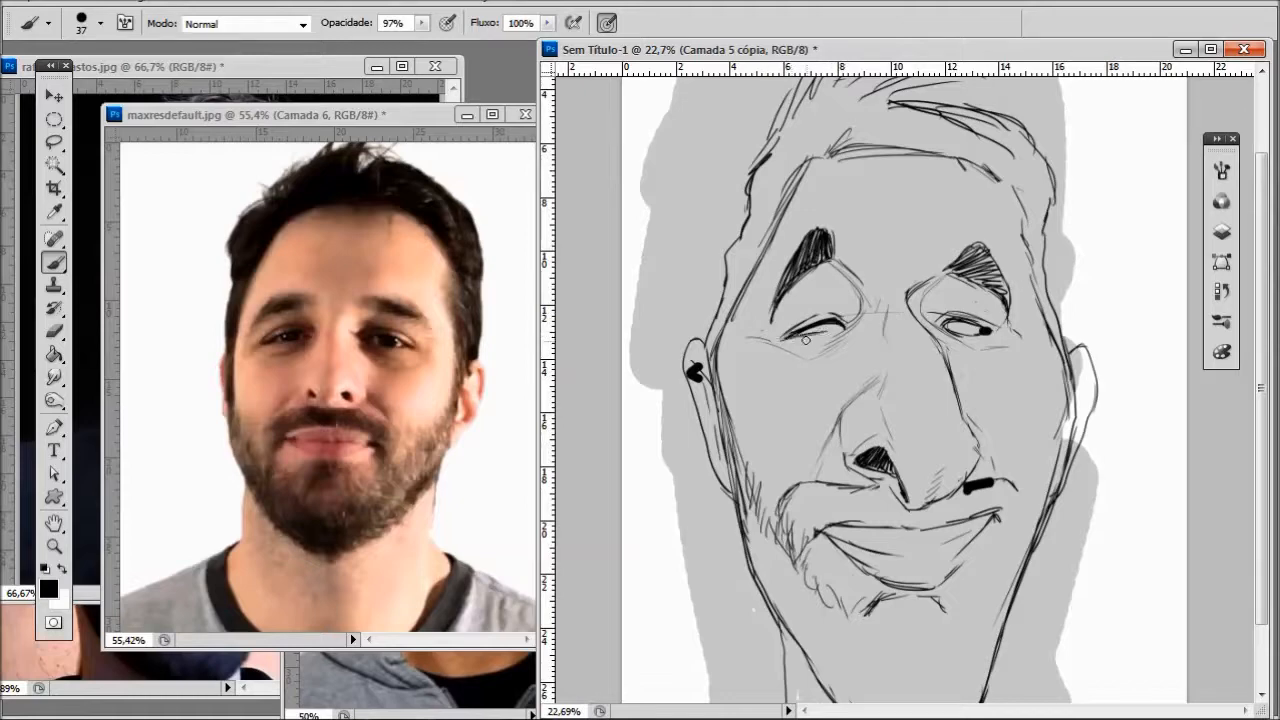
# - Draw and darken the iris in the right eye beneath the heavy upper eyelid
pyautogui.scroll(-2, 870, 273)
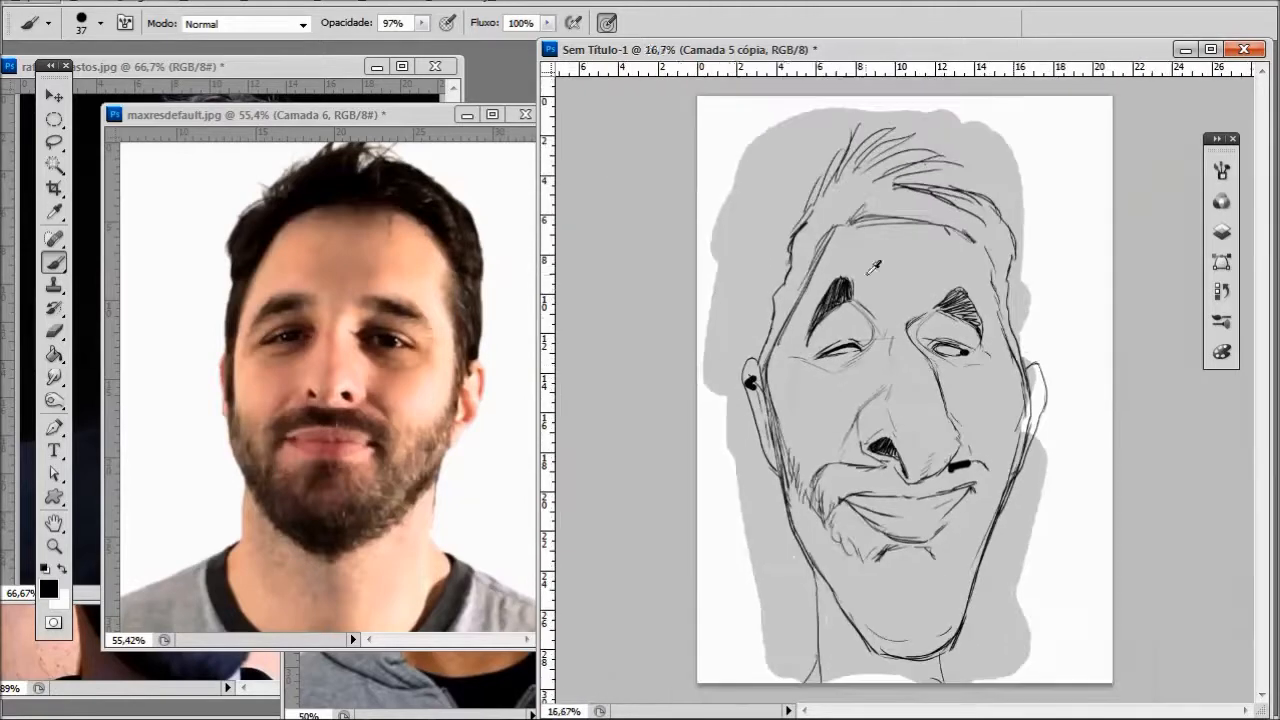
pyautogui.scroll(3, 945, 453)
pyautogui.scroll(1, 971, 340)
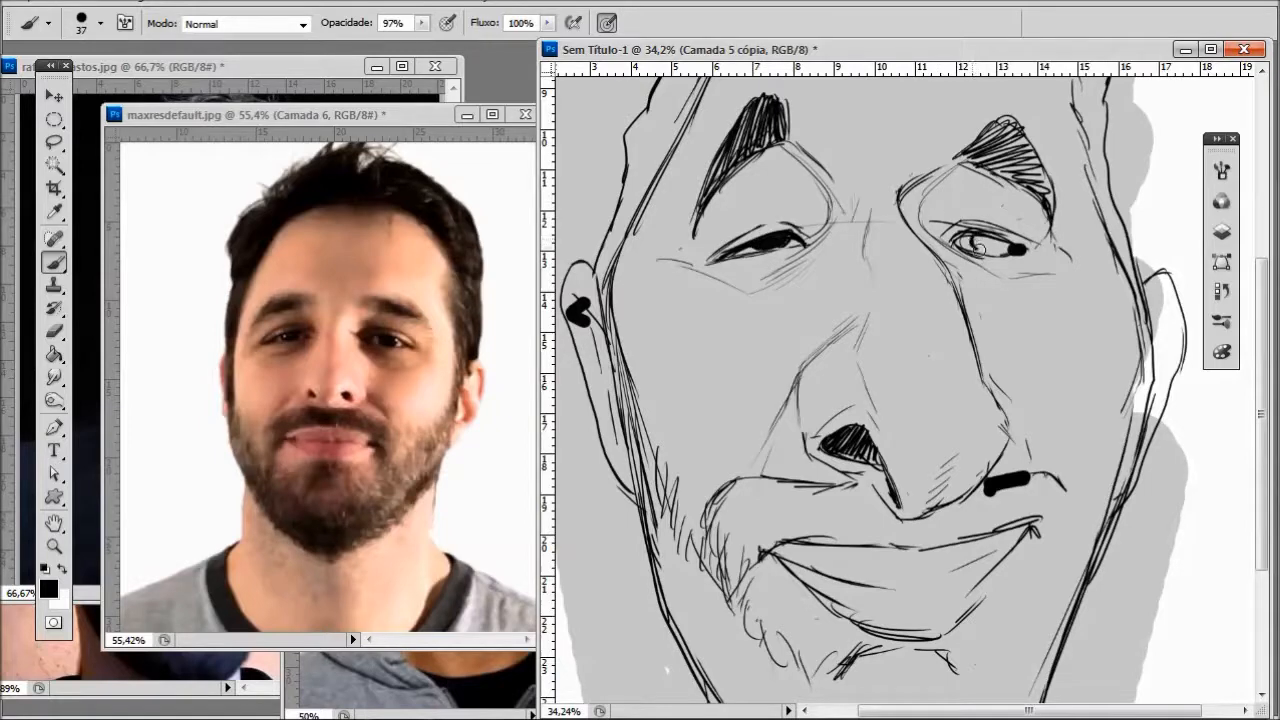
pyautogui.moveTo(1000, 245)
pyautogui.mouseDown()
pyautogui.moveTo(975, 240)
pyautogui.moveTo(985, 244)
pyautogui.mouseUp()
pyautogui.scroll(-12, 1029, 206)
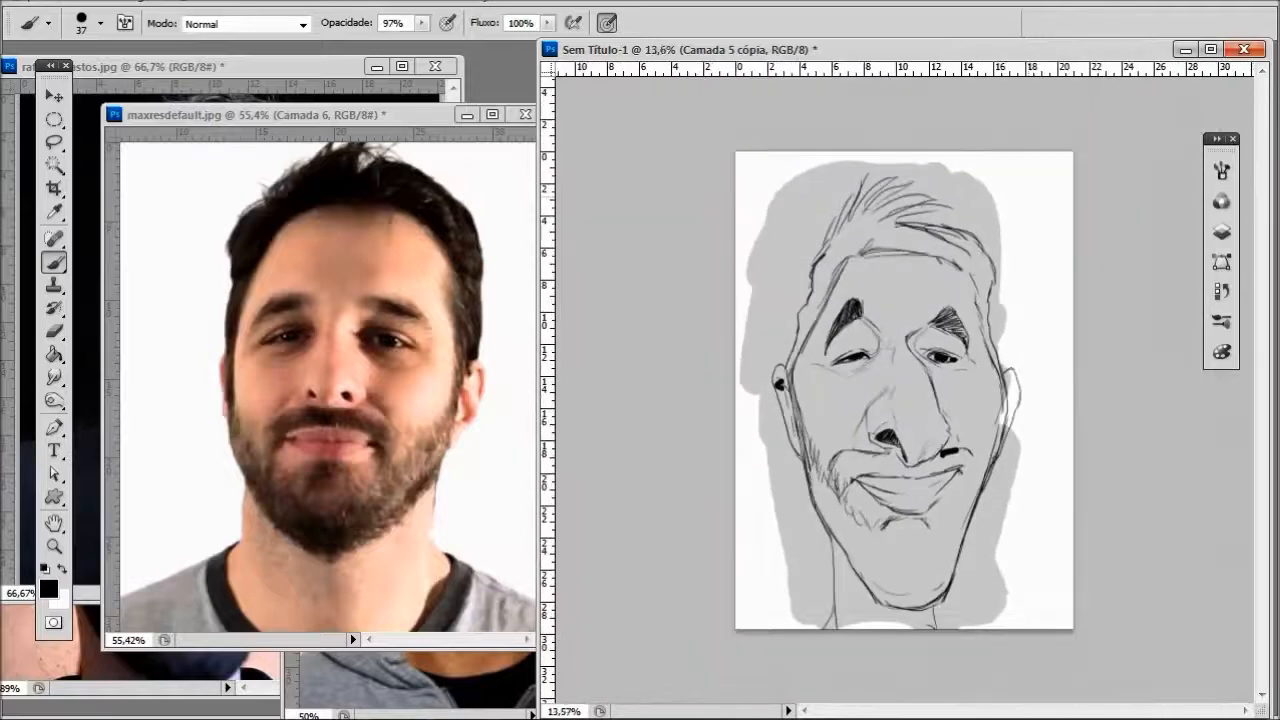
# - Erase the thick black marks under the right nostril and on the left ear with a 44-pixel eraser
pyautogui.scroll(2, 1029, 206)
pyautogui.scroll(6, 901, 434)
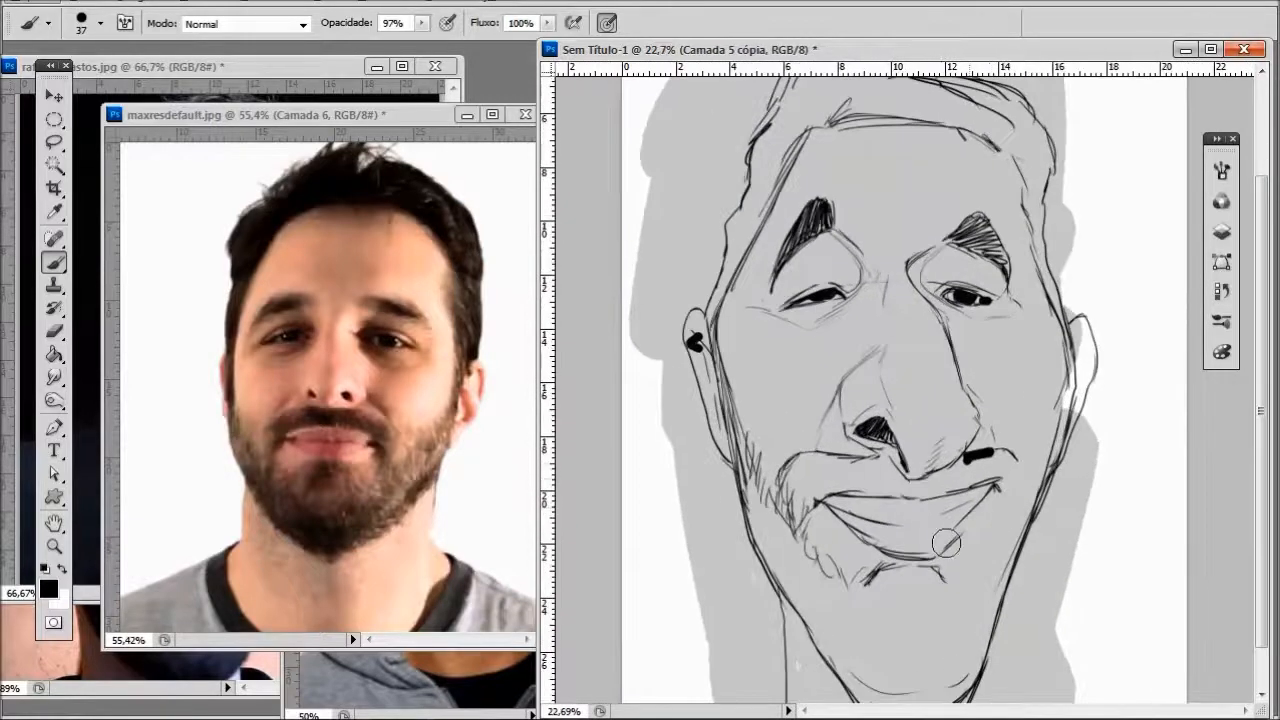
pyautogui.click(60, 326)
pyautogui.rightClick(1010, 462)
pyautogui.click(1071, 508)
pyautogui.moveTo(968, 466); pyautogui.dragTo(997, 456)
pyautogui.scroll(-5, 997, 456)
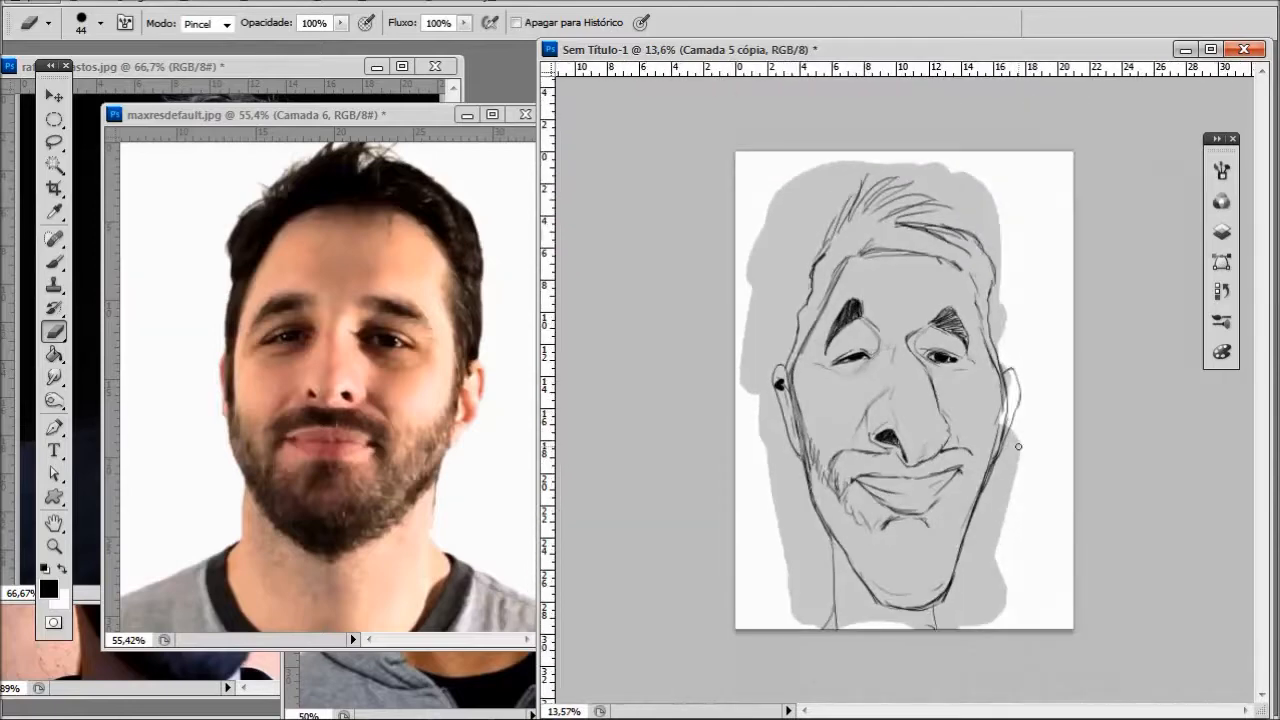
pyautogui.scroll(3, 1018, 446)
pyautogui.scroll(-2, 720, 413)
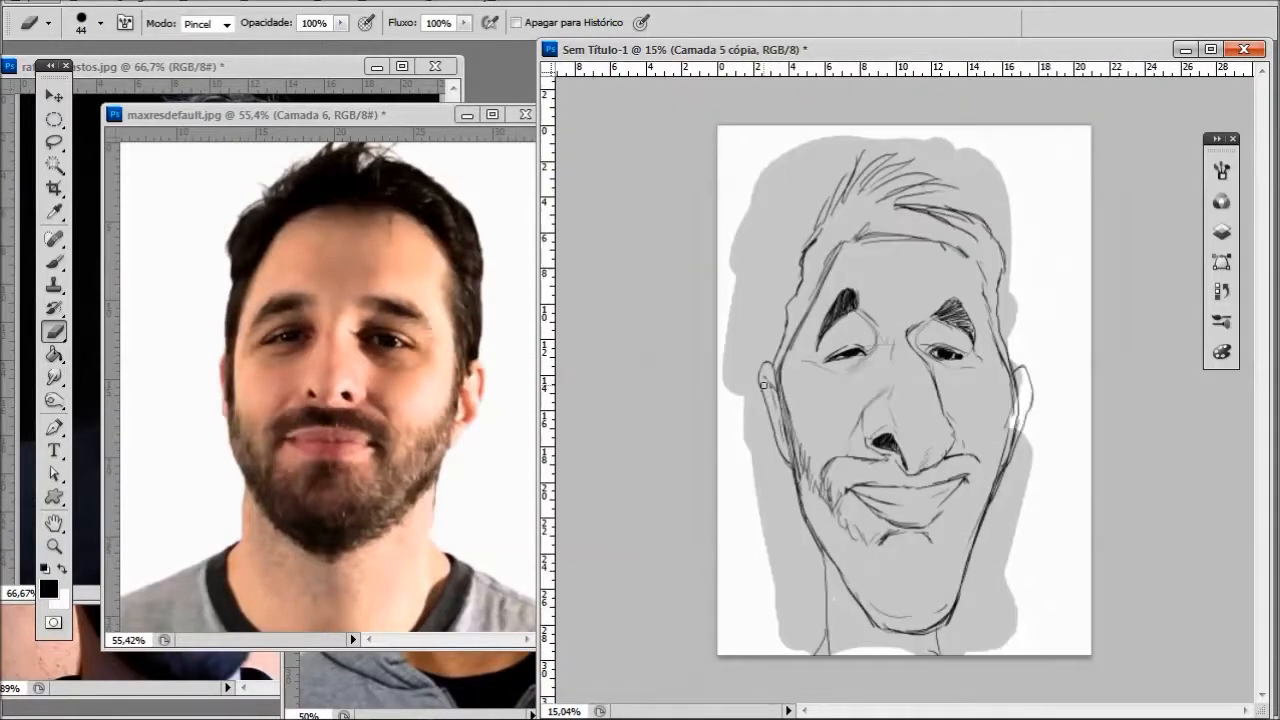
# - Scale the head sketch to about 90%, rotate it slightly counterclockwise and move it up the page
pyautogui.press('v')
pyautogui.click(1029, 153)
pyautogui.moveTo(1029, 157); pyautogui.dragTo(1014, 183)
pyautogui.click(1005, 23)
pyautogui.moveTo(965, 270); pyautogui.dragTo(981, 228)
pyautogui.moveTo(1031, 138); pyautogui.dragTo(1025, 146)
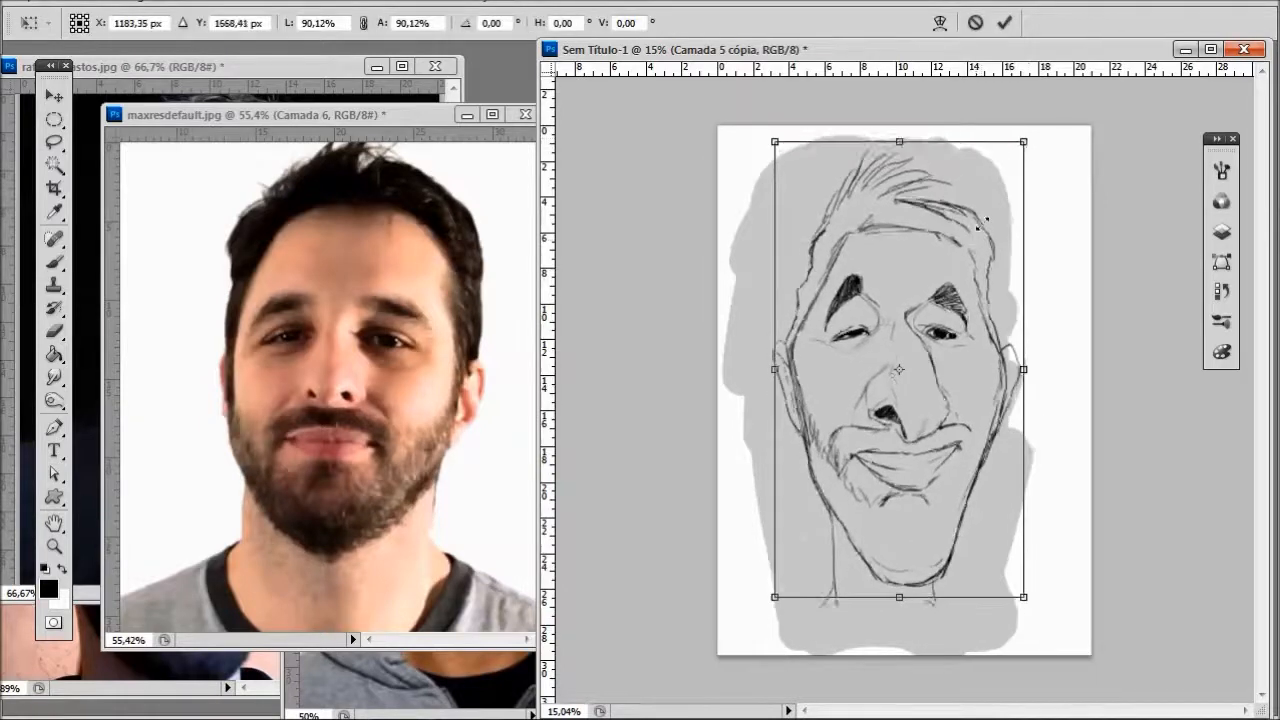
pyautogui.moveTo(983, 230); pyautogui.dragTo(982, 222)
pyautogui.moveTo(1041, 603); pyautogui.dragTo(1054, 593)
pyautogui.moveTo(1010, 129); pyautogui.dragTo(1003, 144)
pyautogui.moveTo(941, 324); pyautogui.dragTo(946, 315)
pyautogui.press('Return')
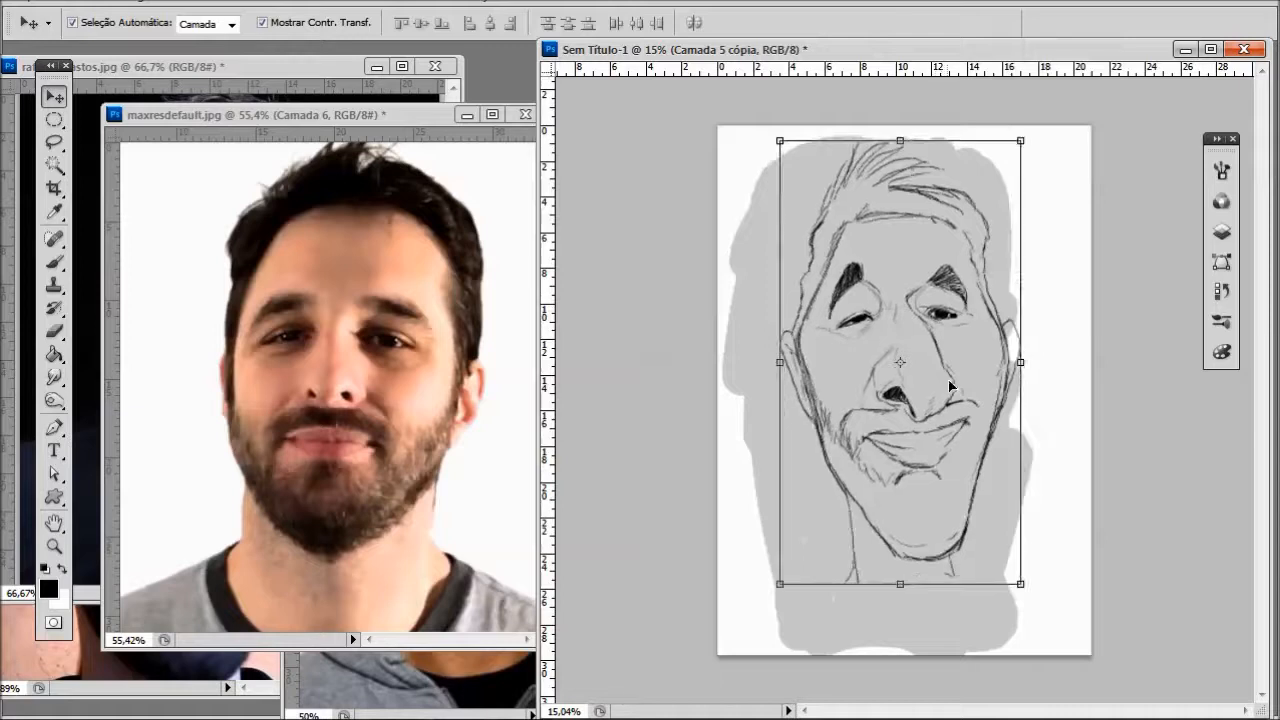
# - Draw a wider neck, sloping shoulders and a curved double collar line below the chin
pyautogui.press('b')
pyautogui.moveTo(848, 484); pyautogui.dragTo(834, 590)
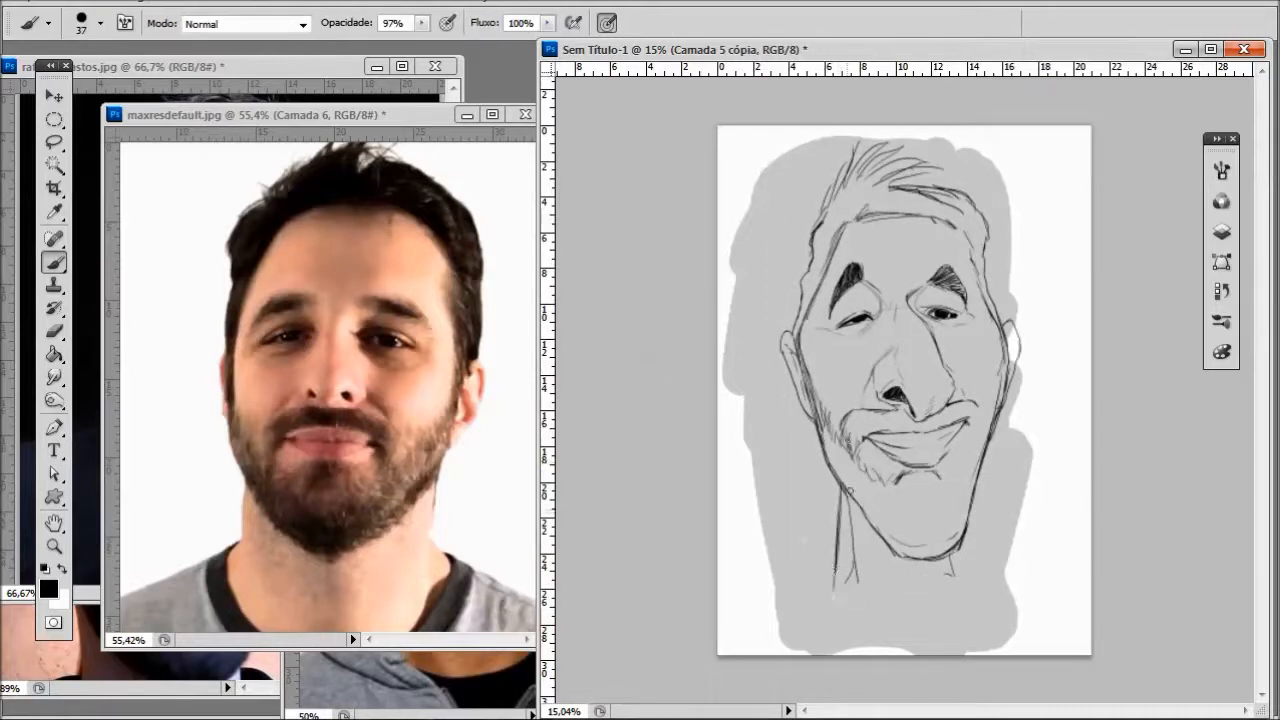
pyautogui.moveTo(952, 548)
pyautogui.mouseDown()
pyautogui.moveTo(996, 596)
pyautogui.moveTo(1025, 651)
pyautogui.mouseUp()
pyautogui.moveTo(822, 585); pyautogui.dragTo(965, 571)
pyautogui.moveTo(822, 600); pyautogui.dragTo(976, 583)
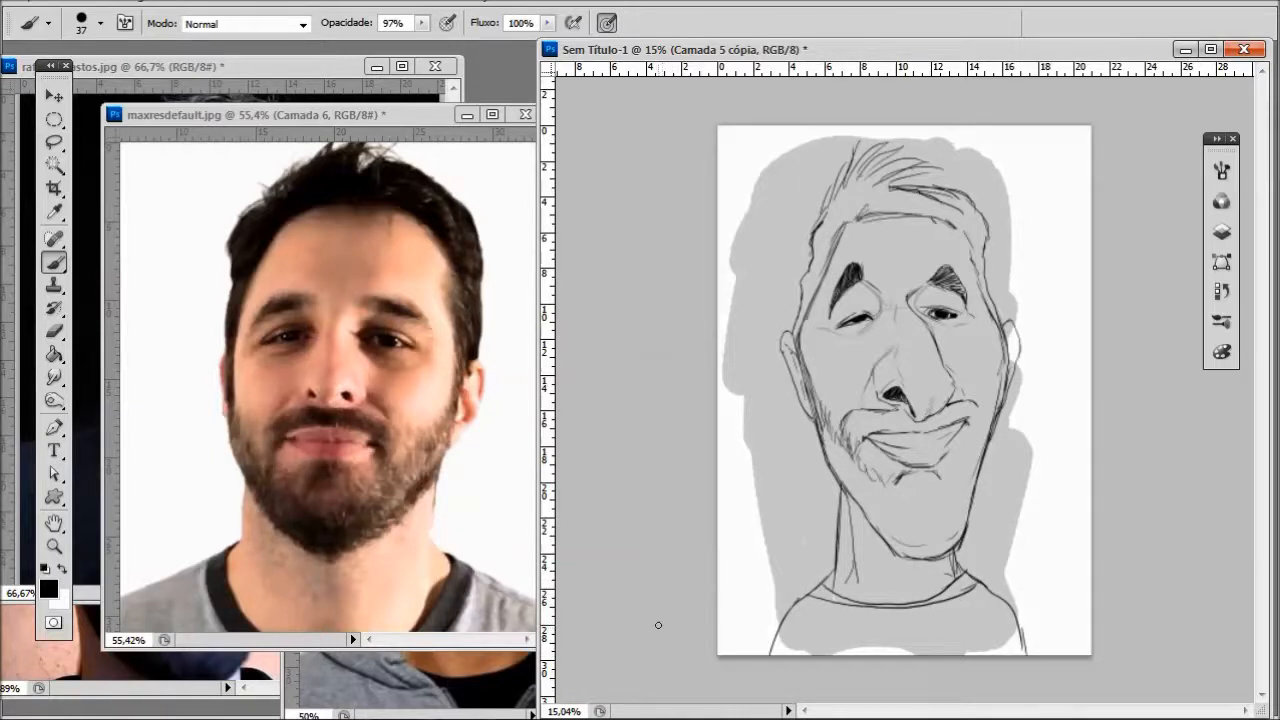
pyautogui.moveTo(828, 466); pyautogui.dragTo(868, 524)
# - Make the Camada 4 layer active and set the foreground color to a medium gray
pyautogui.click(1221, 231)
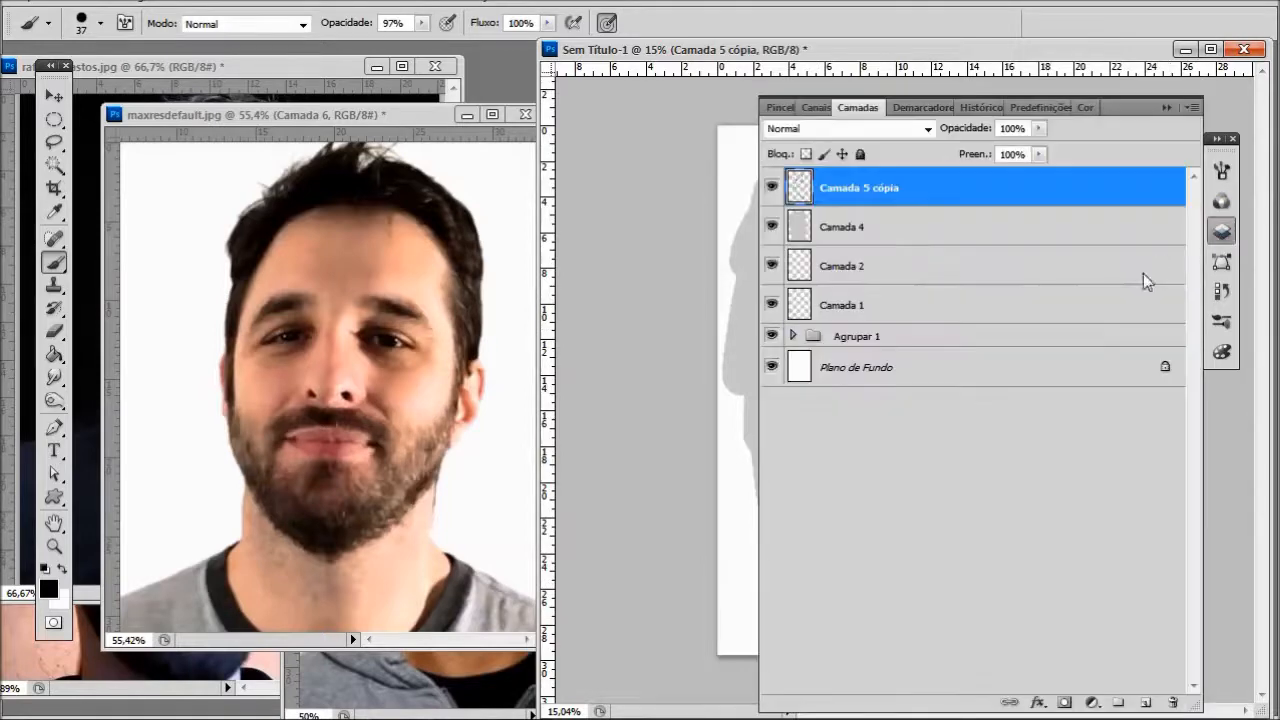
pyautogui.click(929, 221)
pyautogui.keyDown('alt'); pyautogui.click(990, 312); pyautogui.keyUp('alt')
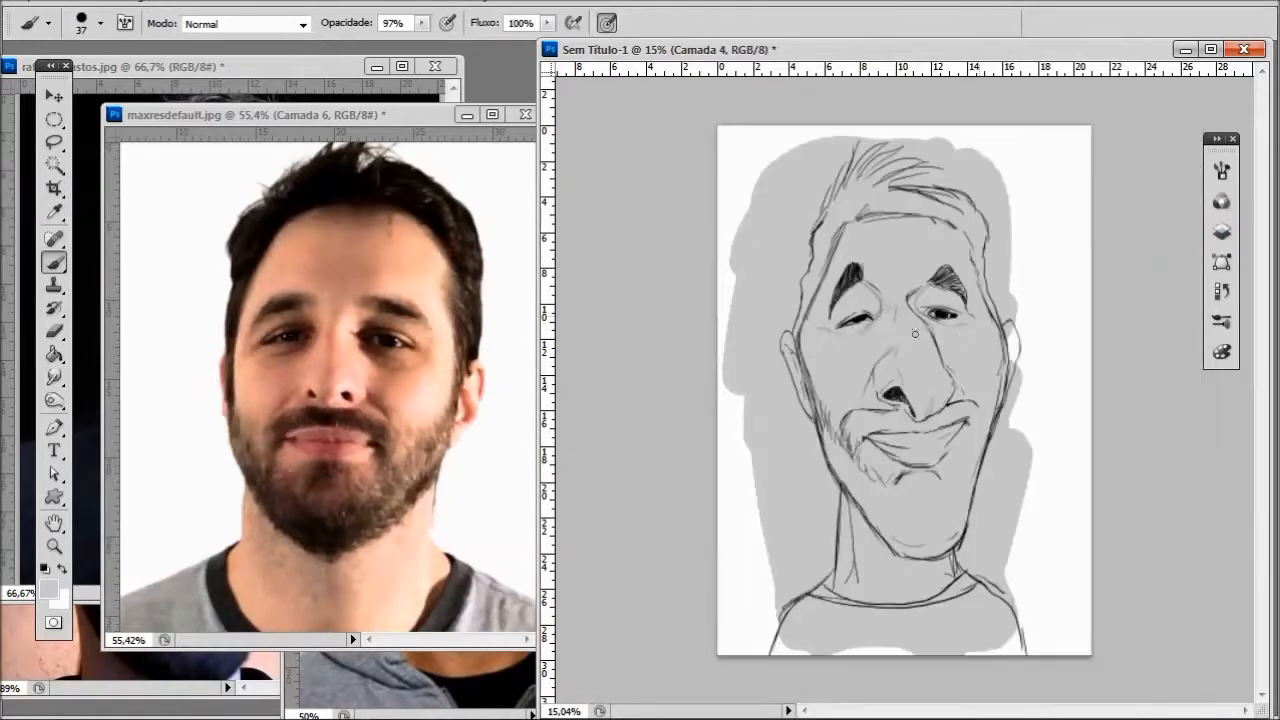
pyautogui.click(53, 592)
pyautogui.click(635, 334)
pyautogui.click(1097, 206)
# - Shade the eye sockets and the nose with a 102-pixel brush, using pen pressure for opacity but not size
pyautogui.click(447, 23)
pyautogui.rightClick(942, 377)
pyautogui.moveTo(1004, 419); pyautogui.dragTo(1063, 419)
pyautogui.click(864, 308)
pyautogui.click(607, 23)
pyautogui.moveTo(860, 288)
pyautogui.mouseDown()
pyautogui.moveTo(870, 302)
pyautogui.moveTo(840, 328)
pyautogui.moveTo(848, 308)
pyautogui.mouseUp()
pyautogui.moveTo(940, 288)
pyautogui.mouseDown()
pyautogui.moveTo(918, 302)
pyautogui.moveTo(960, 317)
pyautogui.moveTo(930, 305)
pyautogui.moveTo(940, 355)
pyautogui.moveTo(866, 410)
pyautogui.moveTo(900, 395)
pyautogui.mouseUp()
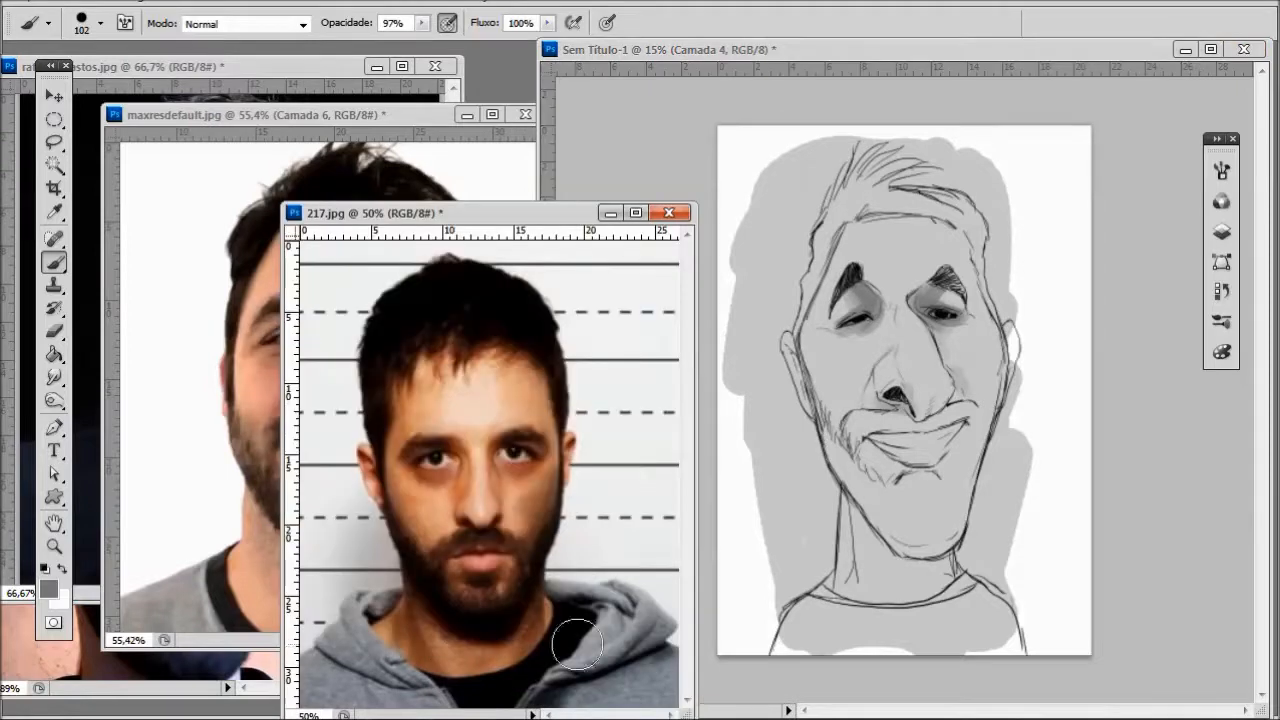
pyautogui.click(873, 318)
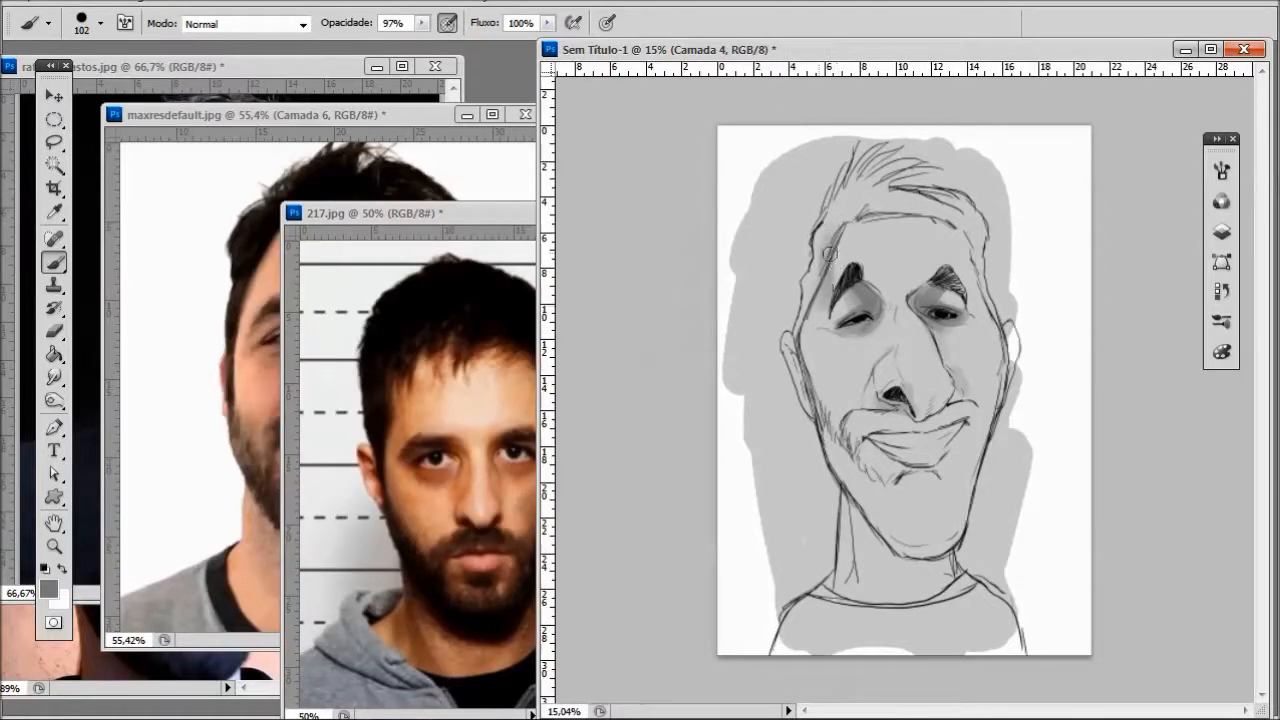
# - Shade the hairline, temples, sides of the nose, outer cheeks and right ear in medium gray
pyautogui.moveTo(885, 208)
pyautogui.mouseDown()
pyautogui.moveTo(962, 266)
pyautogui.moveTo(964, 238)
pyautogui.mouseUp()
pyautogui.moveTo(872, 290)
pyautogui.mouseDown()
pyautogui.moveTo(926, 284)
pyautogui.moveTo(874, 322)
pyautogui.moveTo(886, 350)
pyautogui.moveTo(876, 364)
pyautogui.mouseUp()
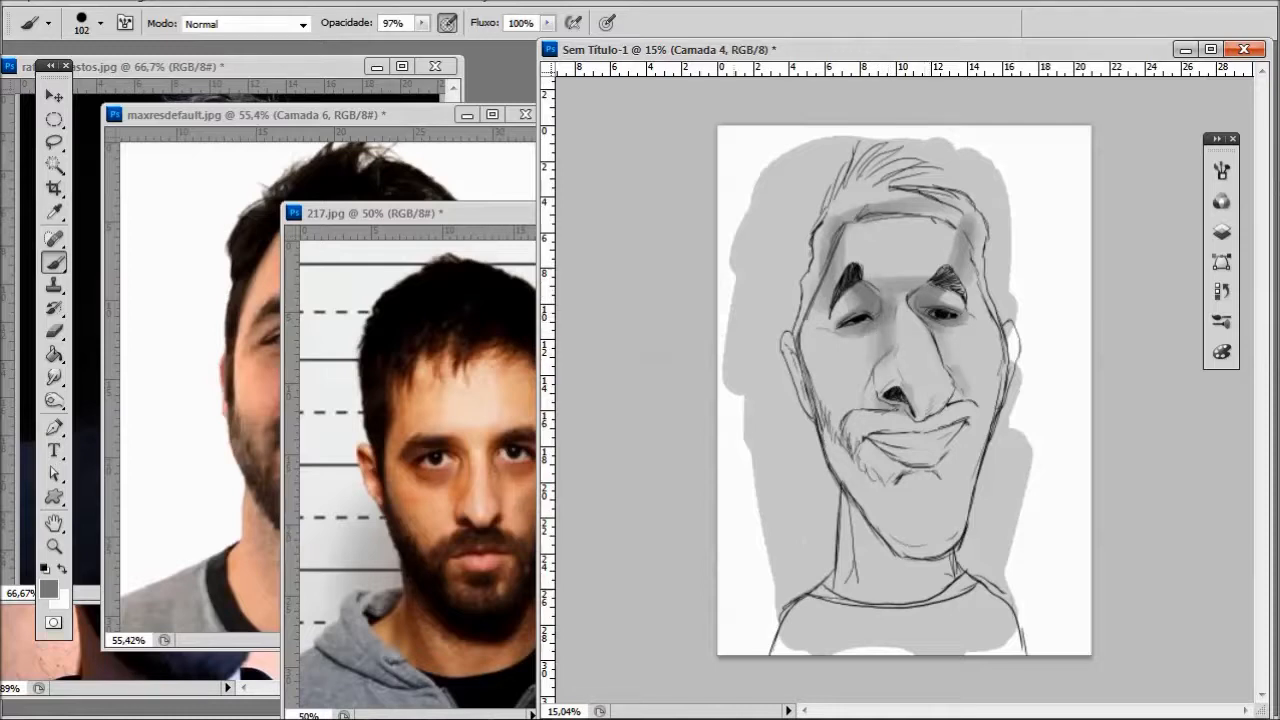
pyautogui.moveTo(802, 334)
pyautogui.mouseDown()
pyautogui.moveTo(840, 415)
pyautogui.moveTo(812, 372)
pyautogui.mouseUp()
pyautogui.moveTo(994, 338); pyautogui.dragTo(984, 408)
pyautogui.moveTo(1009, 328); pyautogui.dragTo(1001, 391)
# - Shade the mouth area, lower jaw, neck and shirt, and deepen the gray along the hairline and left temple
pyautogui.moveTo(952, 430)
pyautogui.mouseDown()
pyautogui.moveTo(885, 438)
pyautogui.moveTo(938, 455)
pyautogui.mouseUp()
pyautogui.moveTo(845, 480)
pyautogui.mouseDown()
pyautogui.moveTo(888, 577)
pyautogui.moveTo(921, 615)
pyautogui.moveTo(940, 549)
pyautogui.mouseUp()
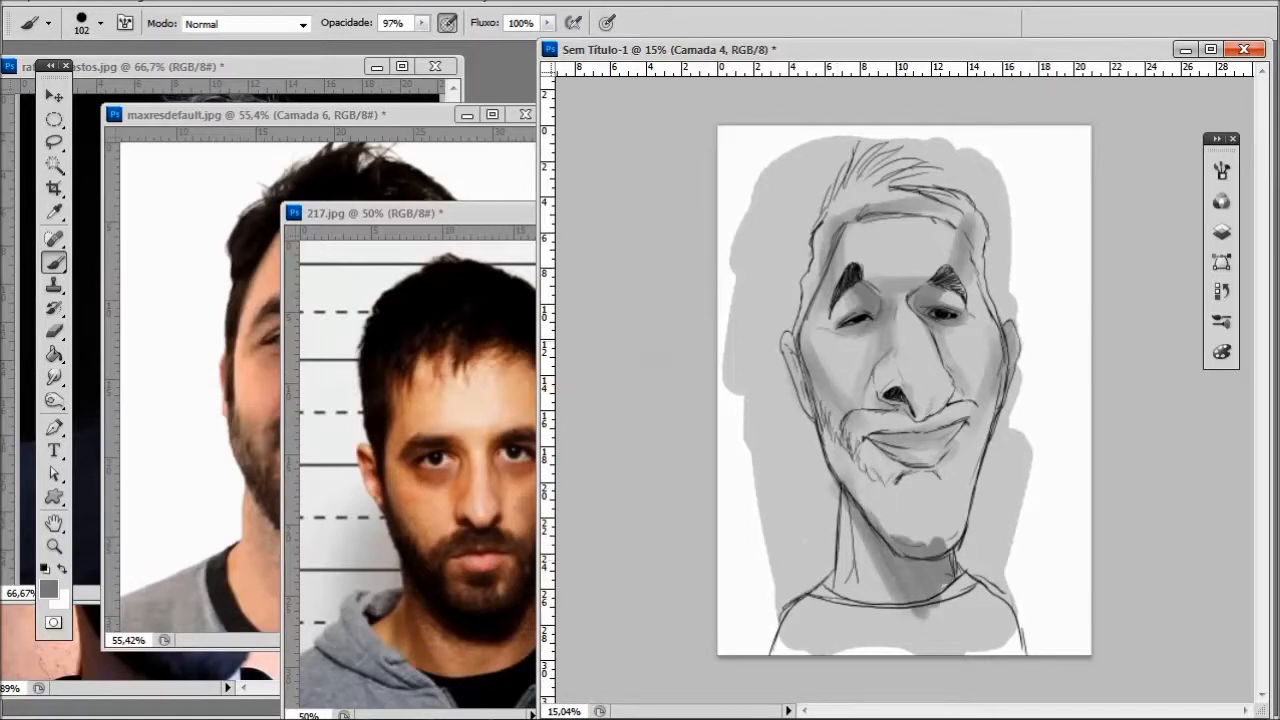
pyautogui.moveTo(850, 222); pyautogui.dragTo(923, 218)
pyautogui.moveTo(812, 288); pyautogui.dragTo(804, 380)
pyautogui.moveTo(840, 500)
pyautogui.mouseDown()
pyautogui.moveTo(842, 600)
pyautogui.moveTo(785, 645)
pyautogui.moveTo(960, 640)
pyautogui.moveTo(1005, 625)
pyautogui.moveTo(1015, 600)
pyautogui.mouseUp()
# - Choose a darker gray and block in the moustache, beard and hair down both temples
pyautogui.press('i')
pyautogui.click(52, 592)
pyautogui.click(630, 390)
pyautogui.click(1100, 206)
pyautogui.moveTo(838, 446)
pyautogui.mouseDown()
pyautogui.moveTo(854, 460)
pyautogui.moveTo(846, 474)
pyautogui.moveTo(856, 424)
pyautogui.moveTo(970, 410)
pyautogui.moveTo(930, 505)
pyautogui.moveTo(840, 470)
pyautogui.moveTo(870, 525)
pyautogui.moveTo(895, 487)
pyautogui.moveTo(940, 535)
pyautogui.moveTo(870, 505)
pyautogui.moveTo(935, 500)
pyautogui.moveTo(976, 434)
pyautogui.moveTo(951, 508)
pyautogui.moveTo(885, 510)
pyautogui.moveTo(905, 552)
pyautogui.moveTo(800, 615)
pyautogui.moveTo(949, 595)
pyautogui.mouseUp()
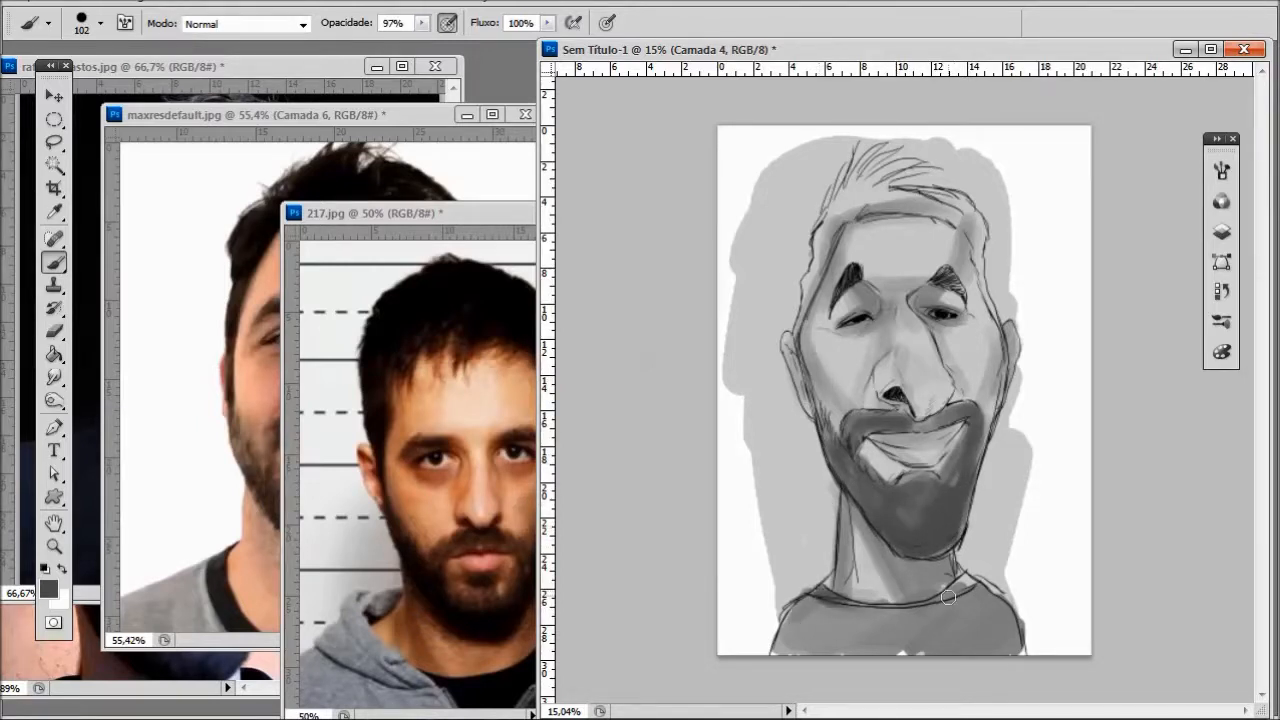
pyautogui.moveTo(850, 190)
pyautogui.mouseDown()
pyautogui.moveTo(789, 347)
pyautogui.moveTo(865, 200)
pyautogui.moveTo(900, 205)
pyautogui.moveTo(915, 190)
pyautogui.moveTo(942, 202)
pyautogui.moveTo(976, 235)
pyautogui.moveTo(988, 304)
pyautogui.mouseUp()
# - Paint white highlights under the eyes, on the forehead and on both sides of the shirt with an 82-pixel brush
pyautogui.rightClick(982, 260)
pyautogui.rightClick(905, 335)
pyautogui.write('82')
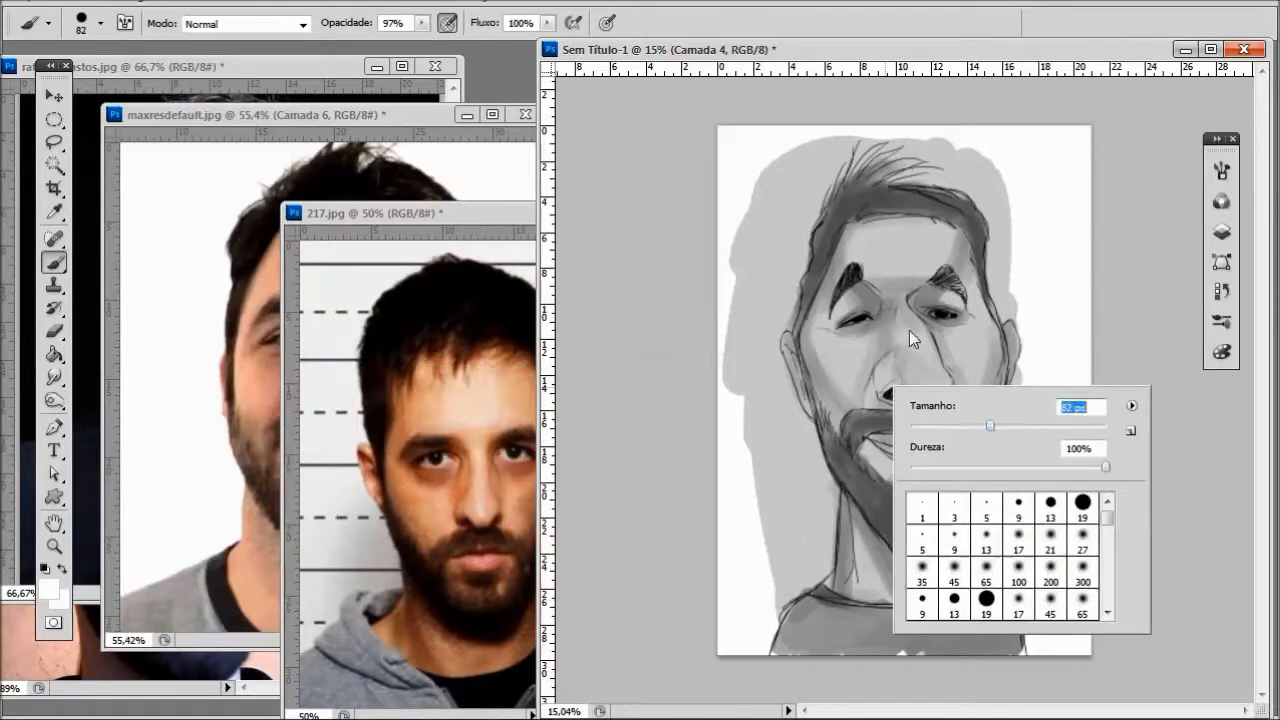
pyautogui.press('Return')
pyautogui.moveTo(872, 335); pyautogui.dragTo(821, 344)
pyautogui.moveTo(954, 332); pyautogui.dragTo(970, 328)
pyautogui.moveTo(872, 236)
pyautogui.mouseDown()
pyautogui.moveTo(920, 236)
pyautogui.moveTo(935, 254)
pyautogui.mouseUp()
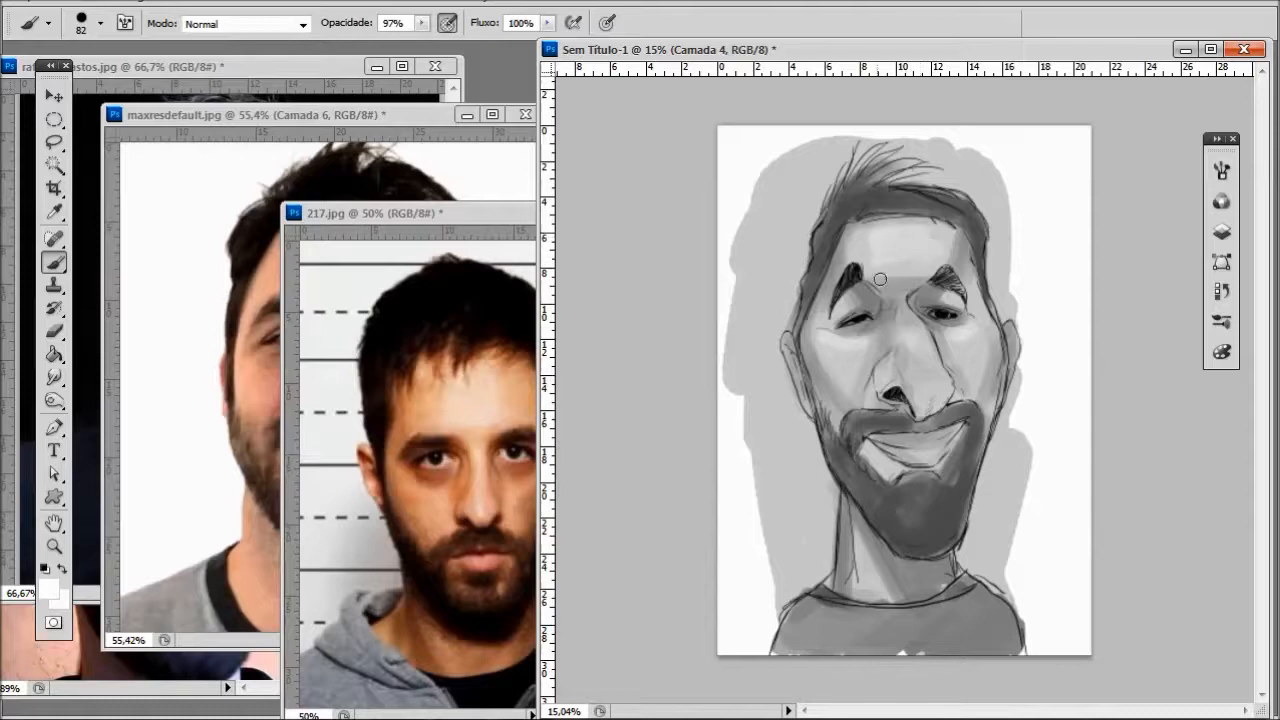
pyautogui.keyDown('alt'); pyautogui.click(900, 238); pyautogui.keyUp('alt')
pyautogui.moveTo(840, 606)
pyautogui.mouseDown()
pyautogui.moveTo(814, 611)
pyautogui.moveTo(808, 642)
pyautogui.mouseUp()
pyautogui.moveTo(968, 607)
pyautogui.mouseDown()
pyautogui.moveTo(975, 625)
pyautogui.moveTo(950, 608)
pyautogui.mouseUp()
# - Cover the background around the figure with broad, soft gray strokes using a 401-pixel brush
pyautogui.moveTo(1024, 289)
pyautogui.mouseDown()
pyautogui.moveTo(1043, 214)
pyautogui.moveTo(1025, 235)
pyautogui.moveTo(1106, 273)
pyautogui.mouseUp()
pyautogui.keyDown('alt'); pyautogui.click(1020, 240); pyautogui.keyUp('alt')
pyautogui.keyDown('alt'); pyautogui.click(1023, 237); pyautogui.keyUp('alt')
pyautogui.rightClick(1032, 236)
pyautogui.moveTo(1031, 176)
pyautogui.mouseDown()
pyautogui.moveTo(1083, 257)
pyautogui.moveTo(1046, 406)
pyautogui.moveTo(1062, 605)
pyautogui.mouseUp()
pyautogui.moveTo(738, 310)
pyautogui.mouseDown()
pyautogui.moveTo(928, 97)
pyautogui.moveTo(734, 394)
pyautogui.moveTo(743, 616)
pyautogui.mouseUp()
pyautogui.keyDown('alt'); pyautogui.click(811, 506); pyautogui.keyUp('alt')
pyautogui.moveTo(748, 500)
pyautogui.mouseDown()
pyautogui.moveTo(746, 623)
pyautogui.moveTo(749, 563)
pyautogui.moveTo(780, 520)
pyautogui.moveTo(740, 277)
pyautogui.moveTo(1010, 133)
pyautogui.moveTo(1037, 286)
pyautogui.moveTo(1008, 526)
pyautogui.moveTo(1049, 654)
pyautogui.moveTo(1066, 137)
pyautogui.mouseUp()
pyautogui.moveTo(716, 206)
pyautogui.mouseDown()
pyautogui.moveTo(718, 264)
pyautogui.moveTo(783, 123)
pyautogui.moveTo(743, 177)
pyautogui.moveTo(1100, 134)
pyautogui.mouseUp()
pyautogui.keyDown('alt'); pyautogui.click(866, 643); pyautogui.keyUp('alt')
pyautogui.moveTo(735, 485)
pyautogui.mouseDown()
pyautogui.moveTo(750, 628)
pyautogui.moveTo(749, 512)
pyautogui.mouseUp()
pyautogui.moveTo(1092, 449)
pyautogui.mouseDown()
pyautogui.moveTo(1063, 497)
pyautogui.moveTo(1075, 657)
pyautogui.mouseUp()
# - Fill in both eyebrows with dark gray using a small brush
pyautogui.scroll(-2, 1089, 283)
pyautogui.scroll(5, 1089, 283)
pyautogui.scroll(3, 895, 328)
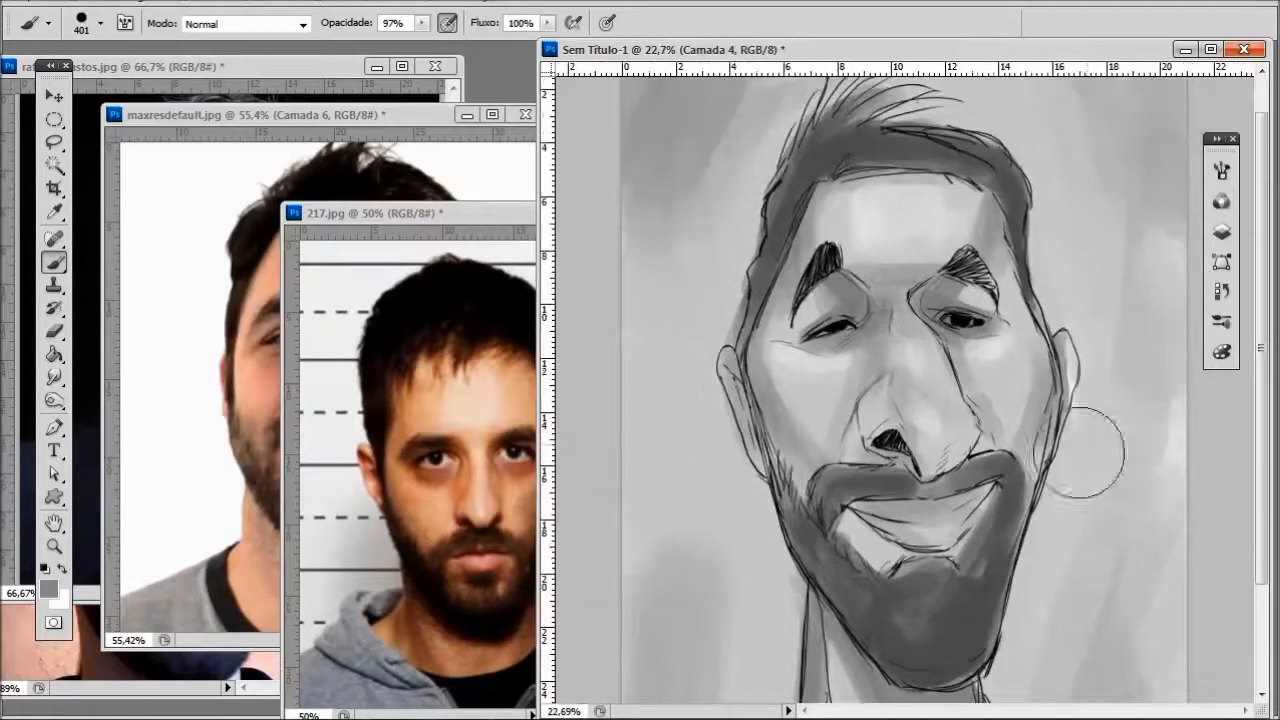
pyautogui.keyDown('alt'); pyautogui.click(821, 262); pyautogui.keyUp('alt')
pyautogui.rightClick(843, 272)
pyautogui.click(884, 314)
pyautogui.click(866, 257)
pyautogui.rightClick(907, 299)
pyautogui.click(962, 342)
pyautogui.click(820, 244)
pyautogui.moveTo(804, 256); pyautogui.dragTo(782, 300)
pyautogui.moveTo(976, 254)
pyautogui.mouseDown()
pyautogui.moveTo(1010, 298)
pyautogui.moveTo(1004, 288)
pyautogui.mouseUp()
# - Darken the front of the hair and the left sideburn down into the beard with a 37-pixel brush
pyautogui.moveTo(725, 266)
pyautogui.mouseDown()
pyautogui.moveTo(700, 372)
pyautogui.moveTo(784, 190)
pyautogui.moveTo(746, 200)
pyautogui.moveTo(738, 268)
pyautogui.mouseUp()
pyautogui.moveTo(776, 136); pyautogui.dragTo(900, 146)
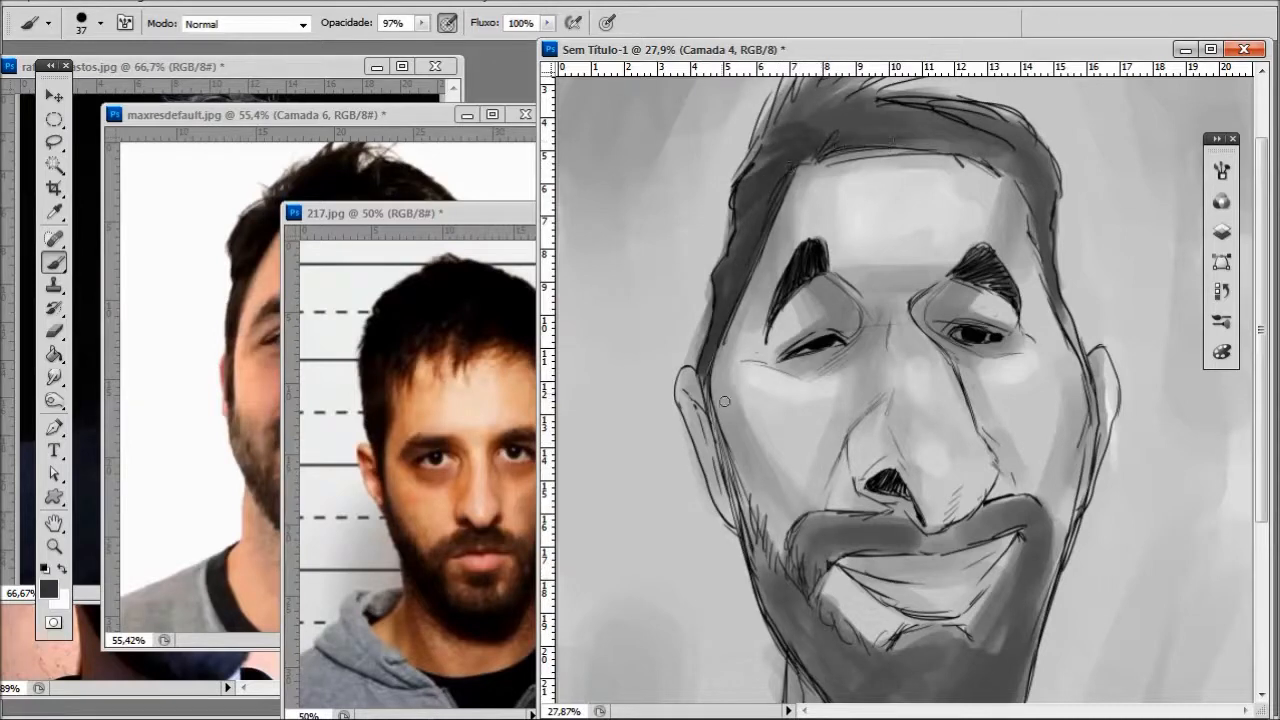
pyautogui.moveTo(725, 464)
pyautogui.mouseDown()
pyautogui.moveTo(742, 540)
pyautogui.moveTo(790, 640)
pyautogui.mouseUp()
pyautogui.moveTo(790, 590); pyautogui.dragTo(822, 672)
# - Deepen the tones of the beard around the mouth, the moustache and the chin with a 70-pixel brush
pyautogui.scroll(-3, 820, 600)
pyautogui.moveTo(806, 516); pyautogui.dragTo(846, 574)
pyautogui.moveTo(836, 530); pyautogui.dragTo(856, 574)
pyautogui.moveTo(913, 603)
pyautogui.mouseDown()
pyautogui.moveTo(955, 640)
pyautogui.moveTo(1010, 592)
pyautogui.mouseUp()
pyautogui.rightClick(1010, 592)
pyautogui.moveTo(883, 538); pyautogui.dragTo(936, 493)
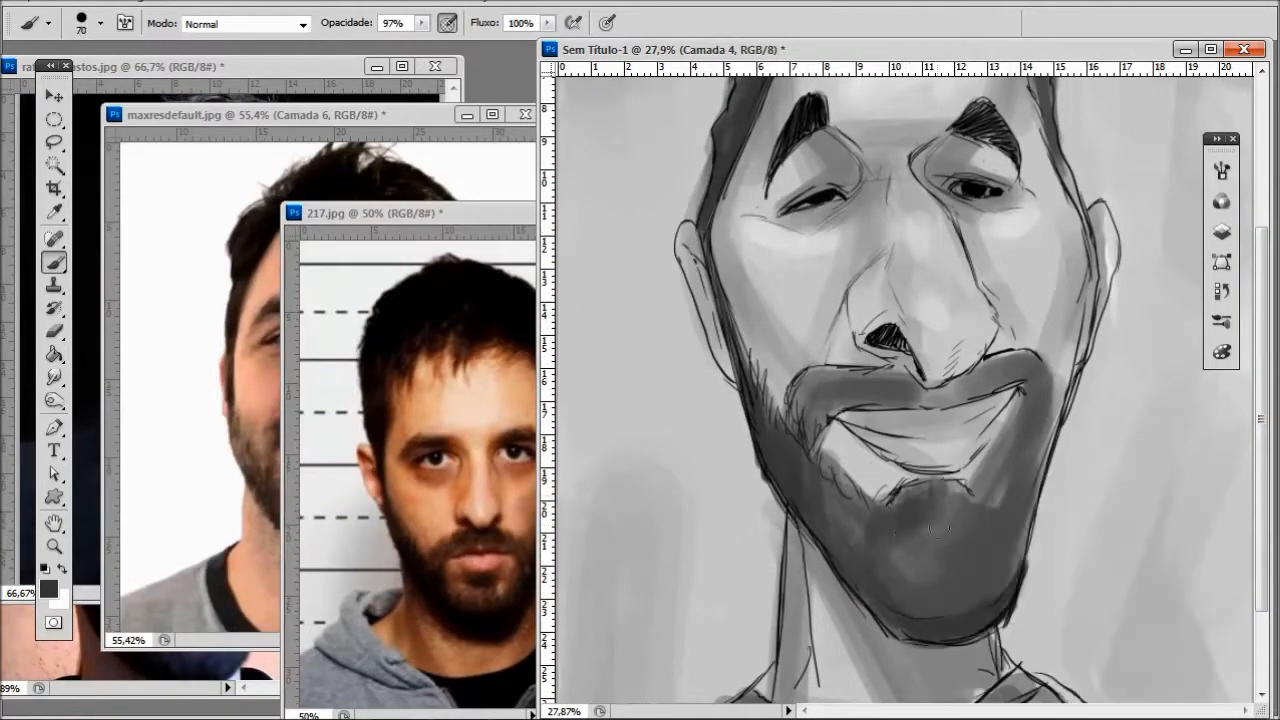
pyautogui.moveTo(820, 390); pyautogui.dragTo(880, 368)
pyautogui.moveTo(972, 386)
pyautogui.mouseDown()
pyautogui.moveTo(1015, 352)
pyautogui.moveTo(995, 465)
pyautogui.moveTo(960, 550)
pyautogui.moveTo(966, 519)
pyautogui.mouseUp()
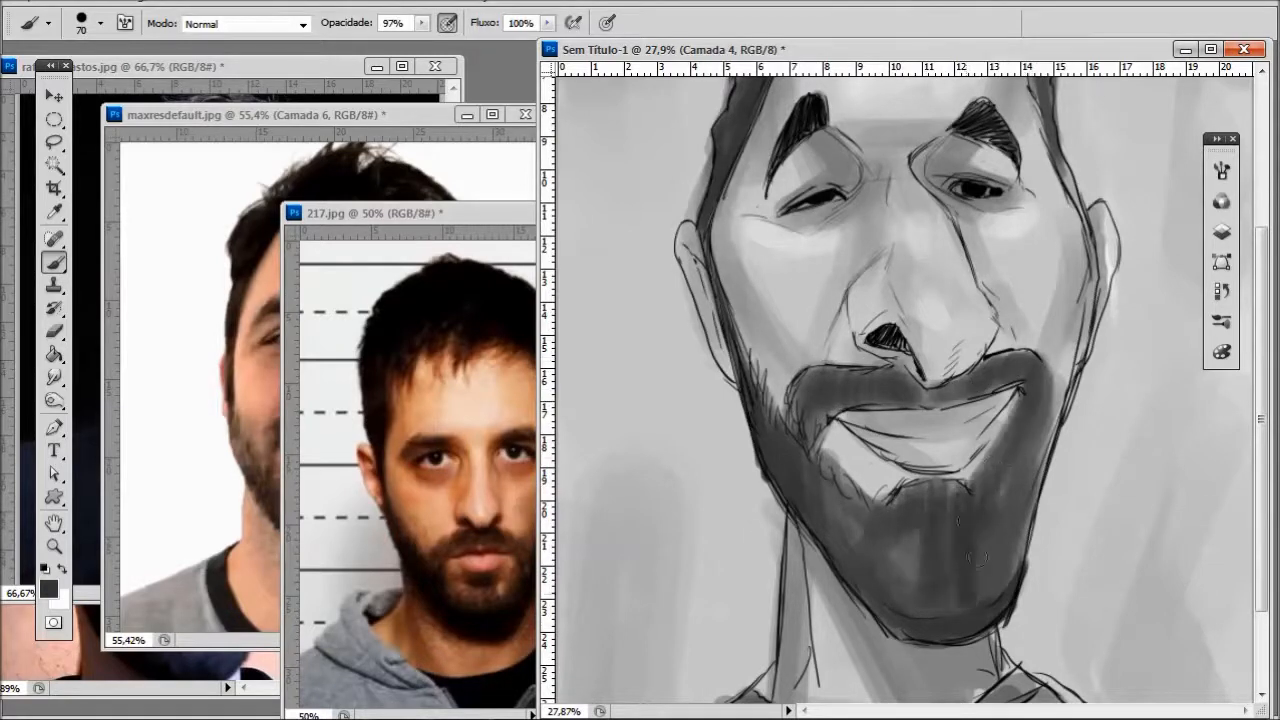
# - Darken the right sideburn and the beard's edge along the right jaw with a 36-pixel brush
pyautogui.rightClick(1085, 443)
pyautogui.moveTo(1068, 180)
pyautogui.mouseDown()
pyautogui.moveTo(1087, 258)
pyautogui.moveTo(1060, 418)
pyautogui.moveTo(1012, 577)
pyautogui.mouseUp()
pyautogui.scroll(-1, 1036, 488)
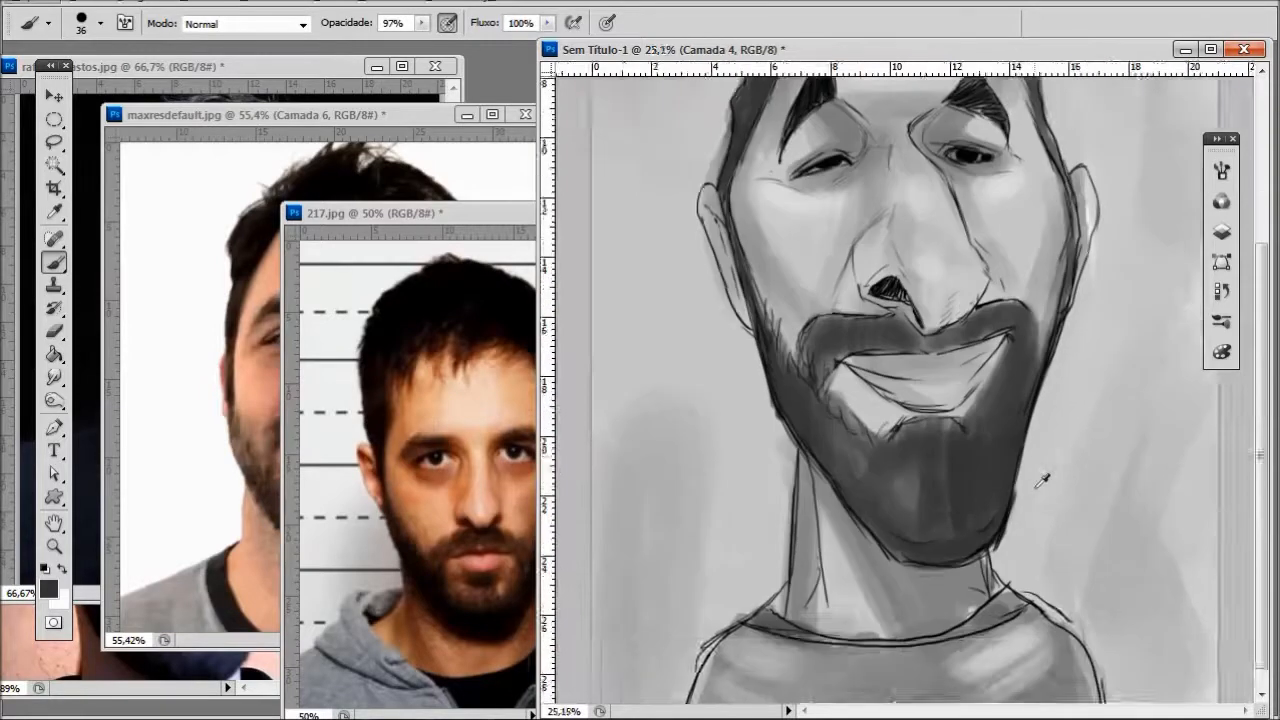
# - Paint a dark vertical strip down the center of the shirt and sign the drawing beside the right shoulder
pyautogui.scroll(-6, 1042, 480)
pyautogui.scroll(2, 1042, 480)
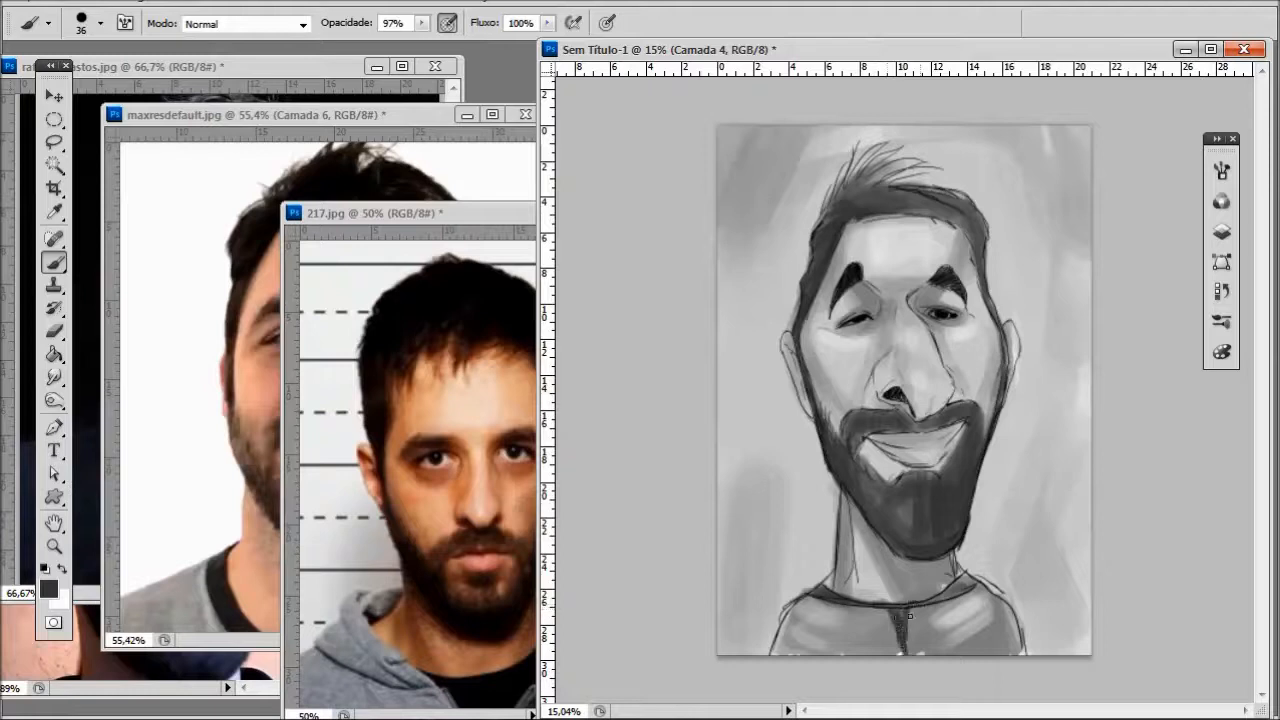
pyautogui.moveTo(898, 653); pyautogui.dragTo(898, 632)
pyautogui.rightClick(1030, 630)
pyautogui.click(607, 23)
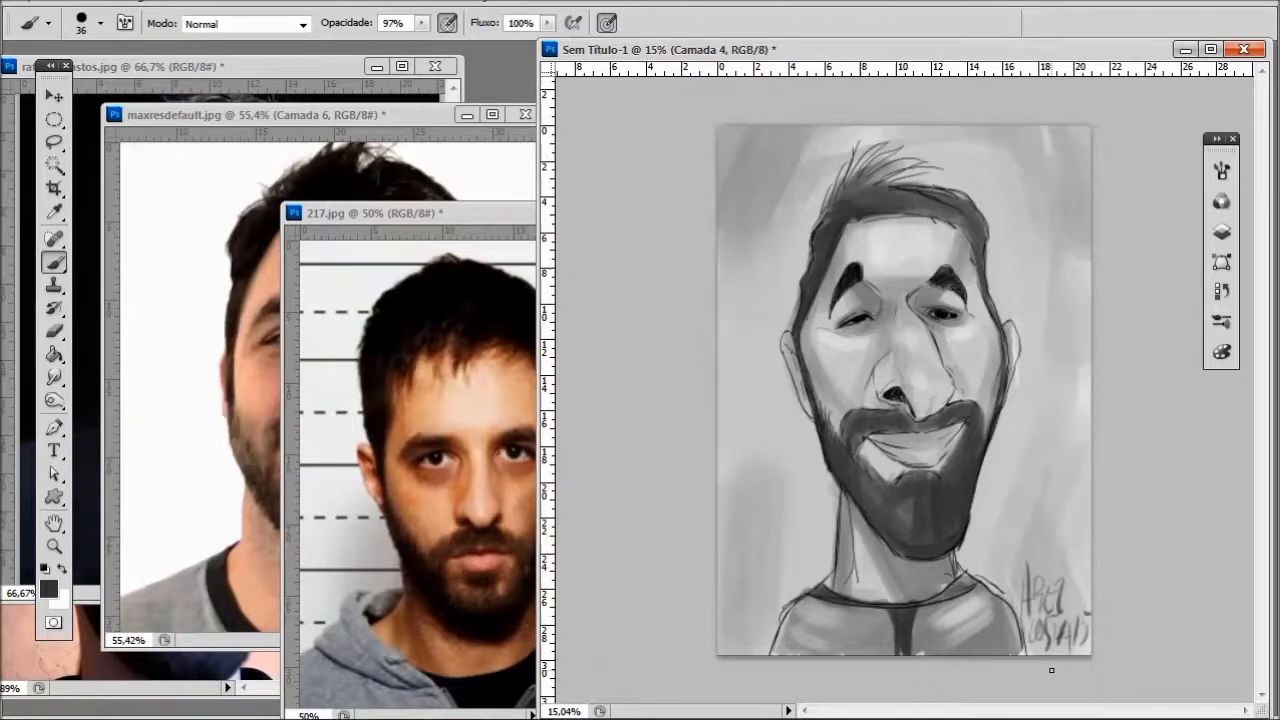
pyautogui.moveTo(705, 712)
pyautogui.press('F9')
pyautogui.press('F8')
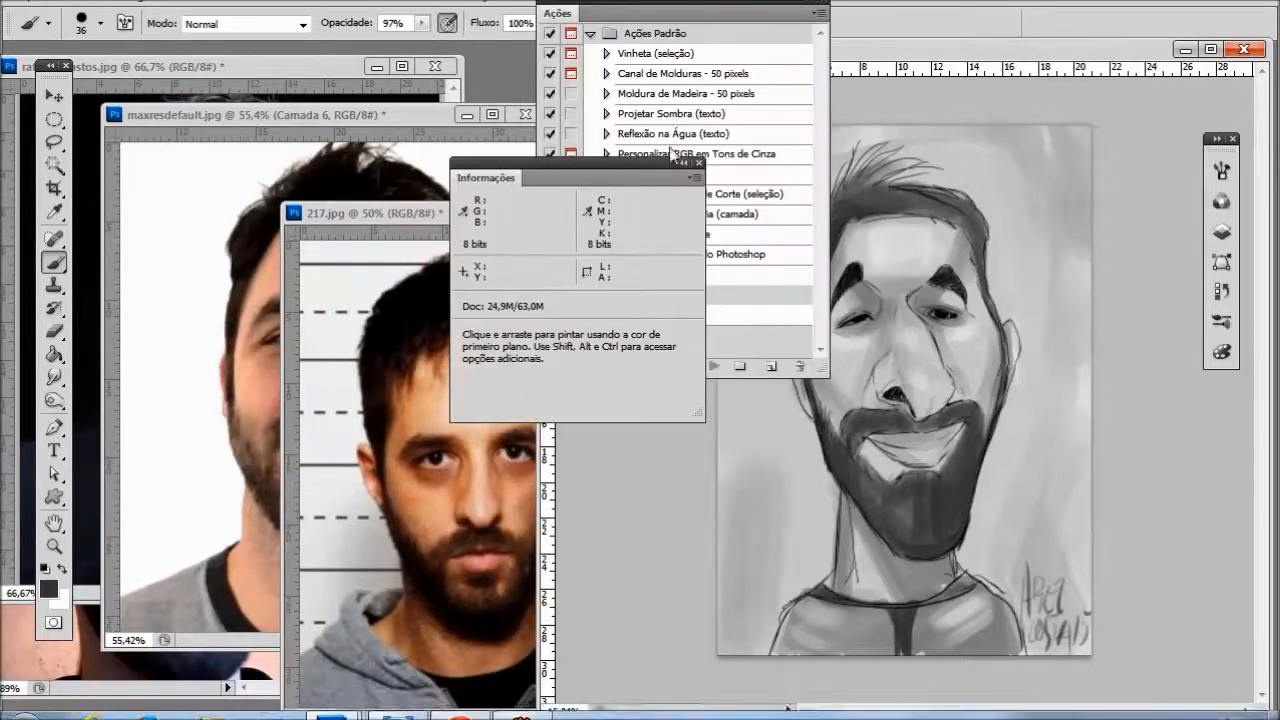
pyautogui.click(697, 162)
pyautogui.click(826, 4)
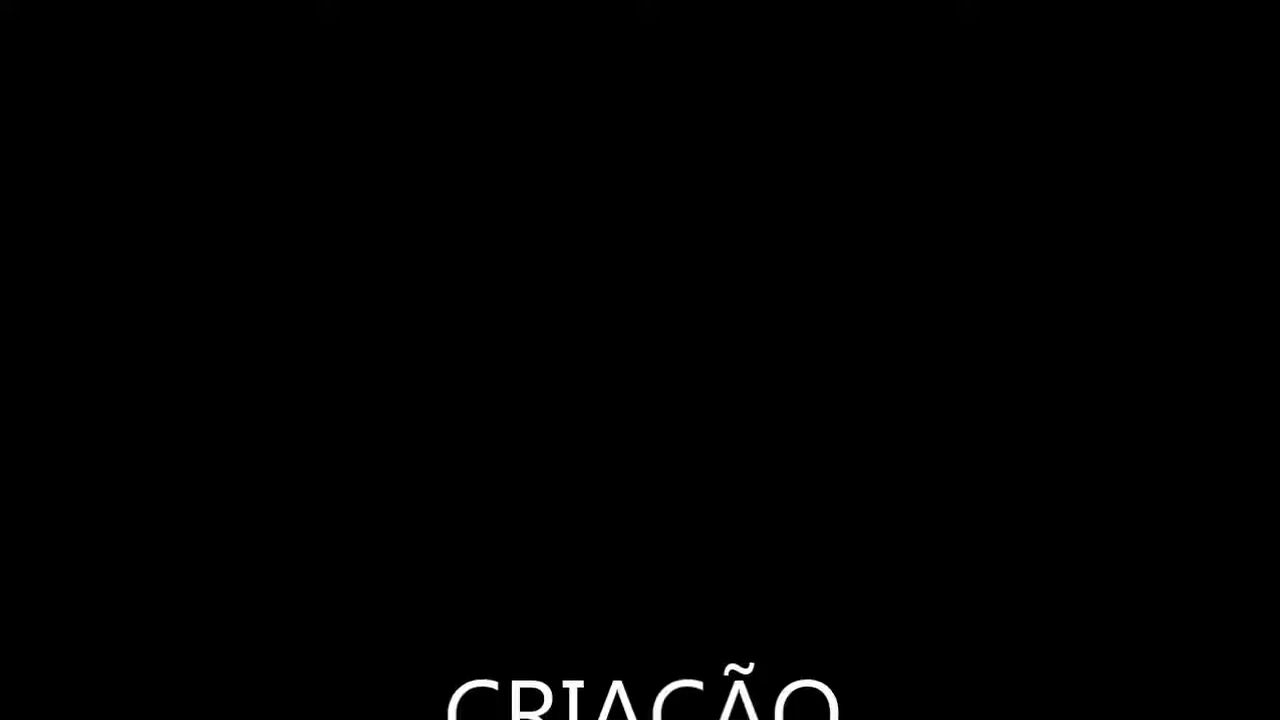